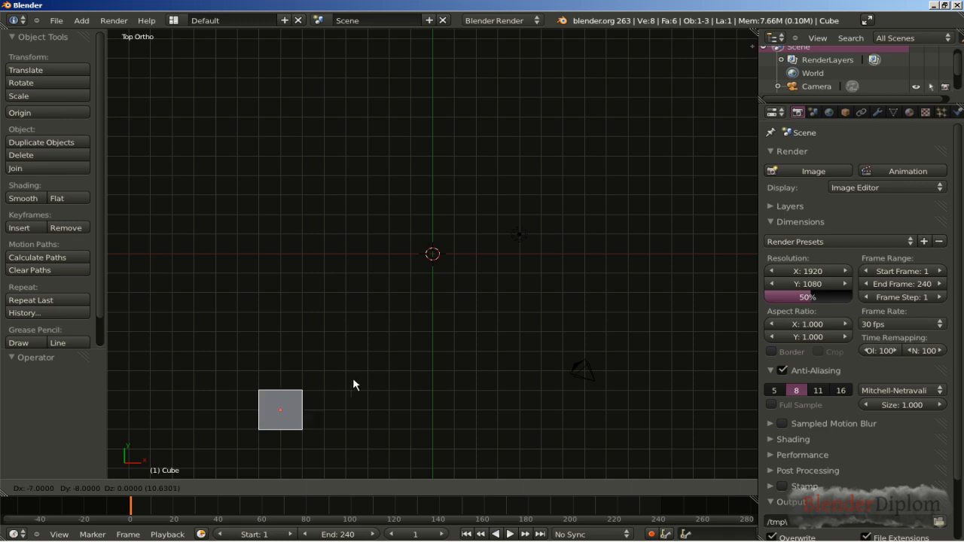
Step: Move the cube -8 units along both X and Y
ctrl+click(327, 379)
middle_click(378, 386)
middle_drag(378, 390, 336, 297)
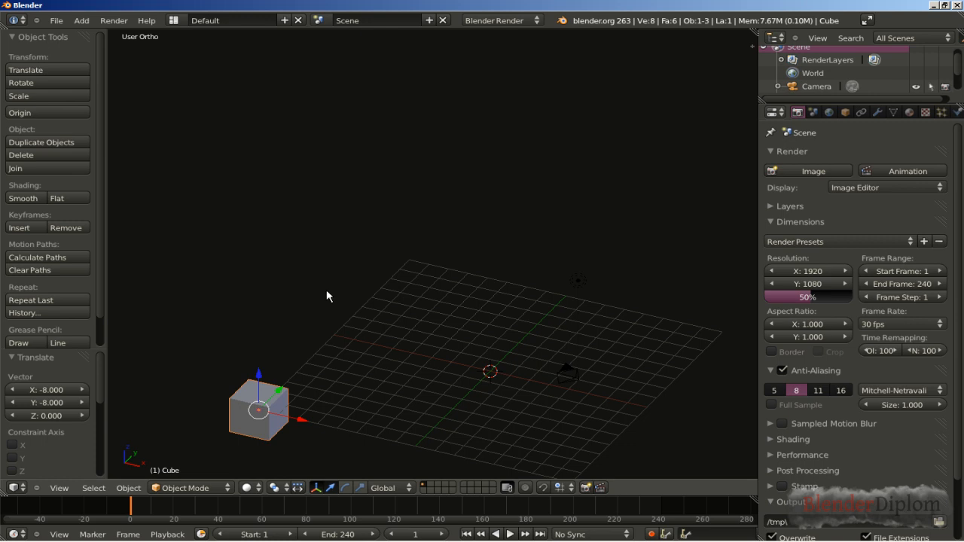
Step: Move the cube -8 units along the Z axis in the front view
key(KP_1)
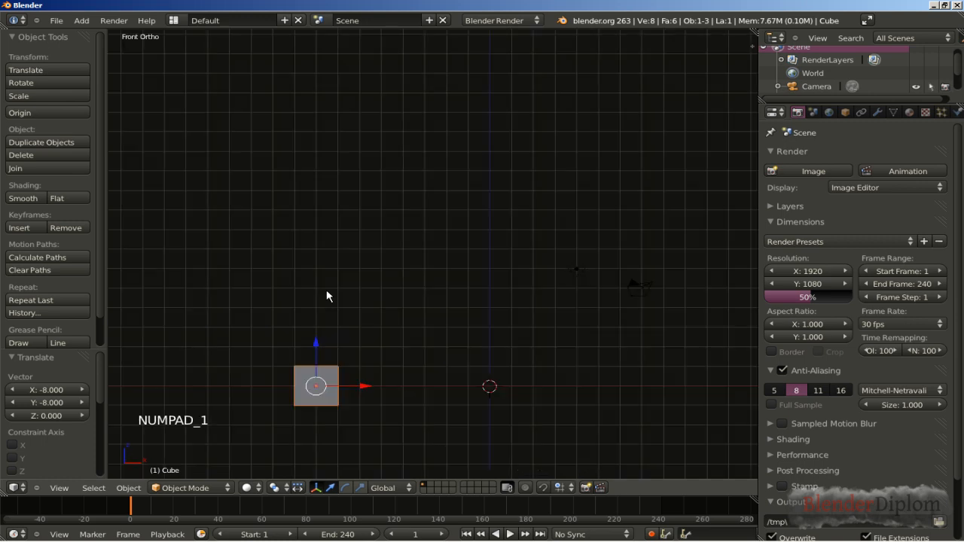
shift+middle_drag(264, 419, 248, 200)
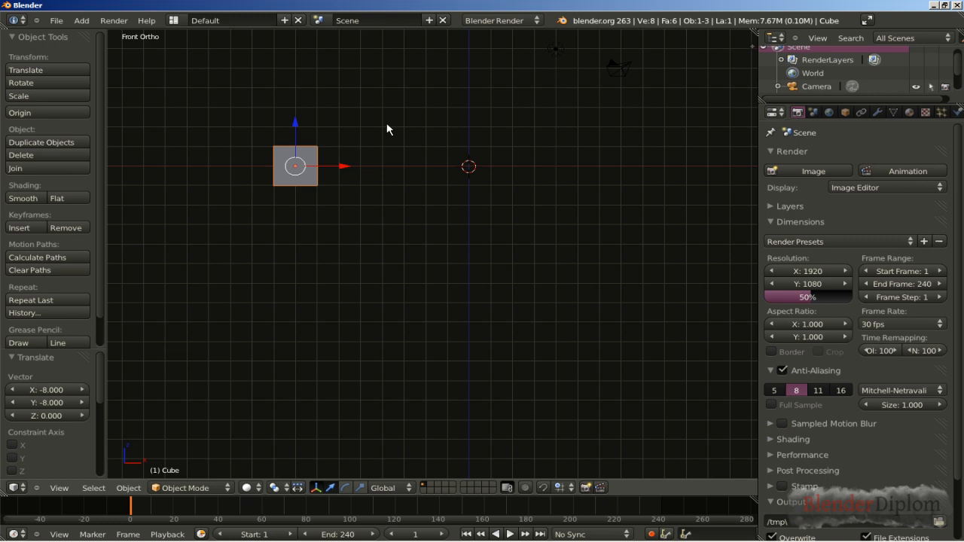
key(g)
key(z)
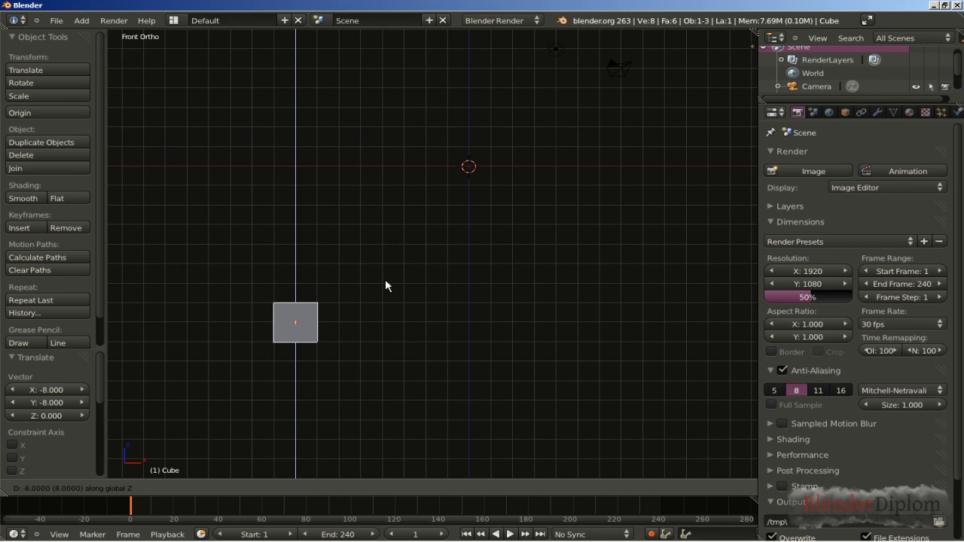
ctrl+click(385, 278)
middle_drag(477, 233, 430, 269)
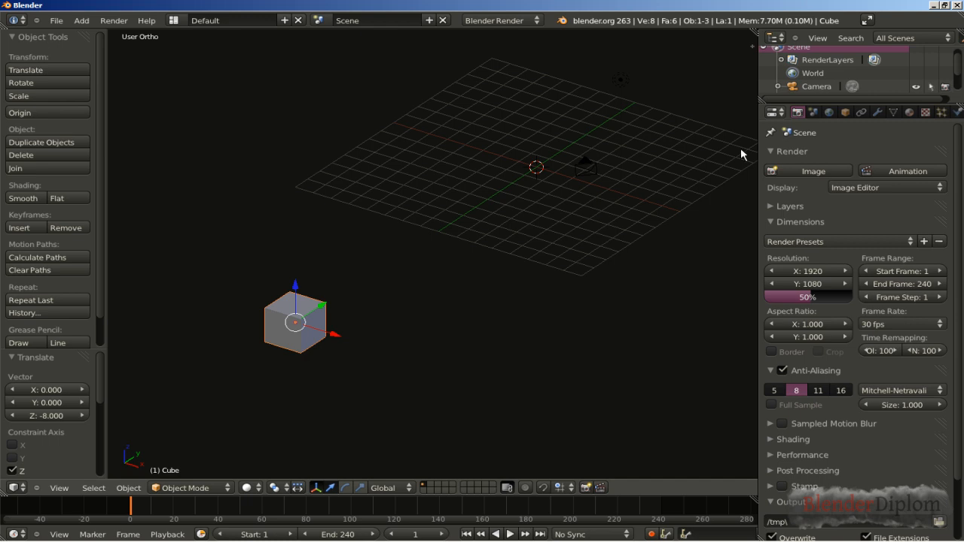
Step: Add an Array modifier to the cube and set its count to 9 to form a row along X
click(878, 113)
click(826, 155)
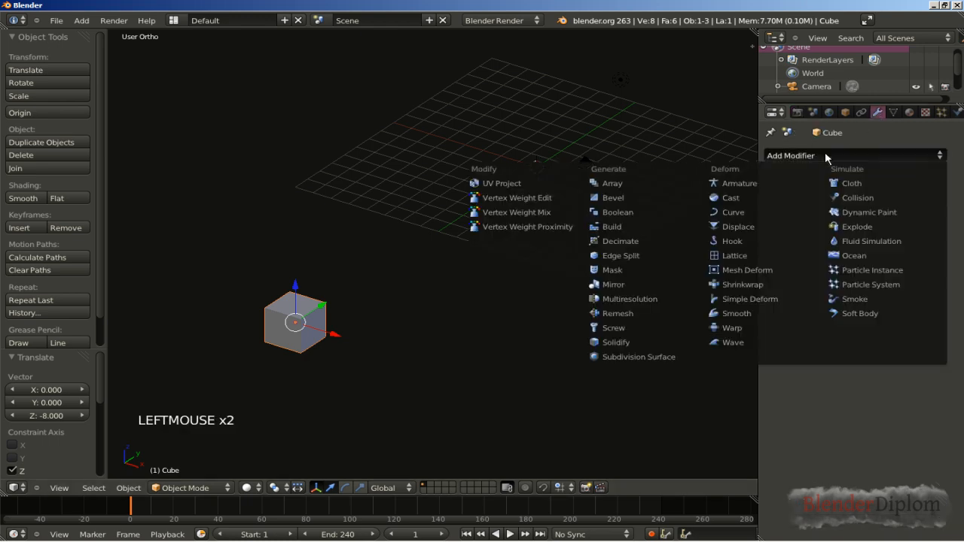
click(639, 184)
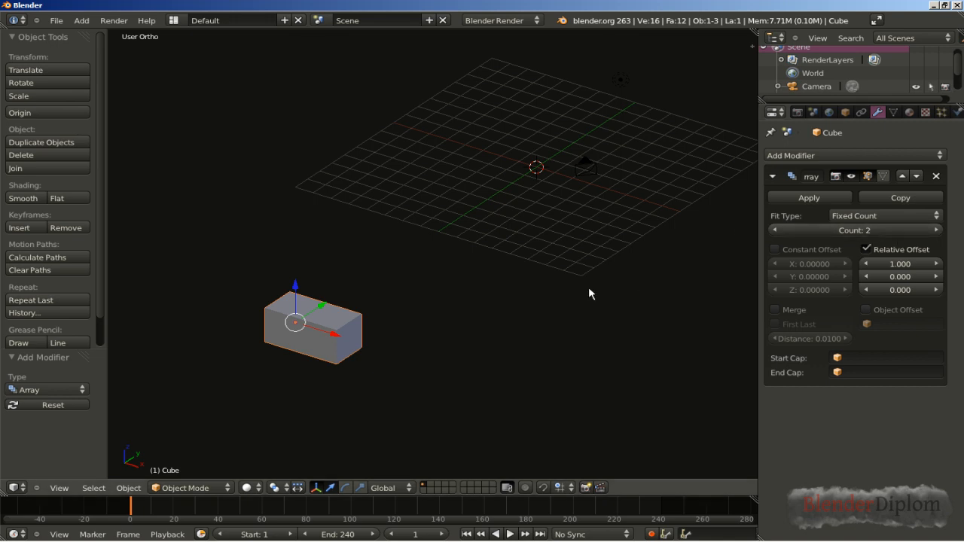
key(KP_7)
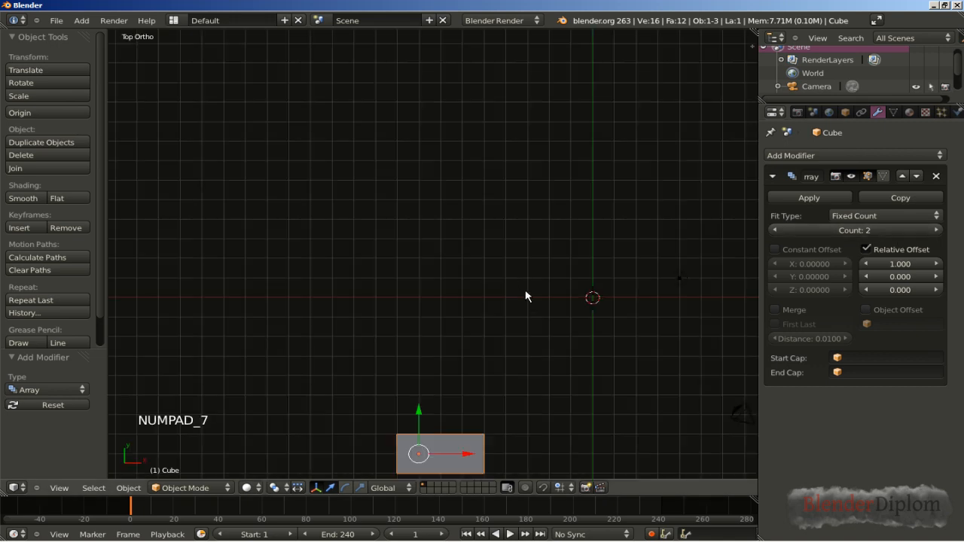
shift+middle_drag(567, 298, 434, 254)
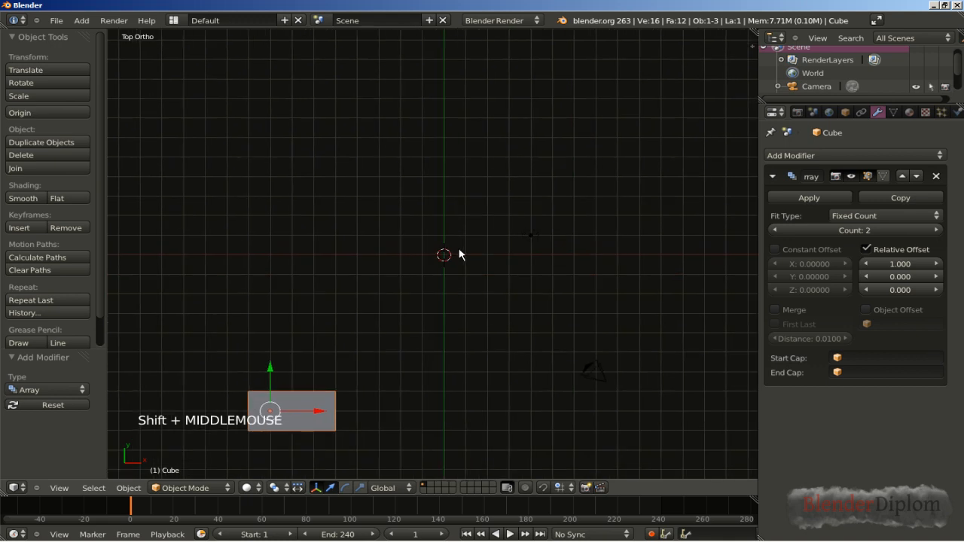
click(938, 231)
click(938, 231)
click(938, 231)
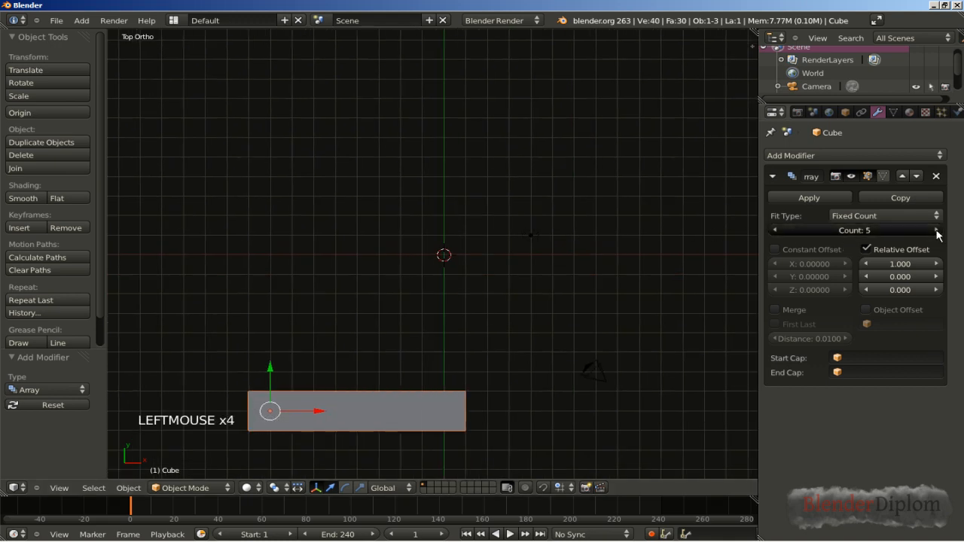
click(938, 230)
click(938, 231)
click(939, 231)
click(938, 231)
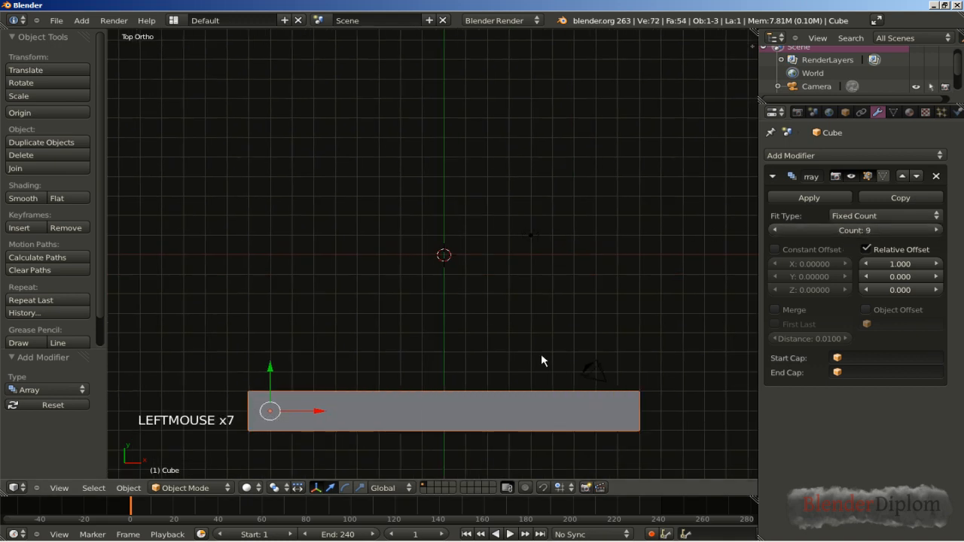
Step: Add a second Array modifier to the cube with a relative offset of 0 in X and 1 in Y
click(773, 178)
click(789, 156)
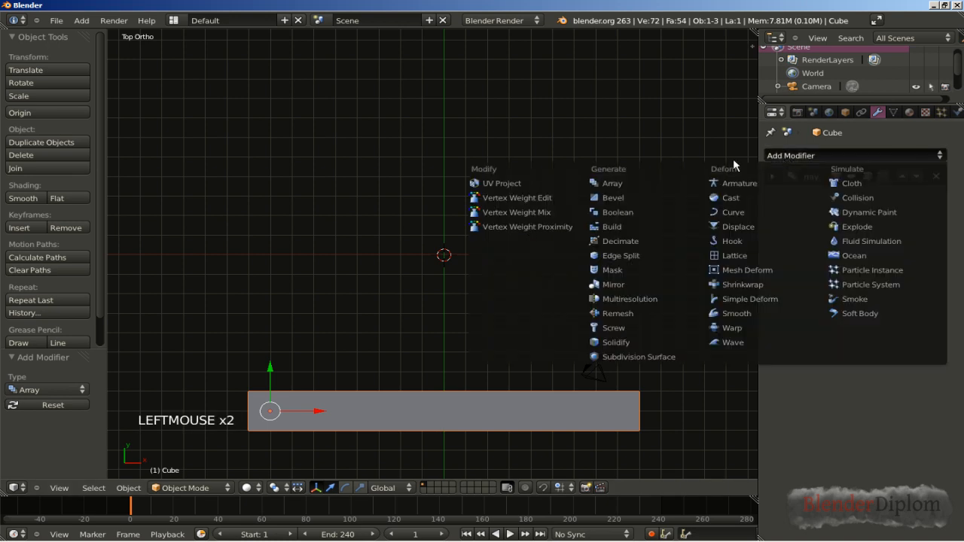
click(666, 186)
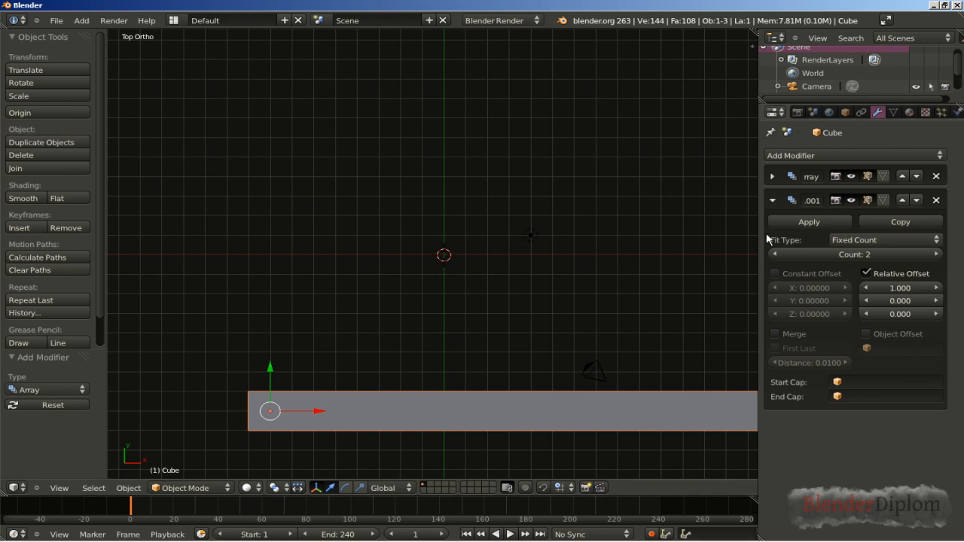
click(889, 290)
text(0)
key(Return)
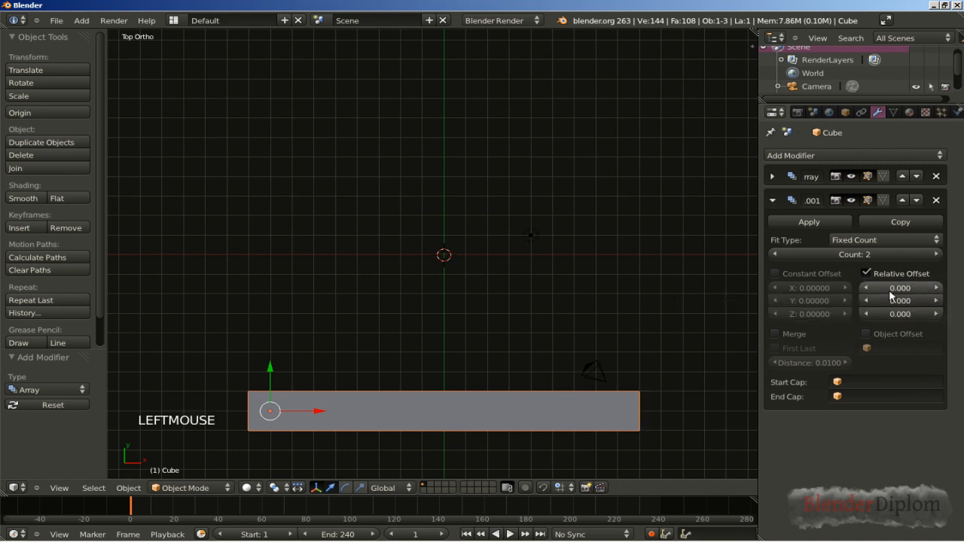
click(772, 177)
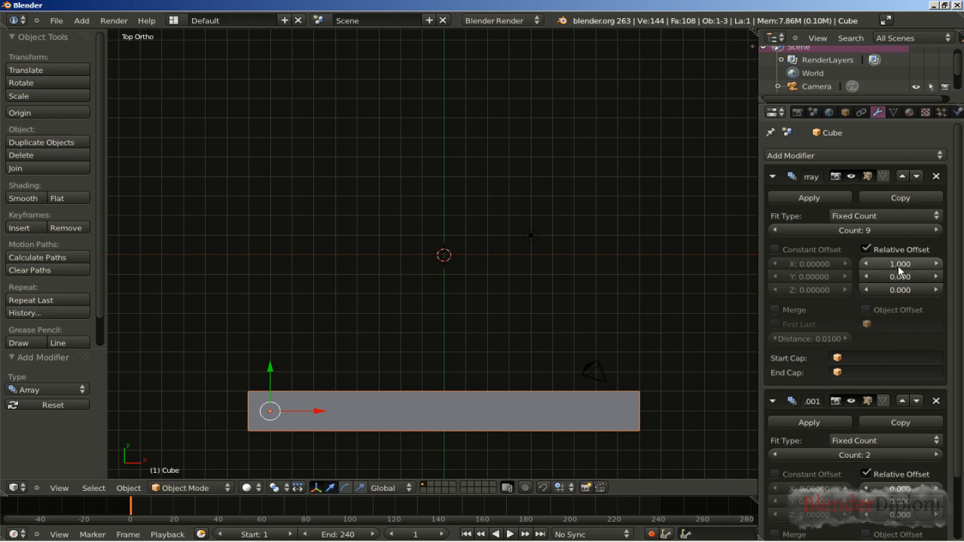
click(774, 177)
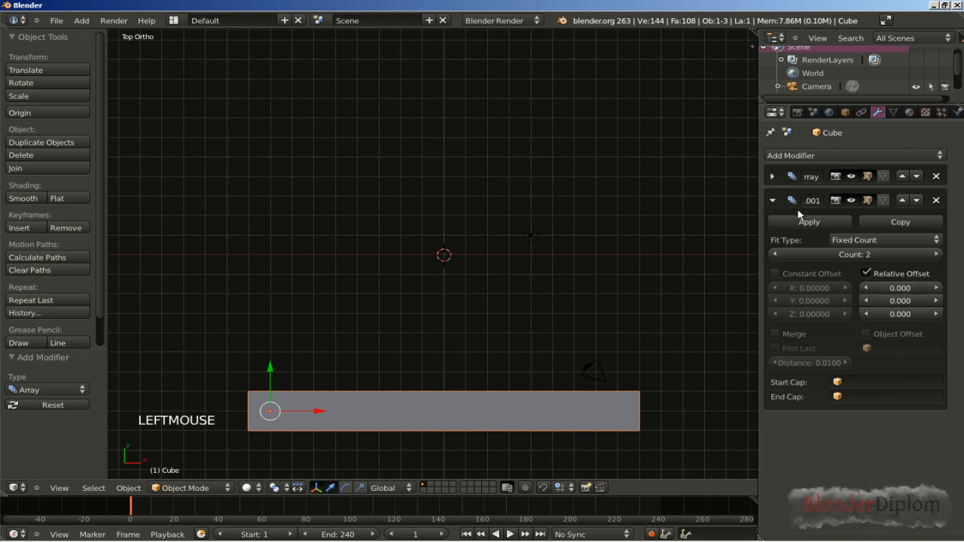
click(890, 301)
text(1)
key(Return)
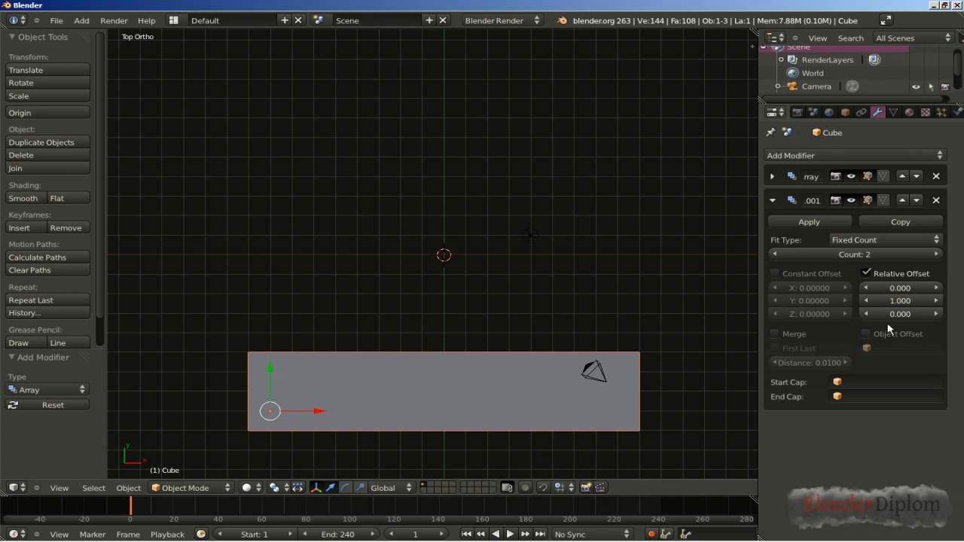
Step: Set the second Array modifier's count to 9 to spread the row of cubes into a square layer
click(938, 255)
click(938, 255)
click(938, 255)
click(938, 255)
click(938, 255)
click(938, 255)
click(938, 255)
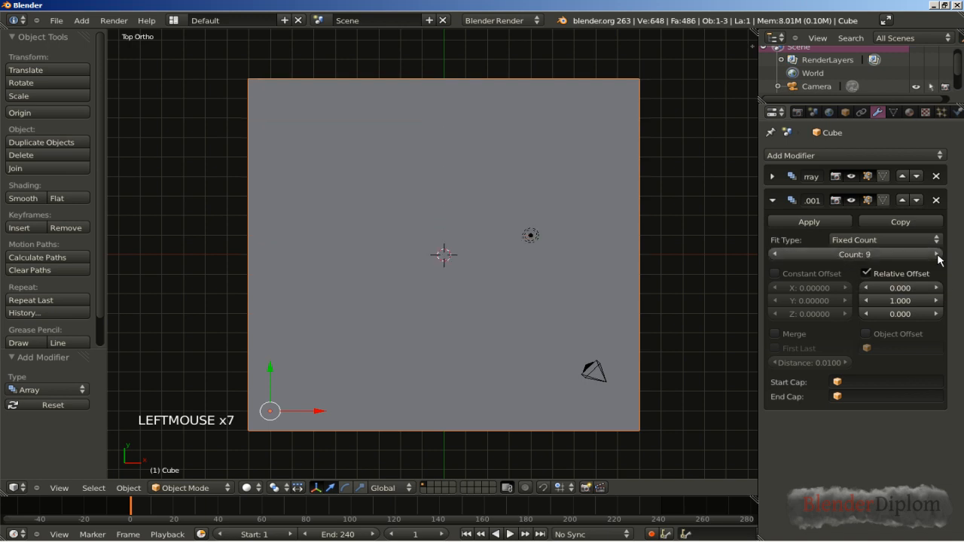
click(938, 255)
click(776, 255)
middle_drag(627, 347, 486, 290)
scroll(489, 297, down, 1)
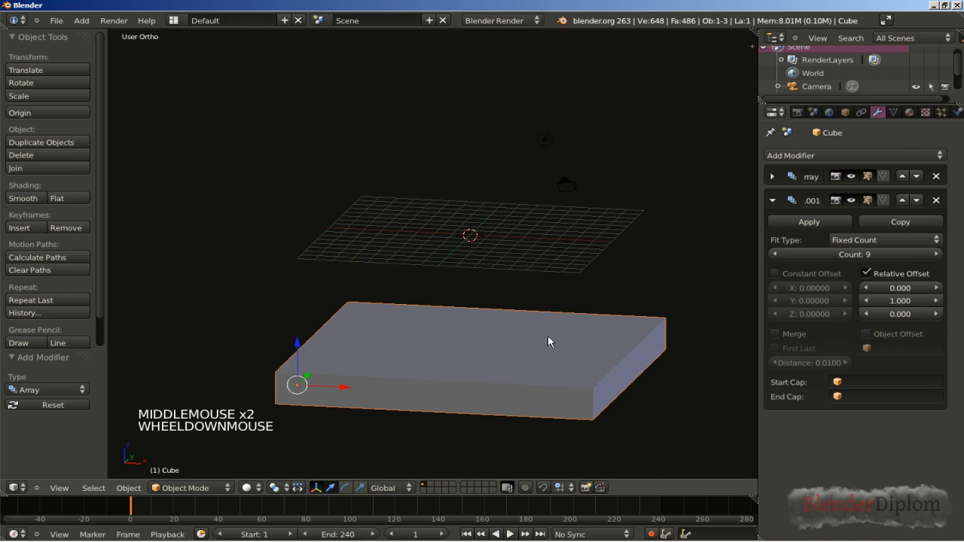
Step: Add a third Array modifier to the cube with a relative offset of 0 in X and 1 in Z
click(774, 201)
click(792, 157)
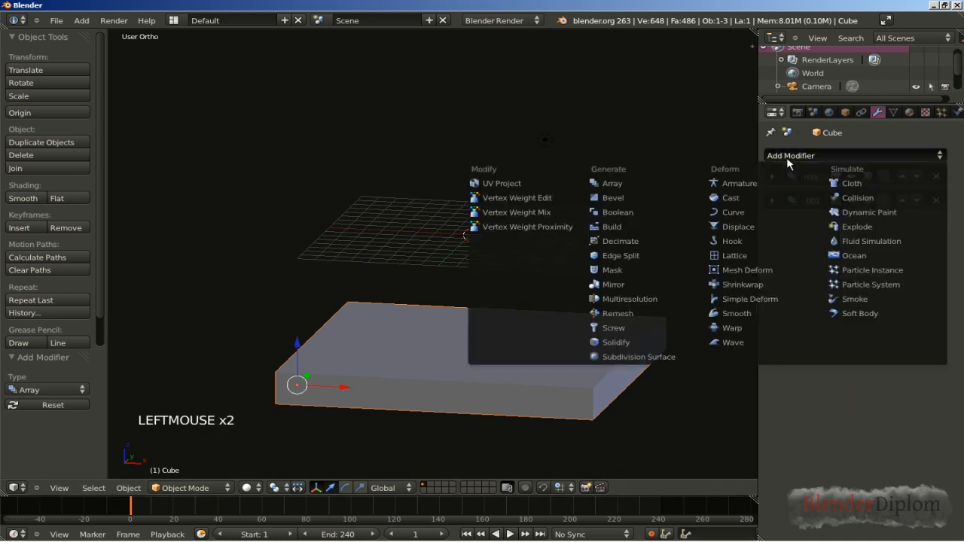
click(669, 183)
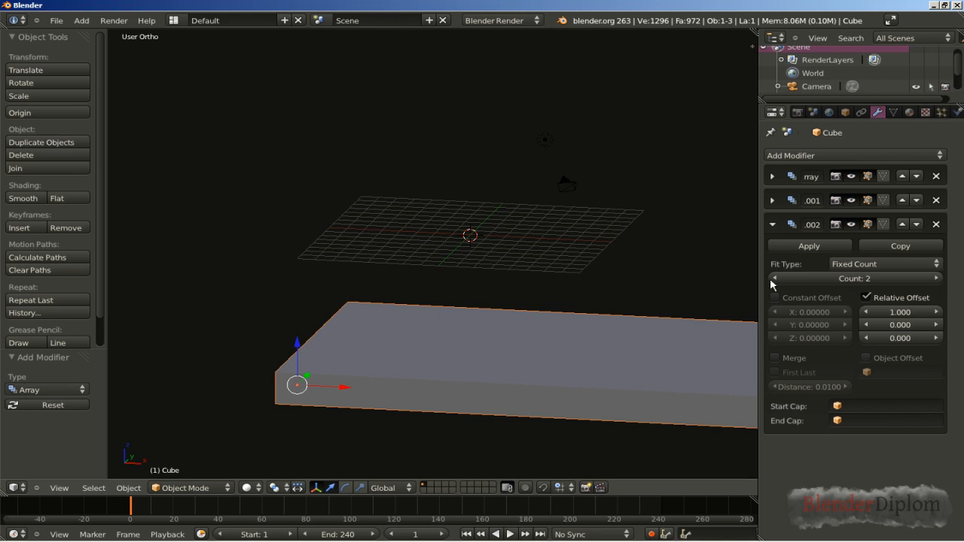
click(891, 313)
text(0)
key(Return)
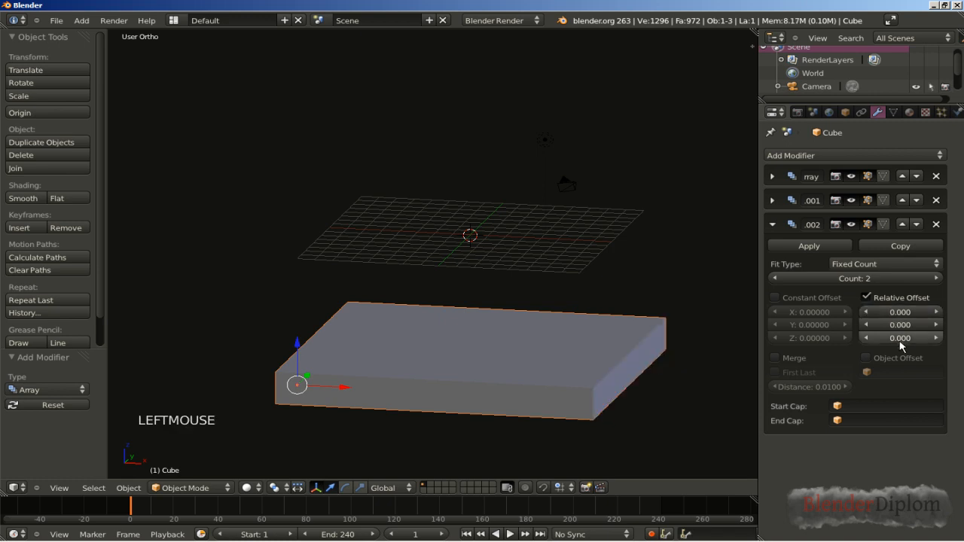
click(889, 339)
text(1)
key(Return)
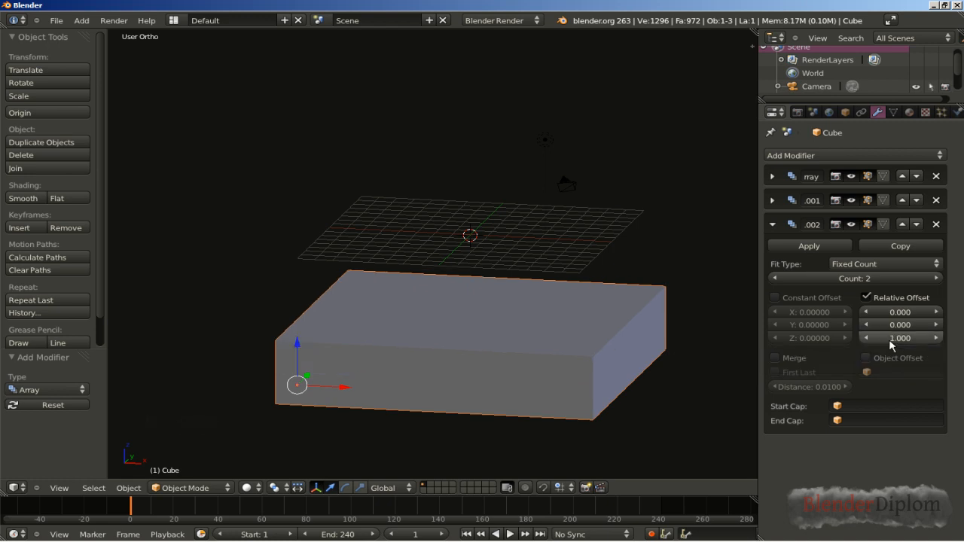
Step: Set the third Array modifier's count to 9 to stack the layers into a large block
click(938, 279)
click(938, 279)
click(938, 278)
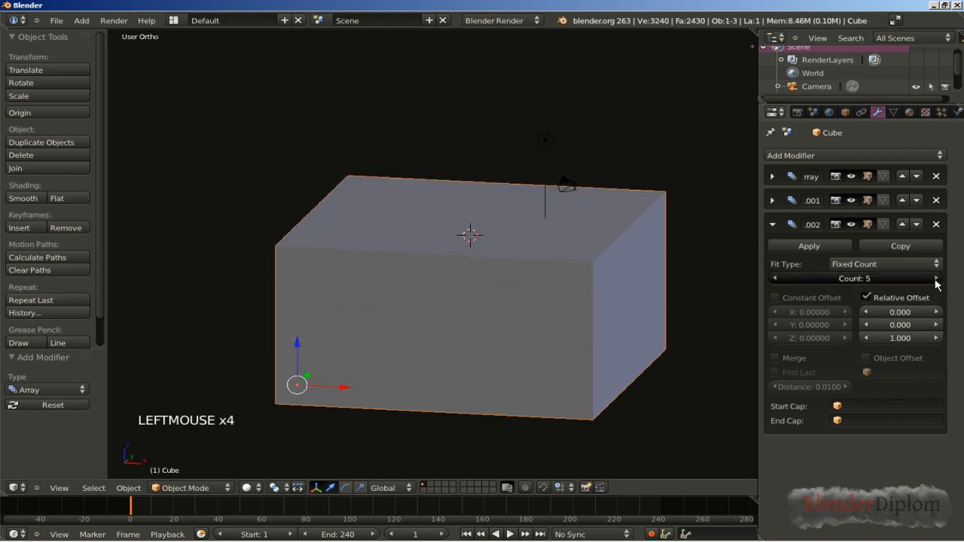
click(938, 278)
click(939, 279)
click(938, 278)
click(938, 279)
middle_drag(498, 253, 489, 290)
scroll(485, 298, down, 1)
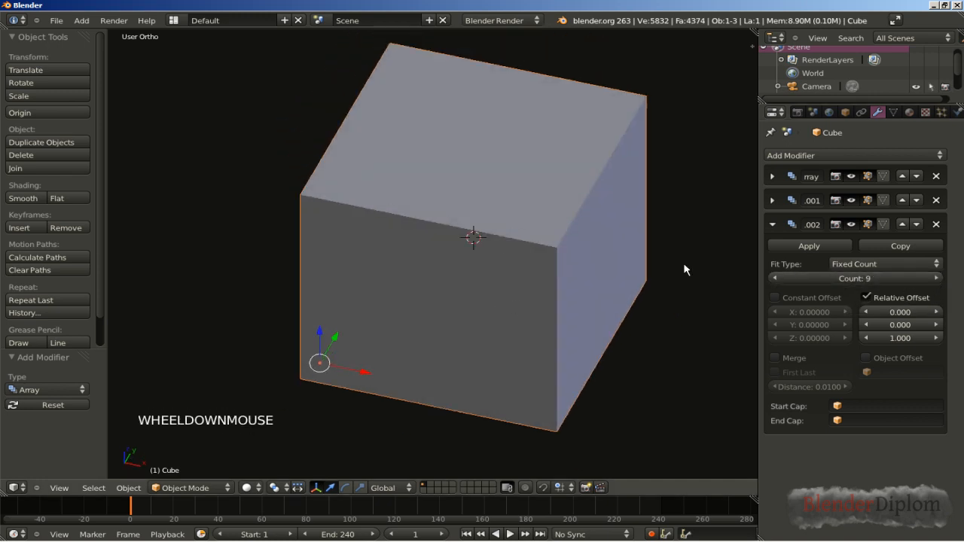
Step: Delete the lamp from the scene through the object list
drag(829, 104, 834, 147)
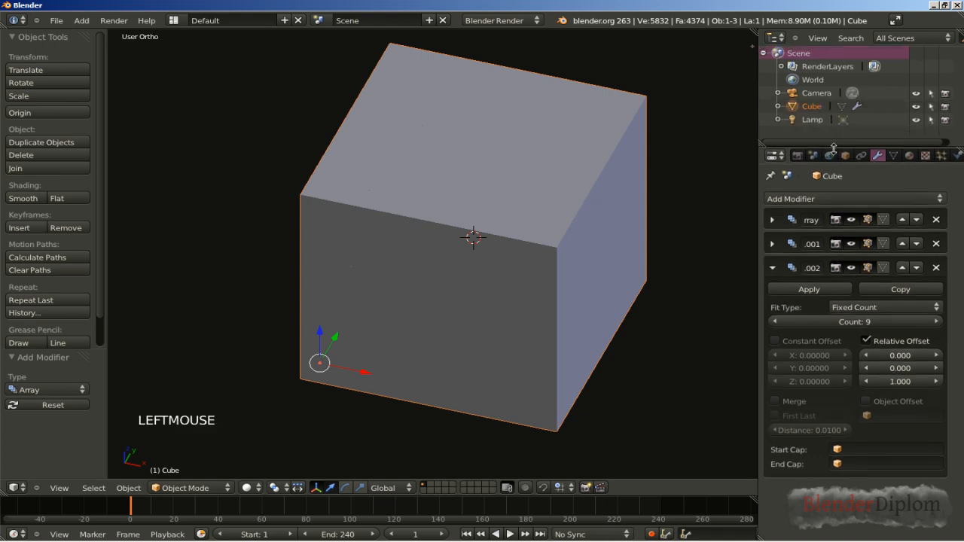
double_click(813, 120)
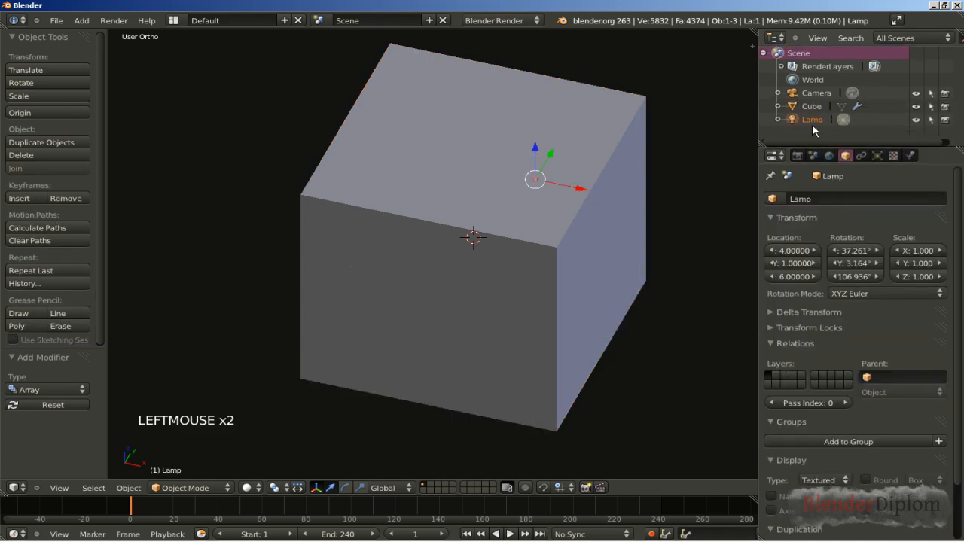
key(Delete)
right_click(811, 125)
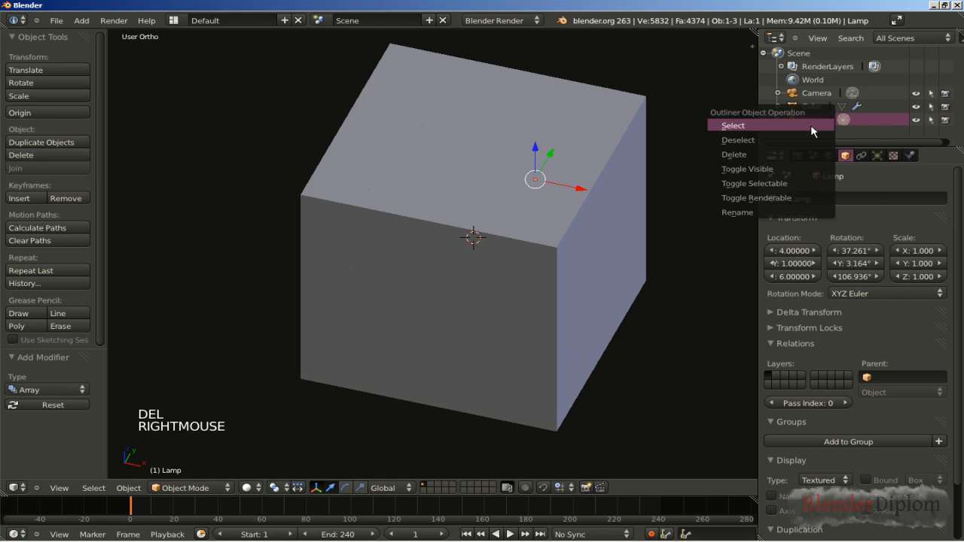
click(802, 154)
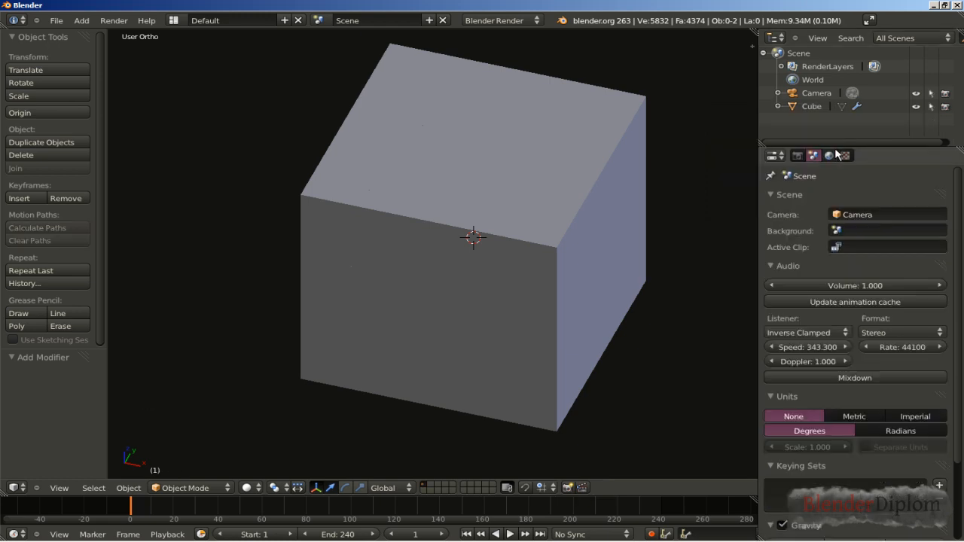
drag(834, 125, 835, 115)
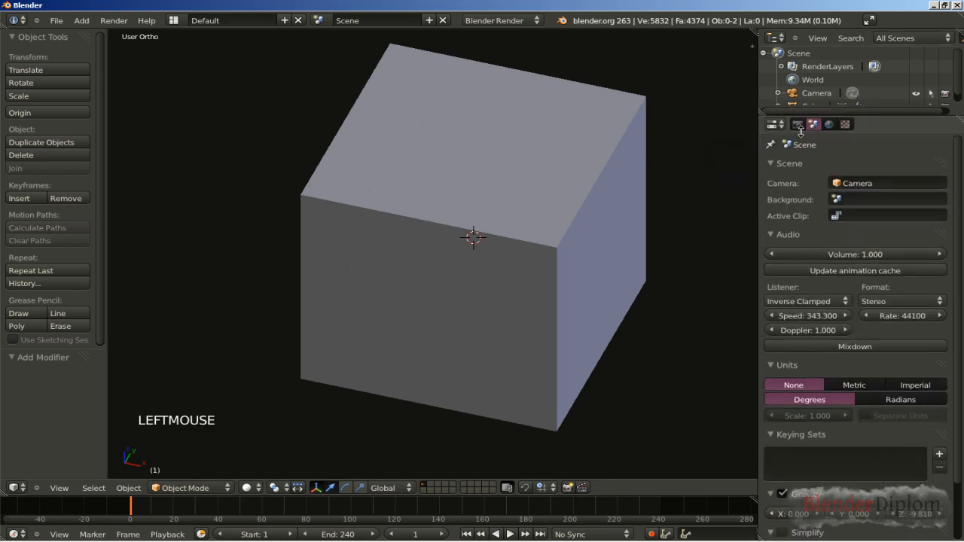
Step: Add a Build modifier to the arrayed cube and scrub the animation to frame 60 to preview it
right_click(586, 166)
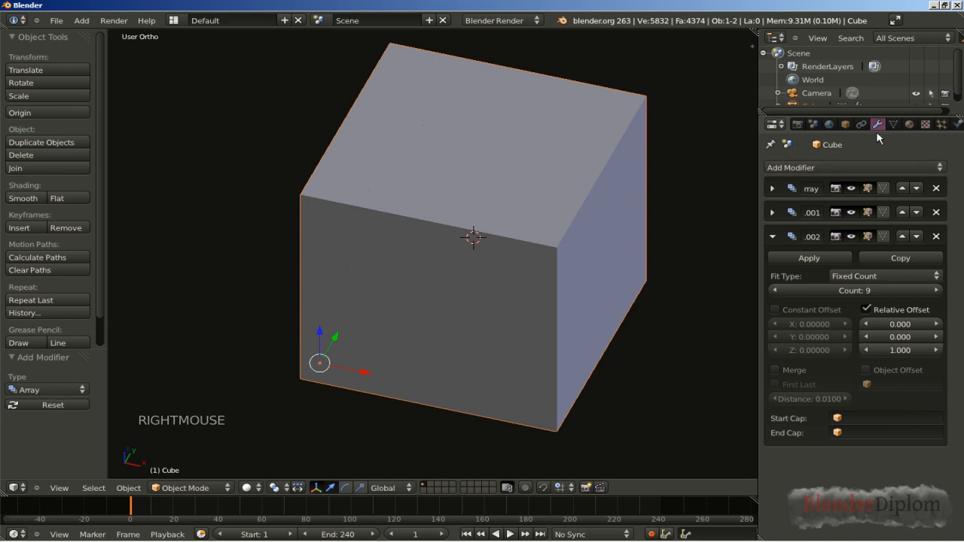
click(773, 236)
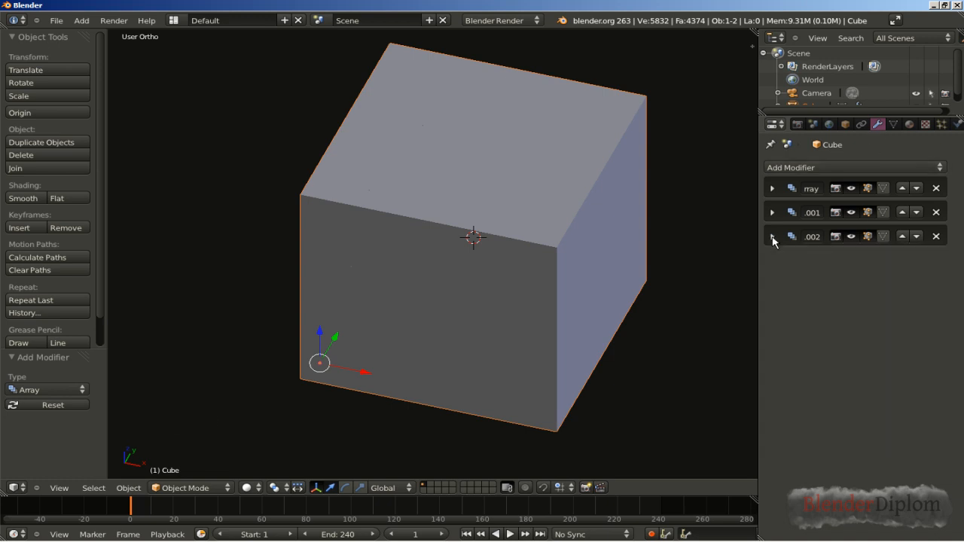
click(796, 168)
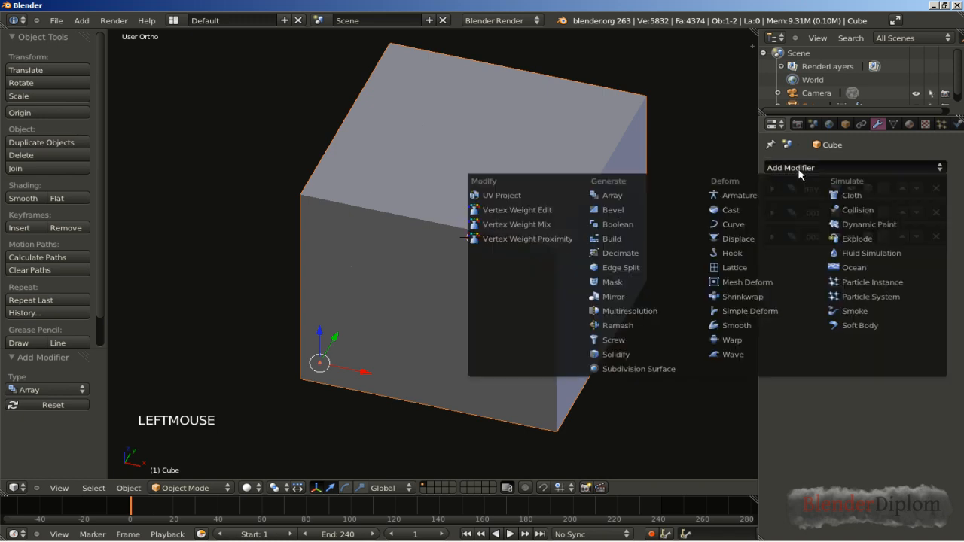
click(644, 236)
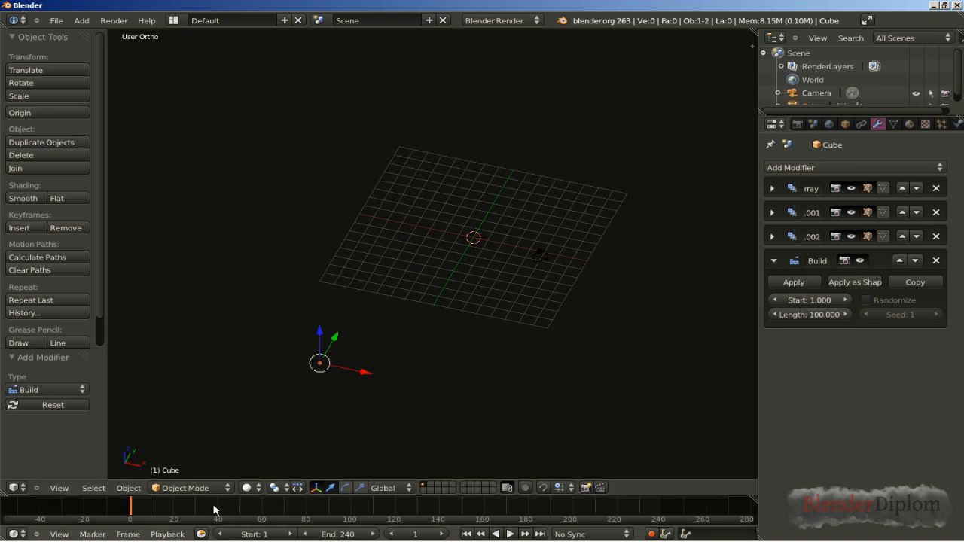
drag(139, 509, 263, 520)
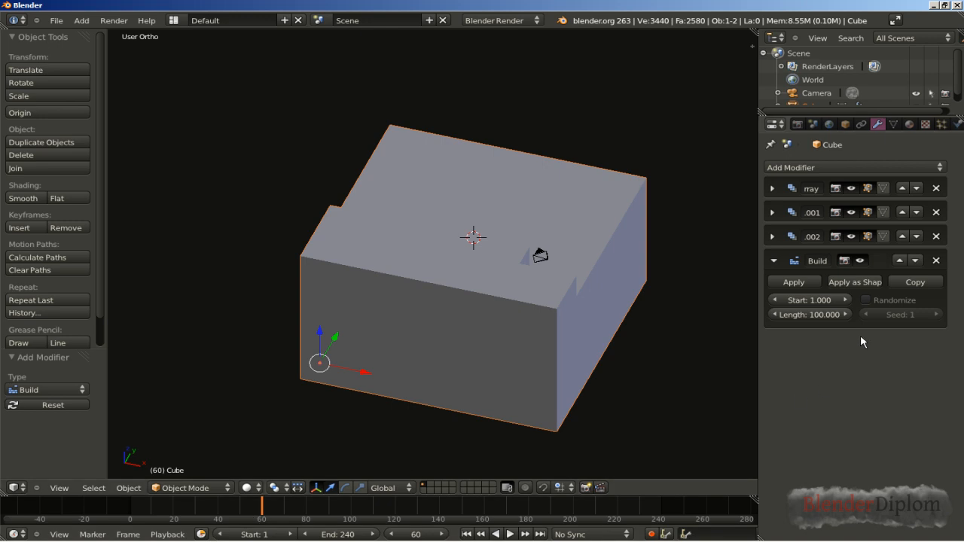
Step: Turn on random build order for the Build modifier on the arrayed cube
click(867, 301)
middle_drag(558, 388, 529, 371)
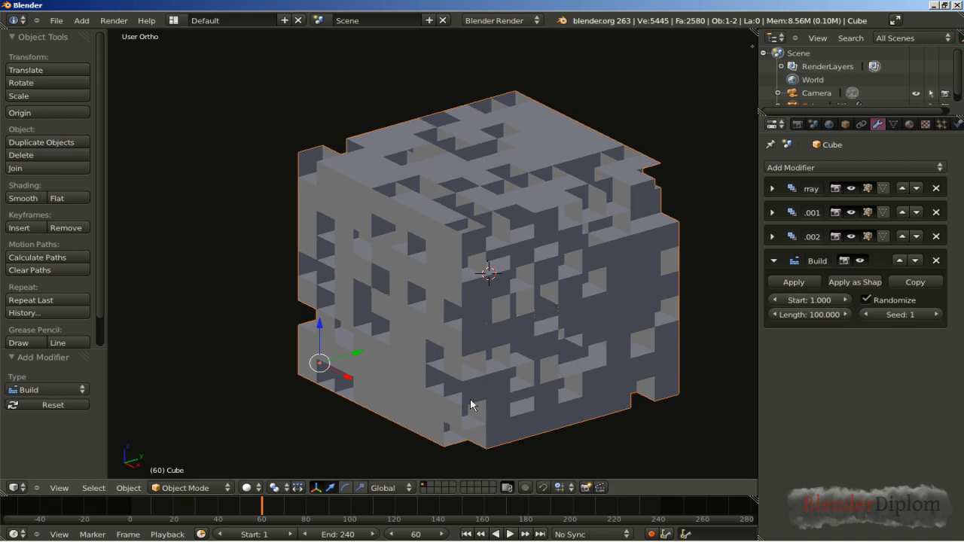
scroll(464, 405, down, 1)
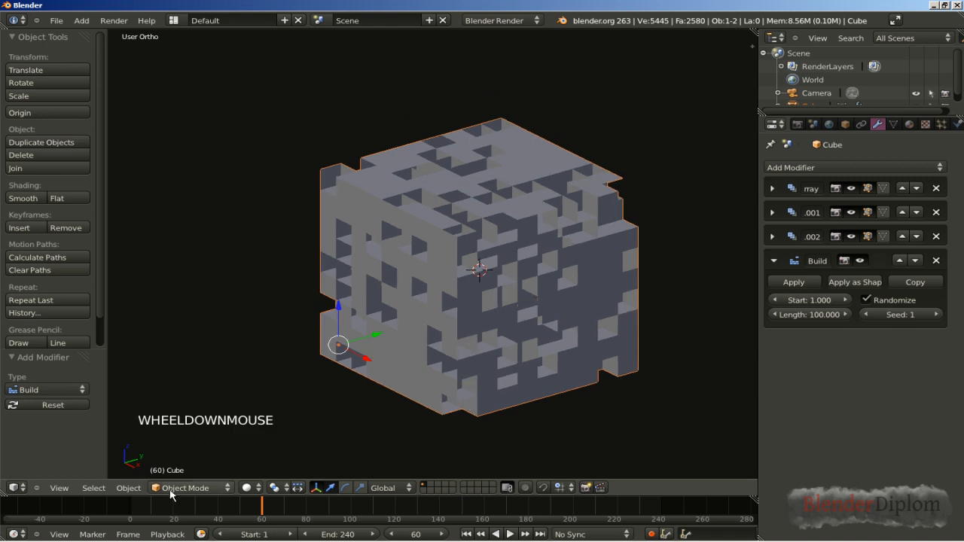
Step: Merge the timeline area into the 3D view to give the model more room
click(5, 508)
drag(5, 509, 12, 518)
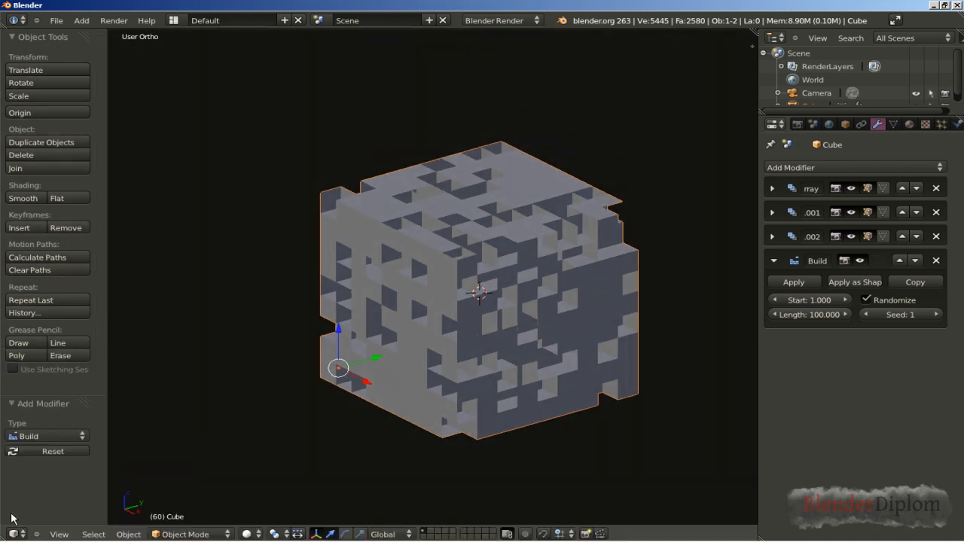
scroll(440, 370, up, 1)
middle_drag(422, 358, 445, 371)
shift+middle_drag(564, 334, 511, 332)
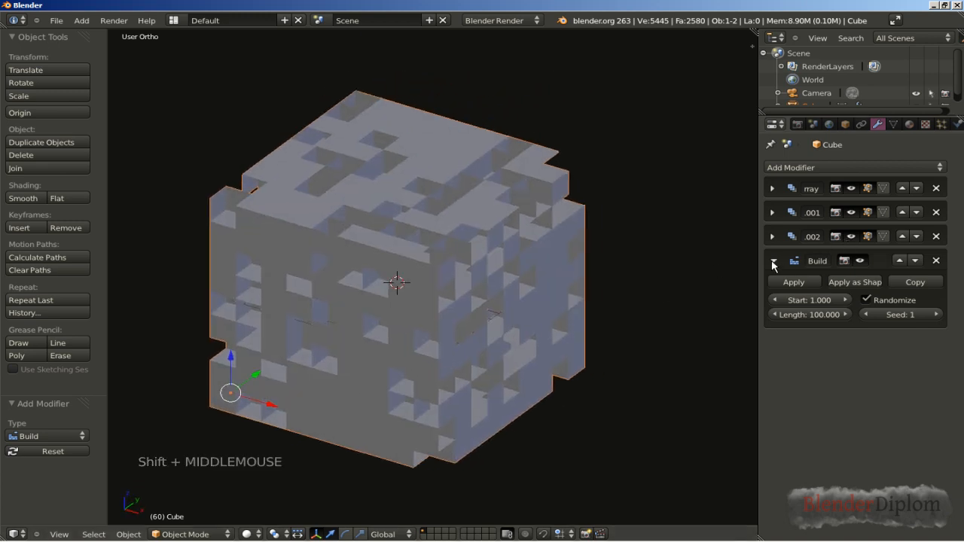
Step: Collapse the Build modifier's settings and add a fourth Array modifier after it
click(773, 262)
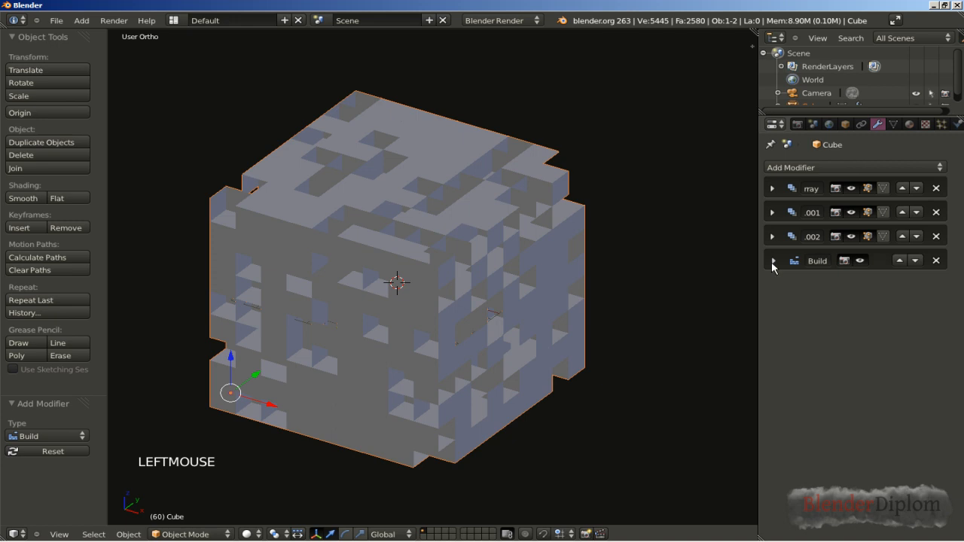
click(791, 167)
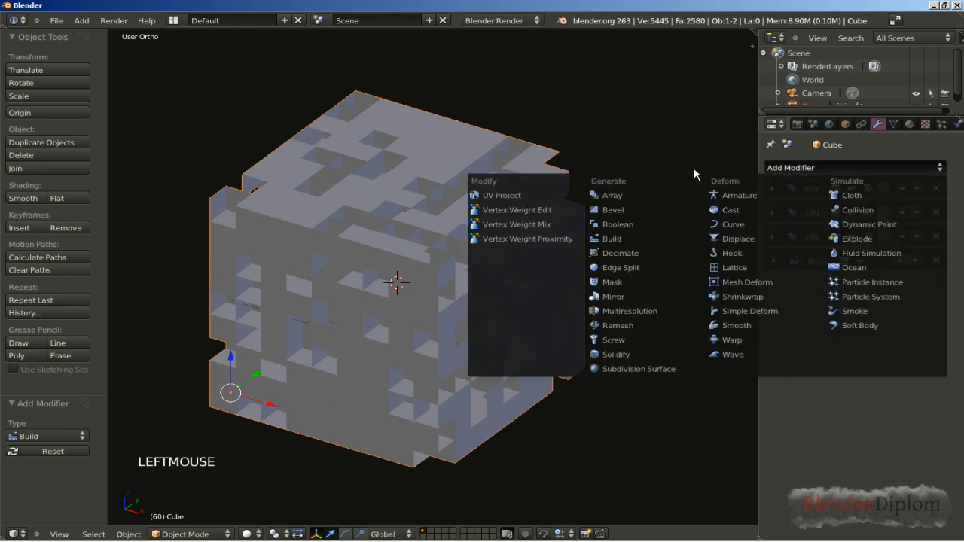
click(642, 197)
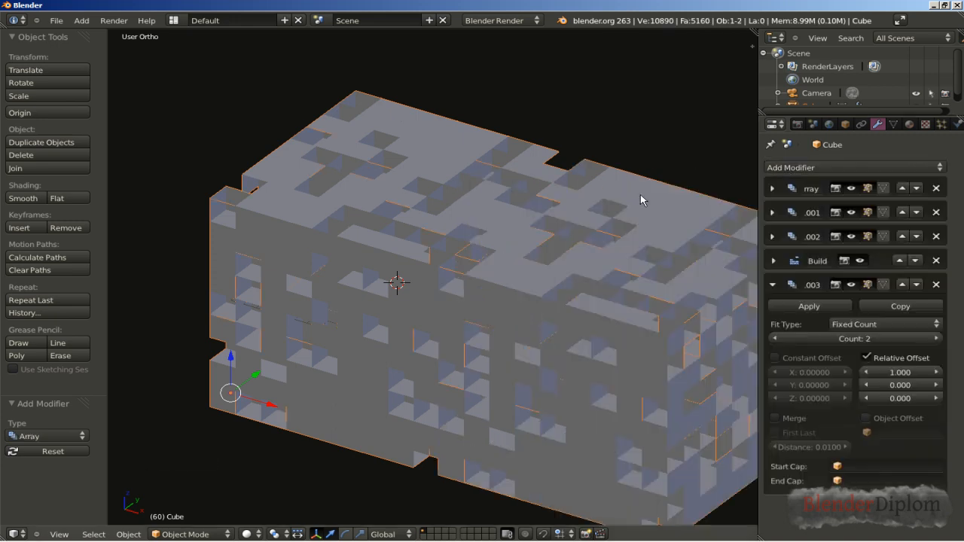
scroll(442, 344, down, 4)
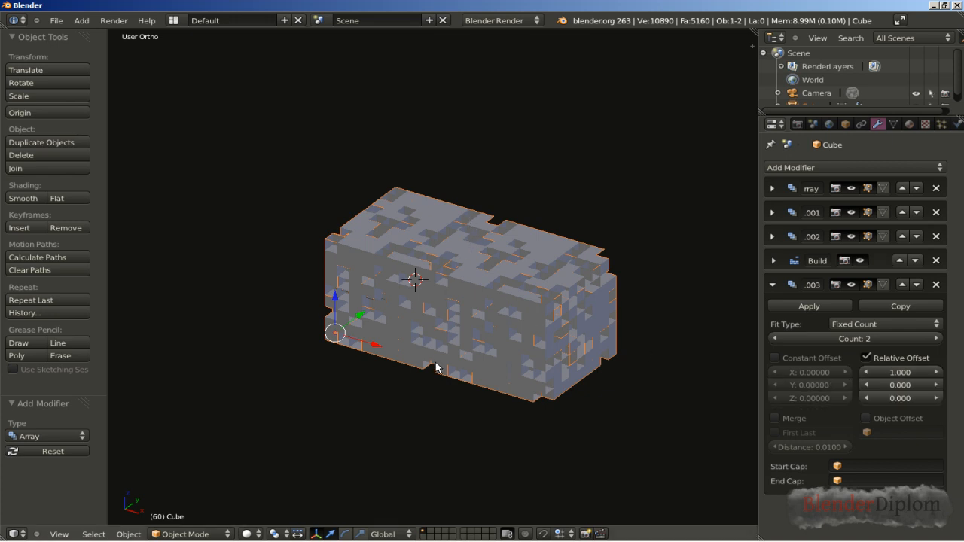
Step: Set the fourth Array modifier's count to 9 and view the long row of blocks from the top
click(936, 339)
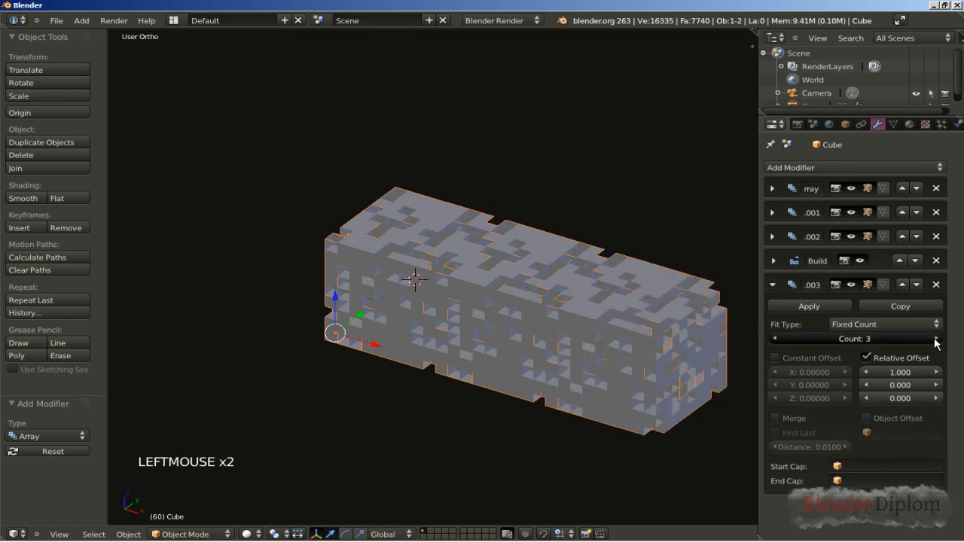
click(937, 339)
click(936, 339)
click(936, 339)
click(936, 339)
scroll(586, 382, down, 4)
scroll(586, 382, down, 3)
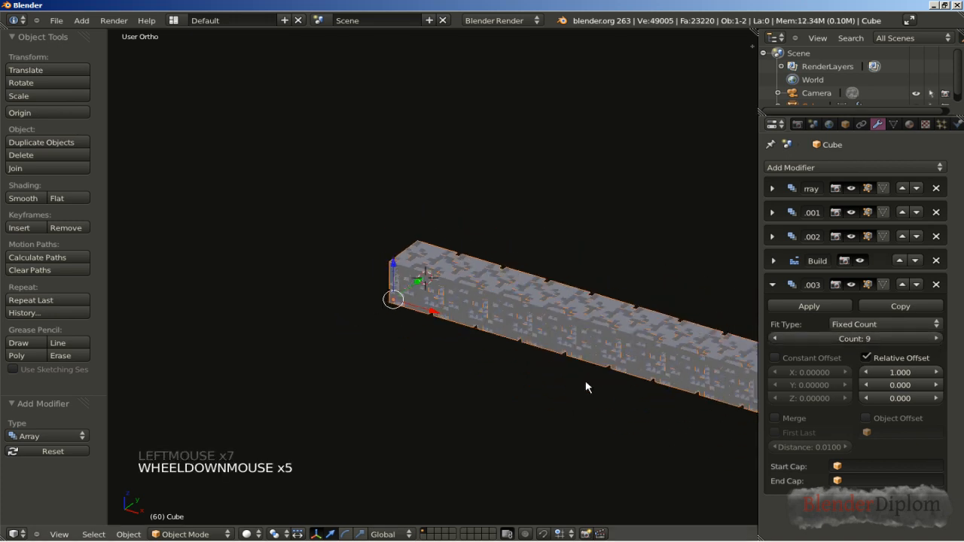
middle_drag(586, 382, 472, 345)
key(KP_7)
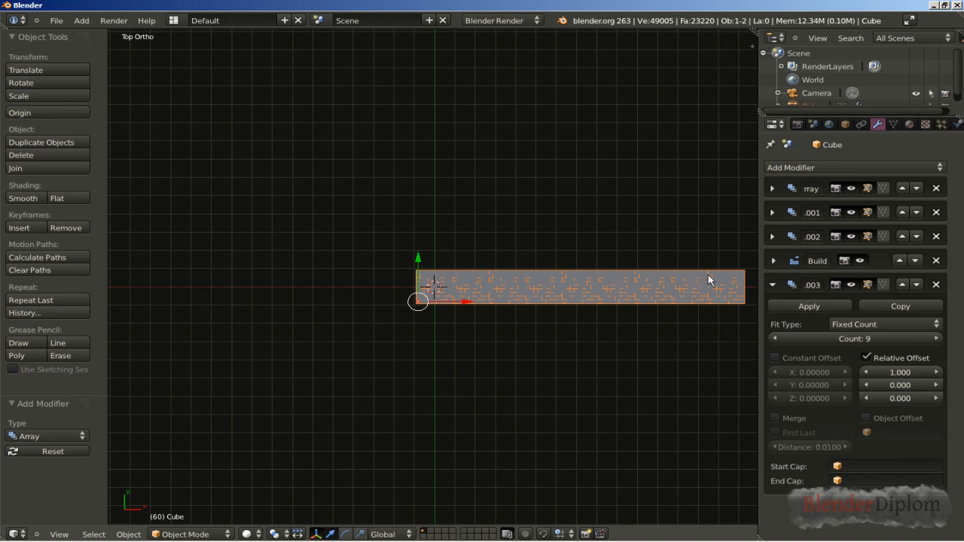
Step: Add a Simple Deform modifier to the cube after the fourth Array and set it to Bend
click(773, 285)
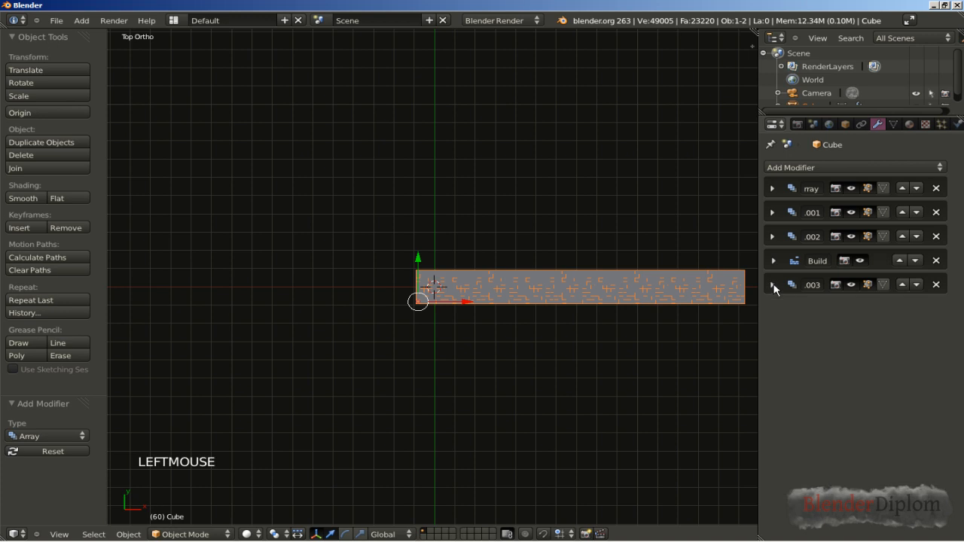
click(833, 170)
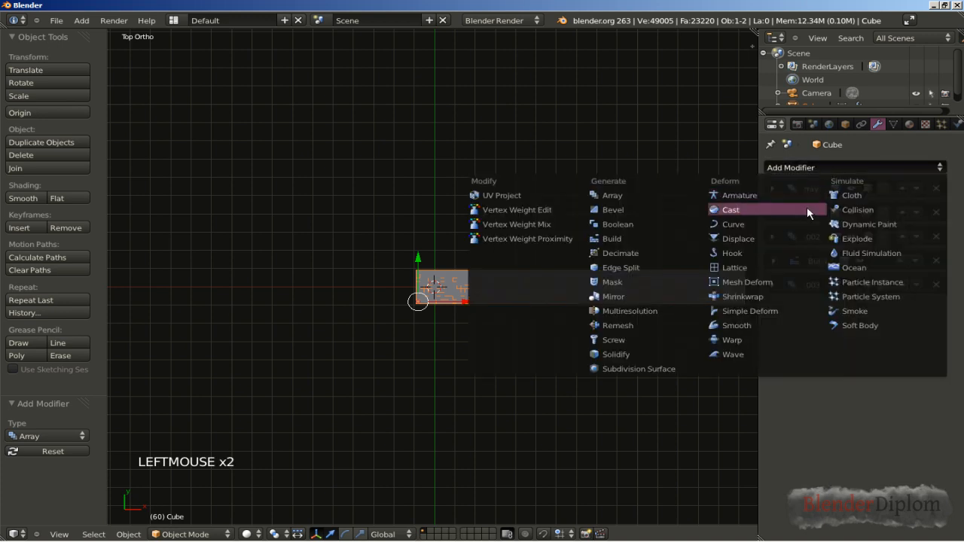
click(793, 310)
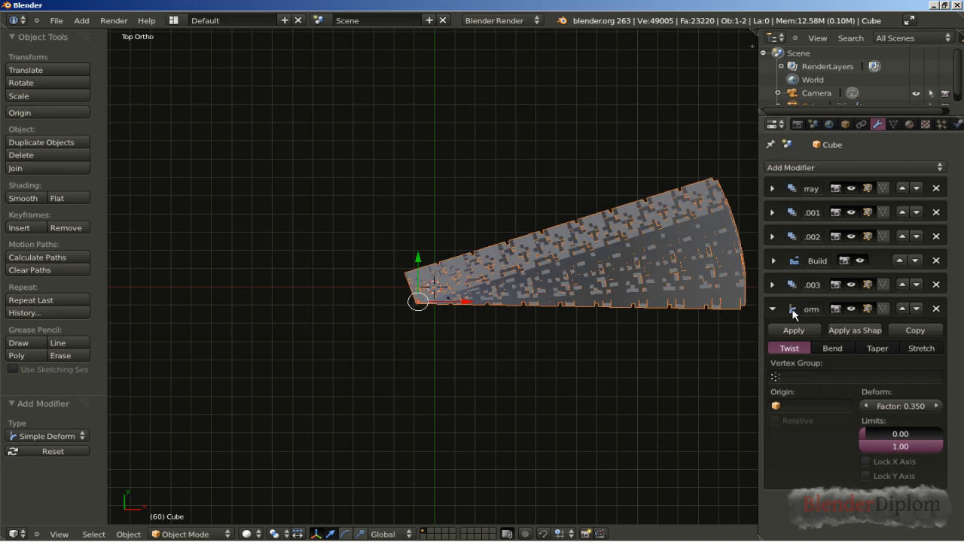
click(824, 350)
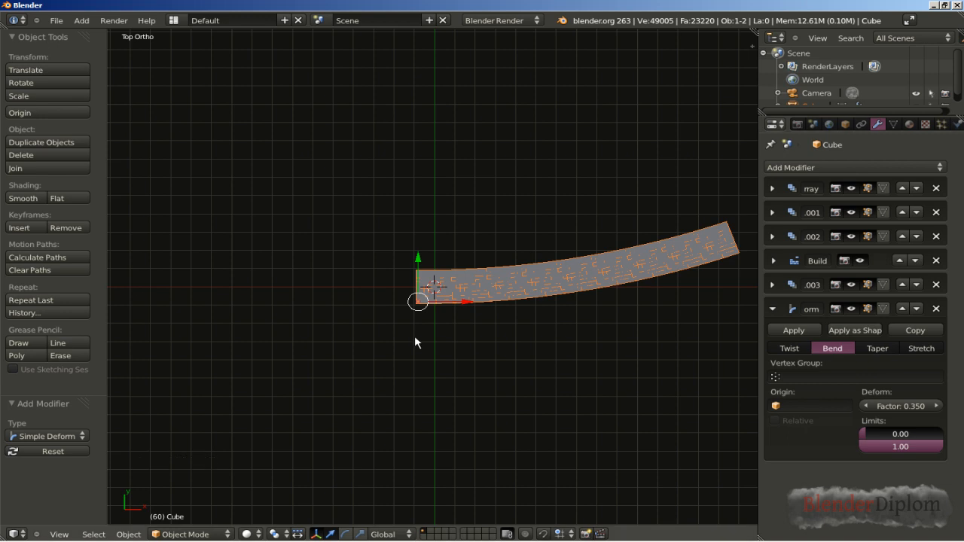
Step: Set the Bend deform factor to 4.5 to curve the row into an open ring
click(907, 407)
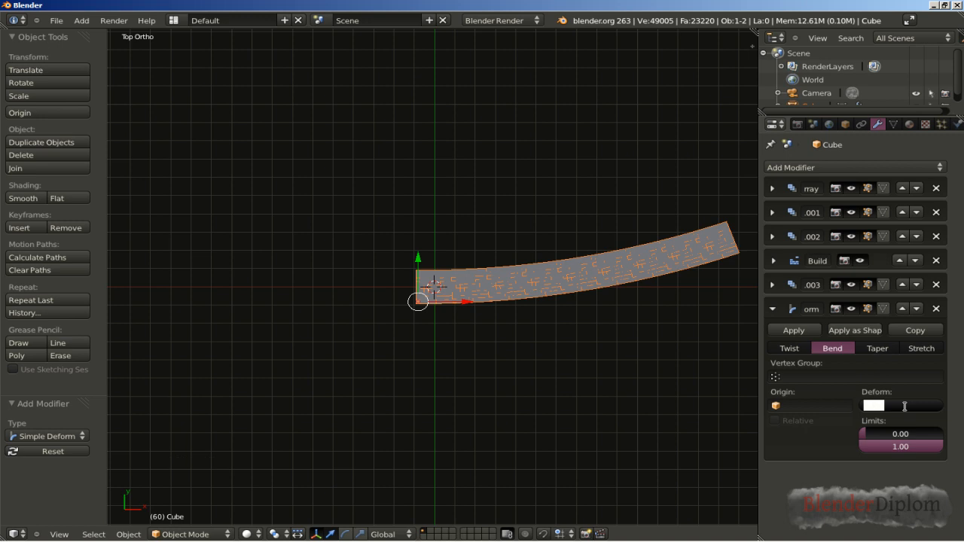
text(4.5)
key(Return)
shift+middle_drag(419, 338, 450, 362)
scroll(447, 341, up, 4)
scroll(461, 351, up, 1)
scroll(461, 351, up, 1)
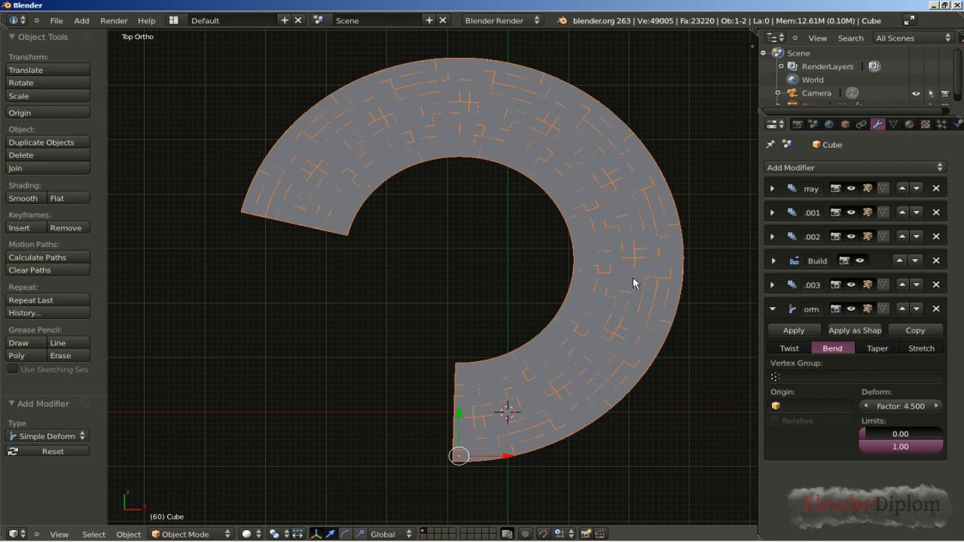
middle_drag(280, 374, 344, 287)
shift+middle_drag(182, 393, 296, 359)
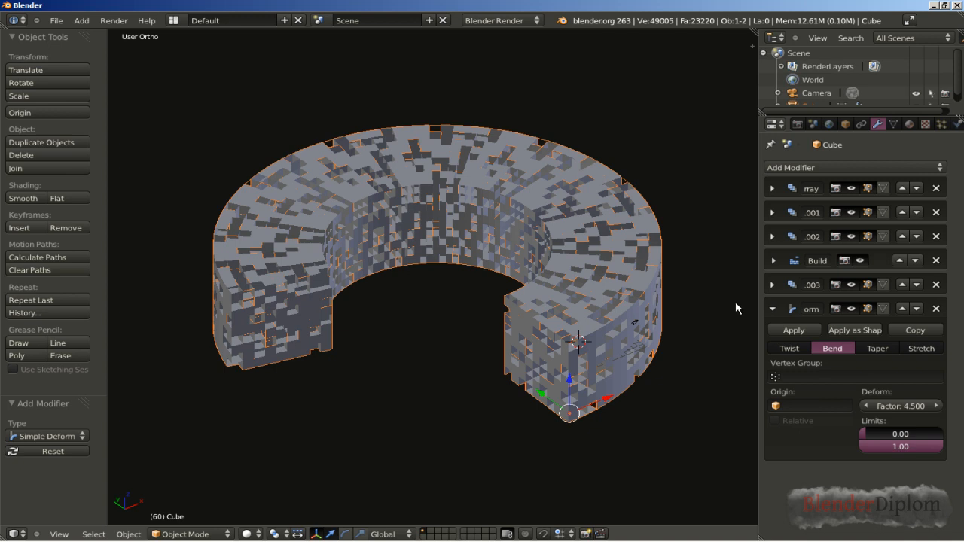
Step: Add a second Build modifier after the Simple Deform modifier and turn on its random order
click(772, 309)
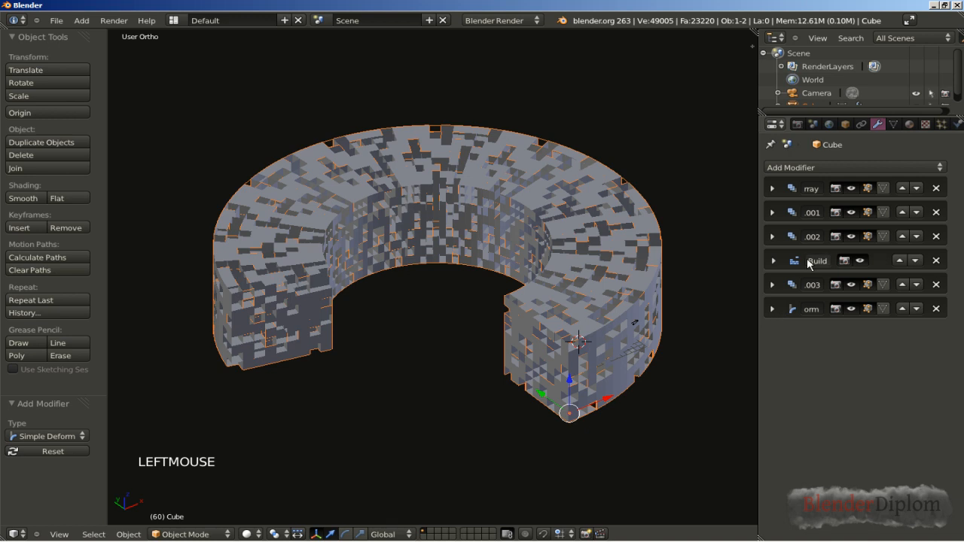
click(822, 168)
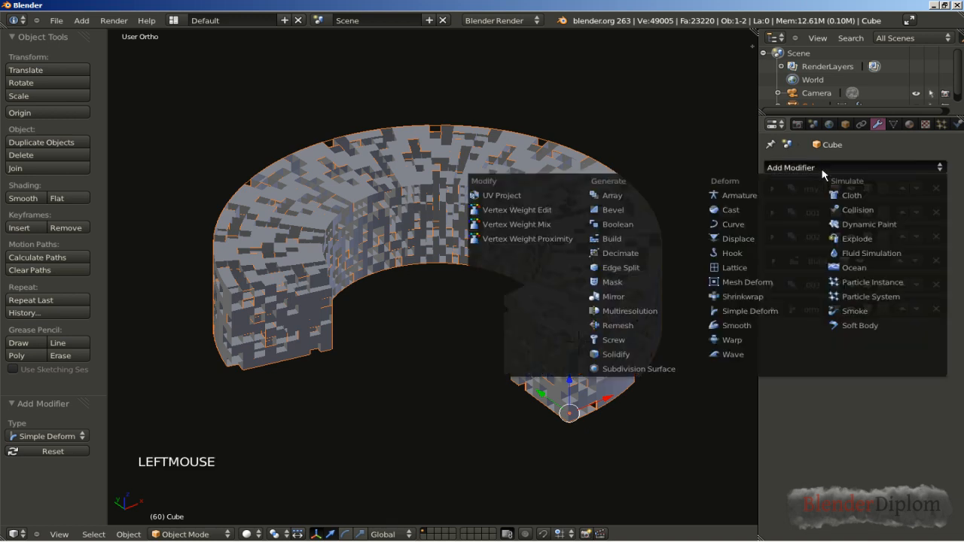
click(643, 238)
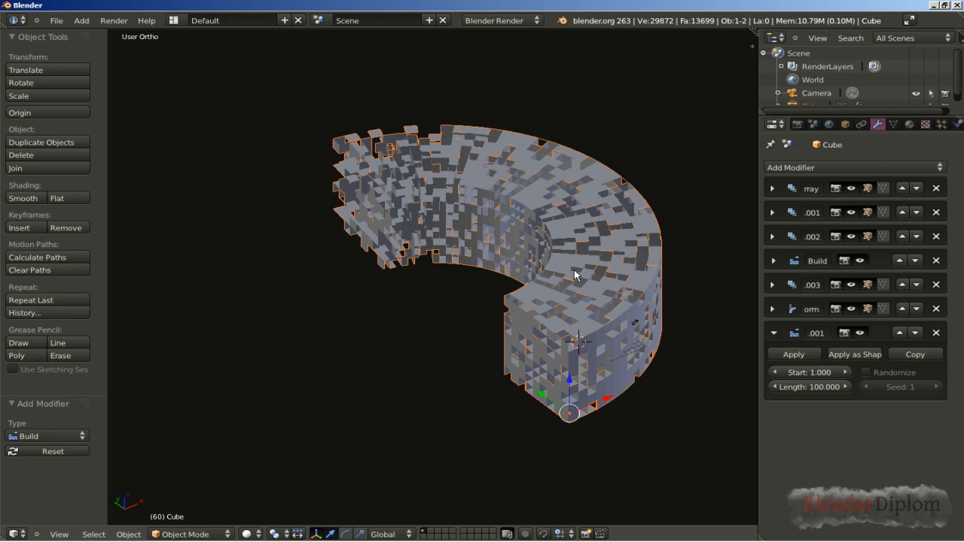
click(866, 372)
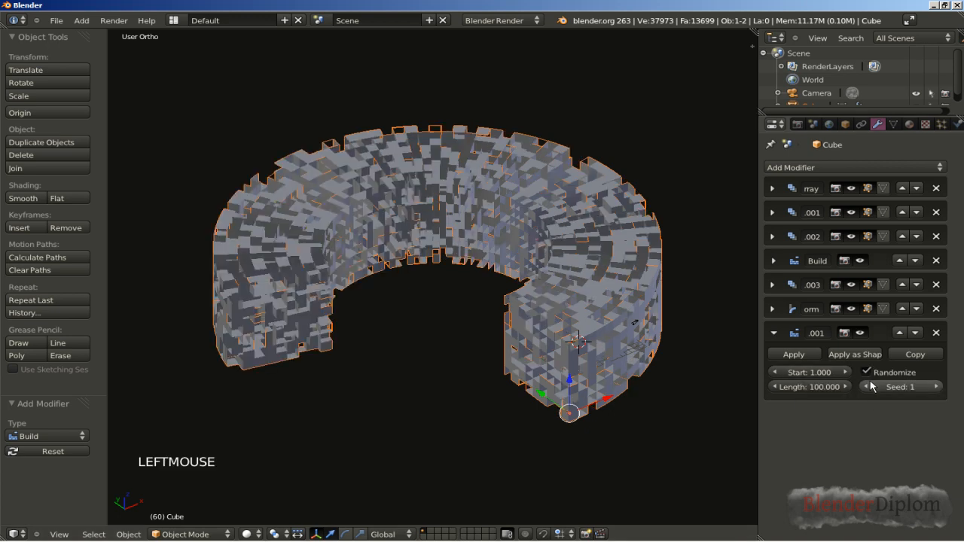
Step: Set the second Build modifier's length to 120 frames
click(811, 388)
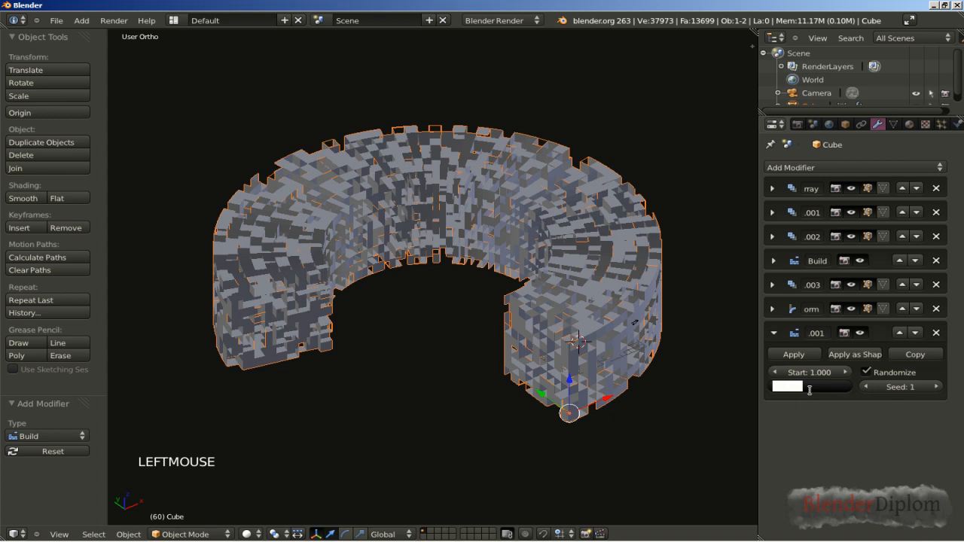
text(120)
key(Return)
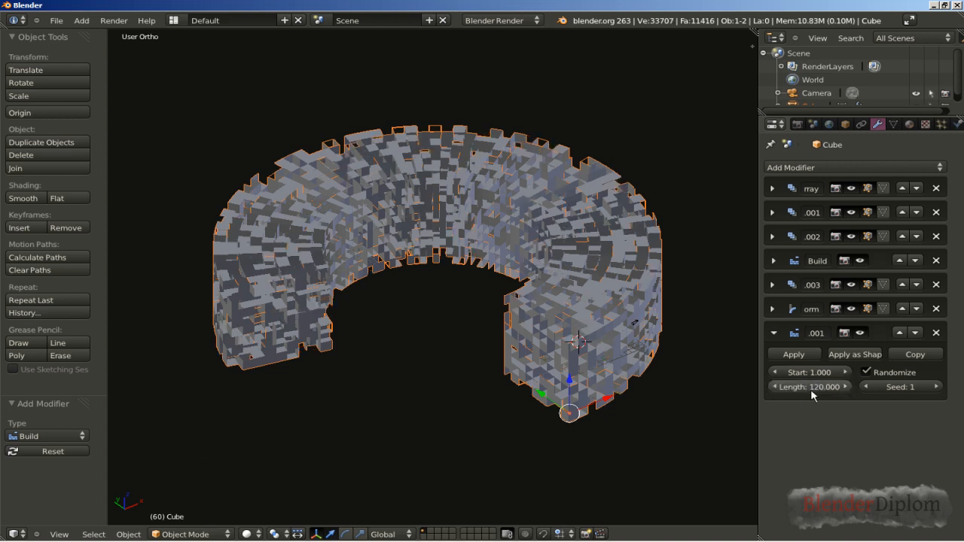
scroll(504, 347, up, 2)
middle_drag(504, 348, 560, 359)
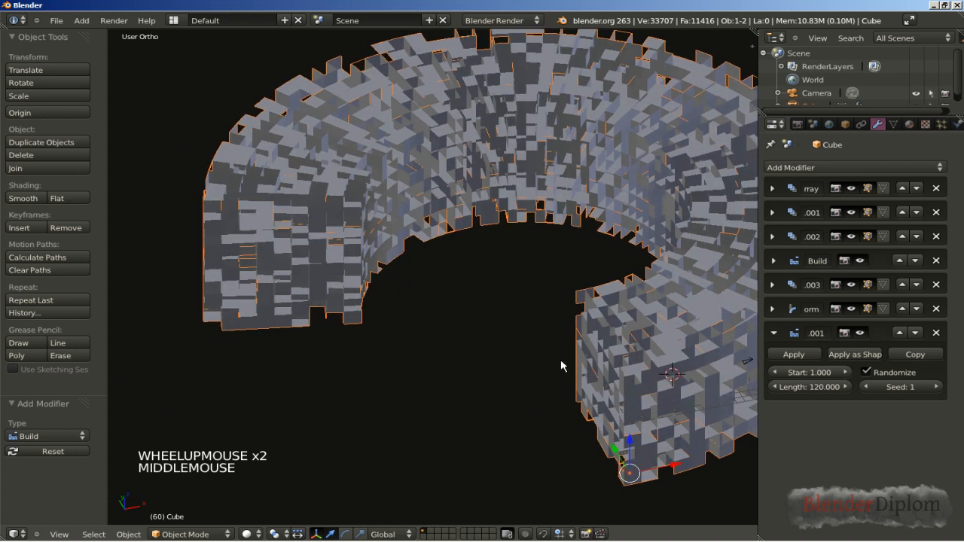
Step: Add a fifth Array modifier to the cube with a relative offset of 0 in X and 1 in Z
click(774, 333)
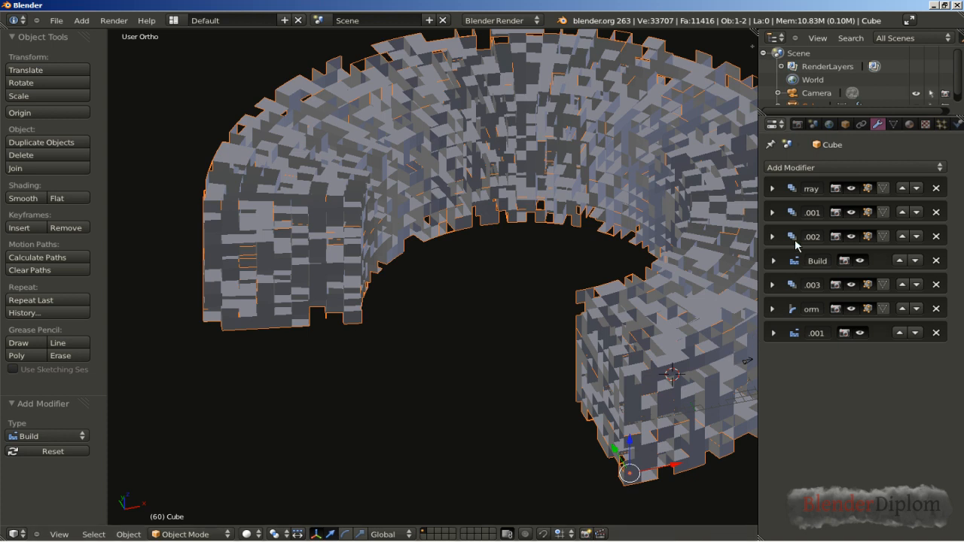
click(800, 168)
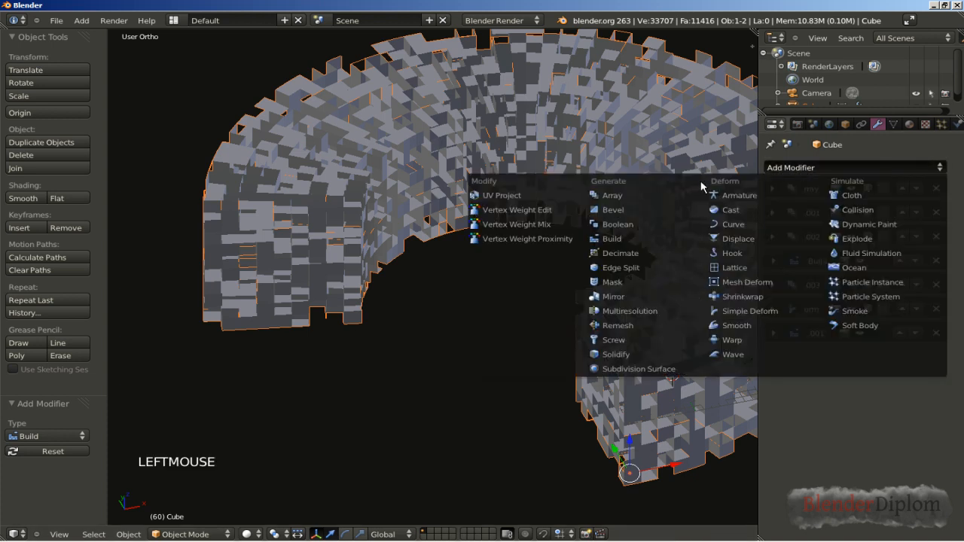
click(673, 194)
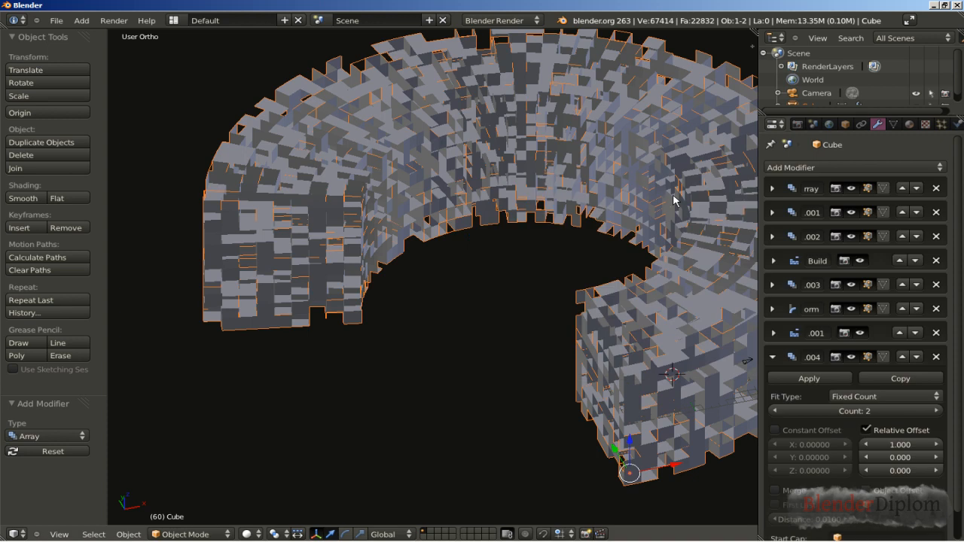
click(888, 445)
text(0)
key(Return)
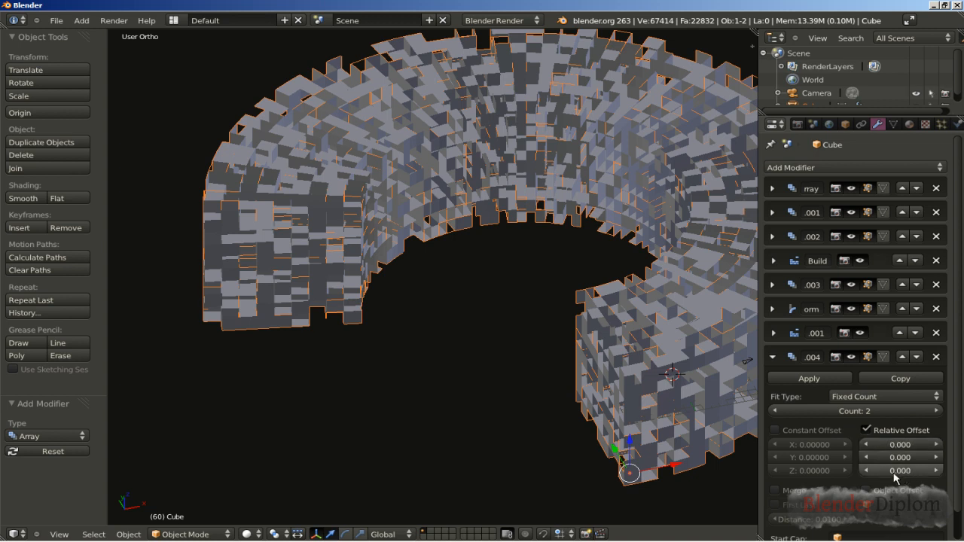
click(892, 471)
text(1)
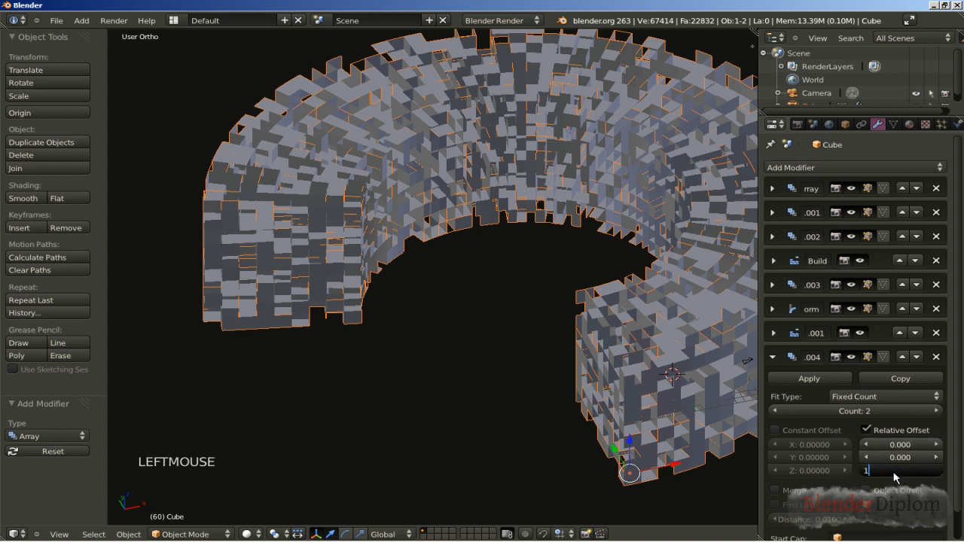
key(Return)
middle_drag(492, 463, 553, 443)
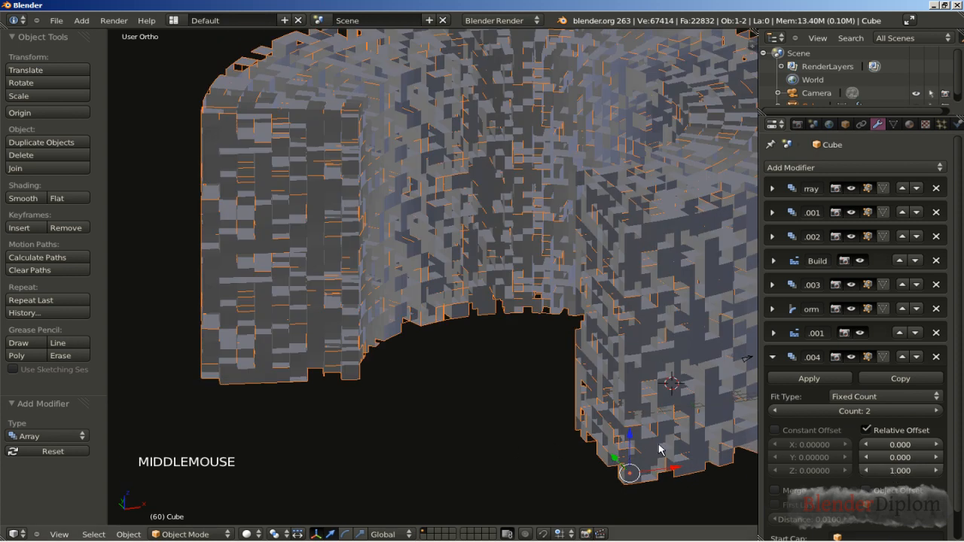
Step: Set the fifth Array modifier's count to 3 to stack the curved ring upward
click(932, 416)
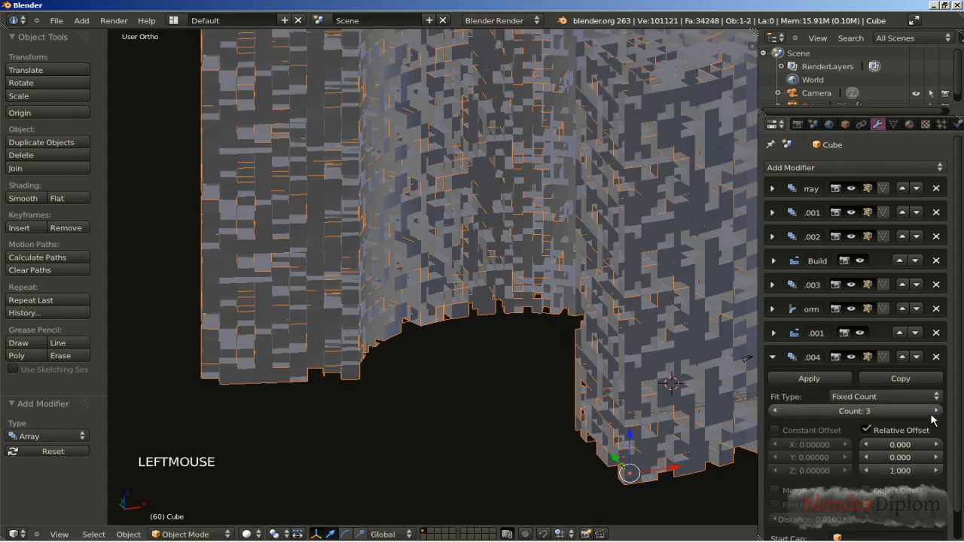
scroll(489, 332, down, 2)
shift+middle_drag(504, 321, 452, 391)
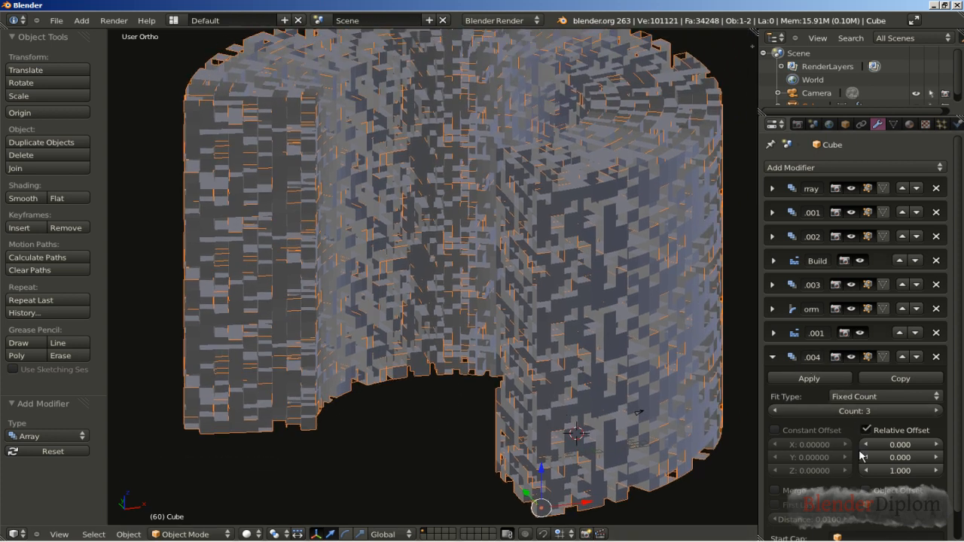
middle_drag(430, 338, 437, 334)
shift+middle_drag(510, 292, 535, 342)
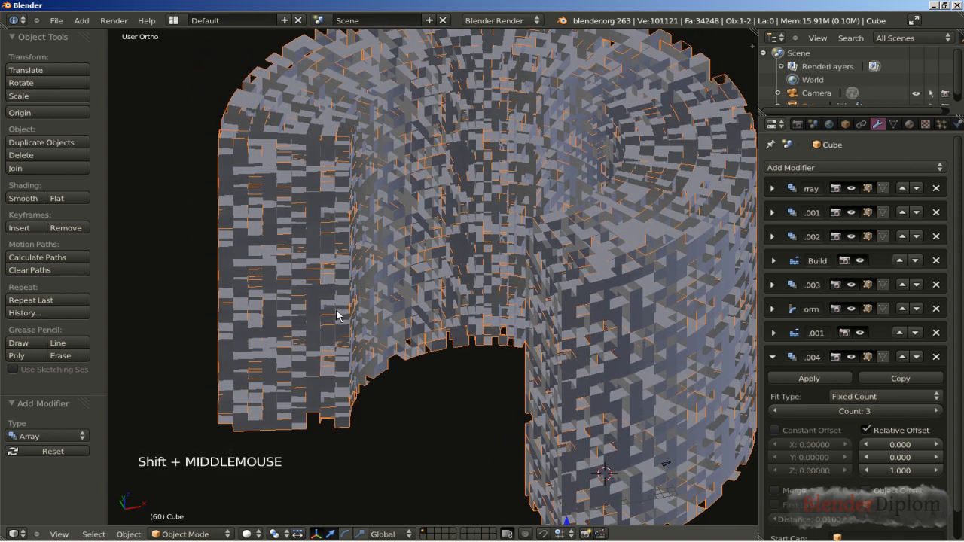
mouse_move(280, 338)
middle_down()
mouse_move(317, 331)
mouse_move(280, 330)
middle_up()
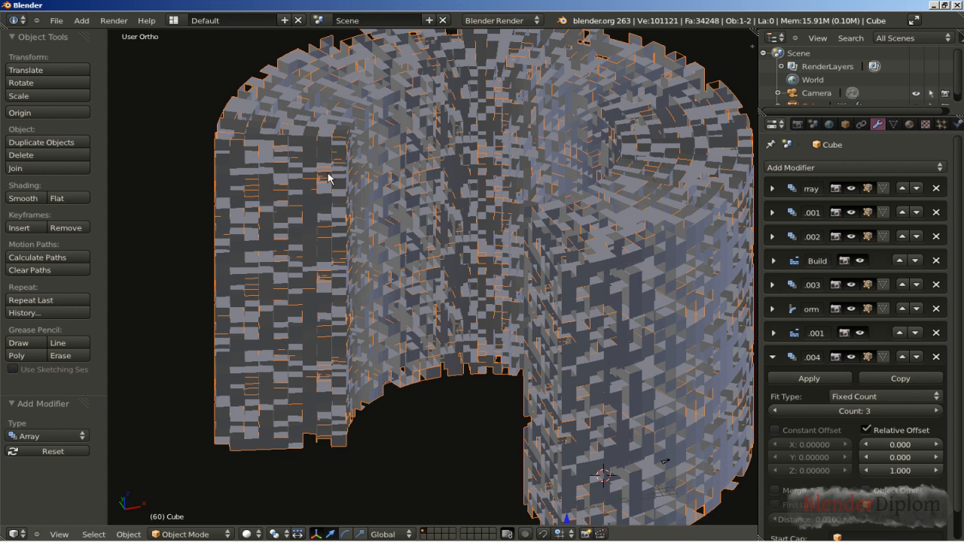
Step: Add a third Build modifier after the fifth Array modifier, with random order turned on and a length of 250 frames
click(773, 358)
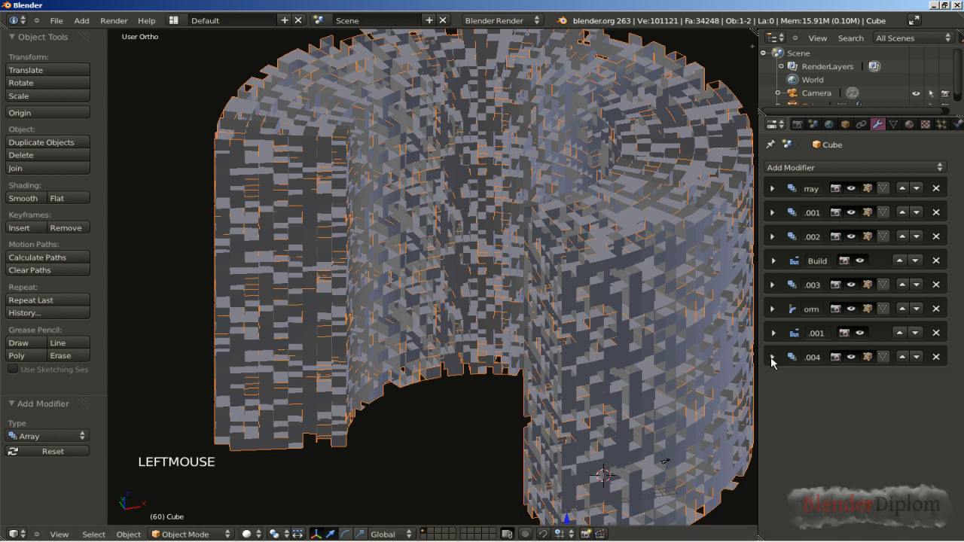
click(846, 169)
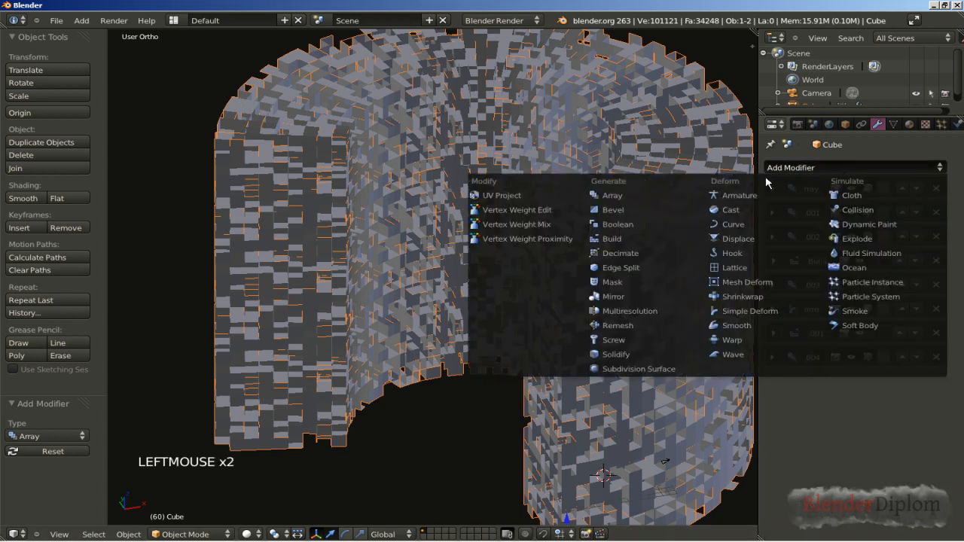
click(661, 239)
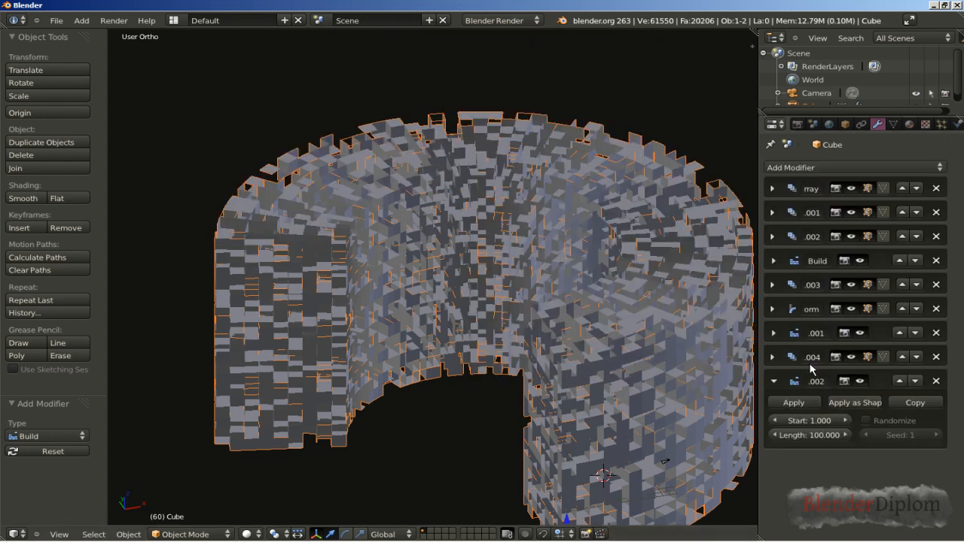
click(867, 420)
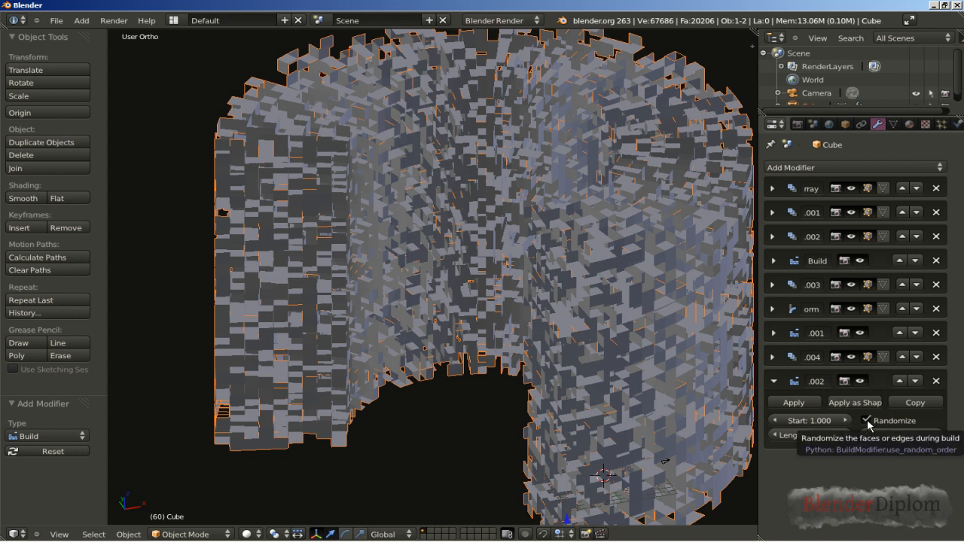
click(810, 436)
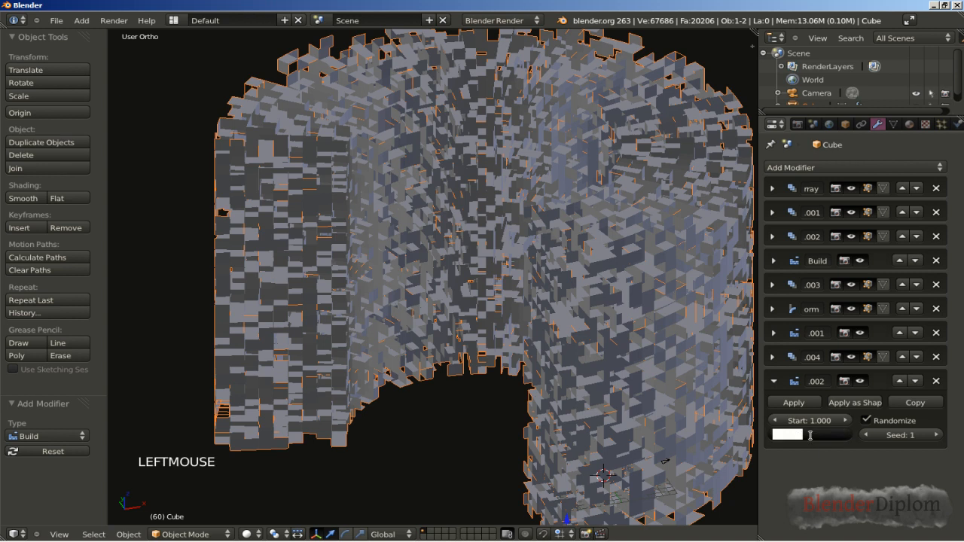
text(250)
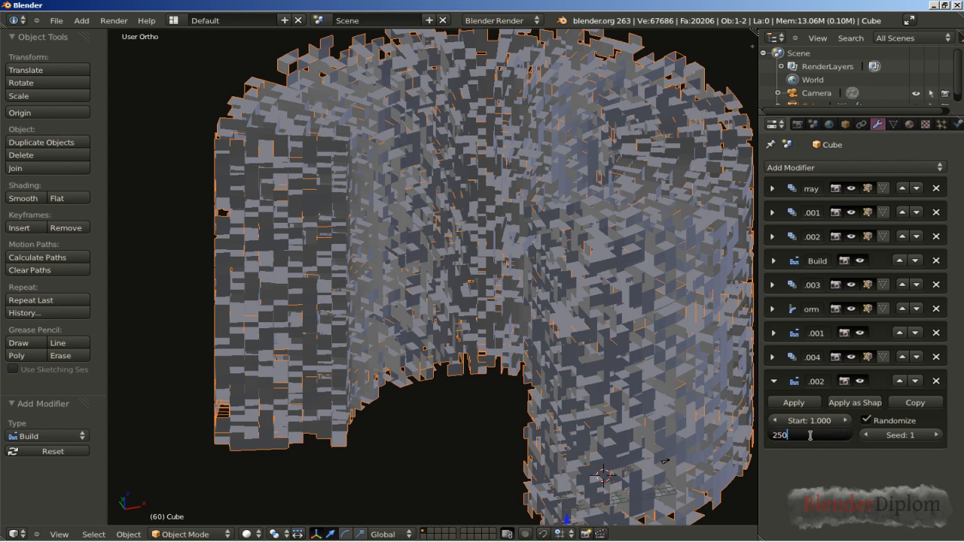
key(Return)
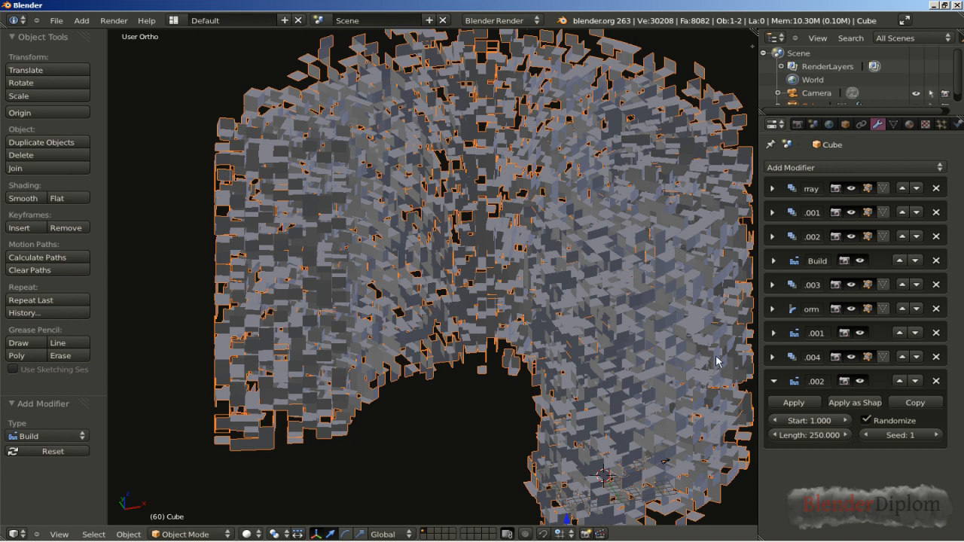
Step: Try a length of 400 frames on the third Build modifier and set it back to 250
click(812, 432)
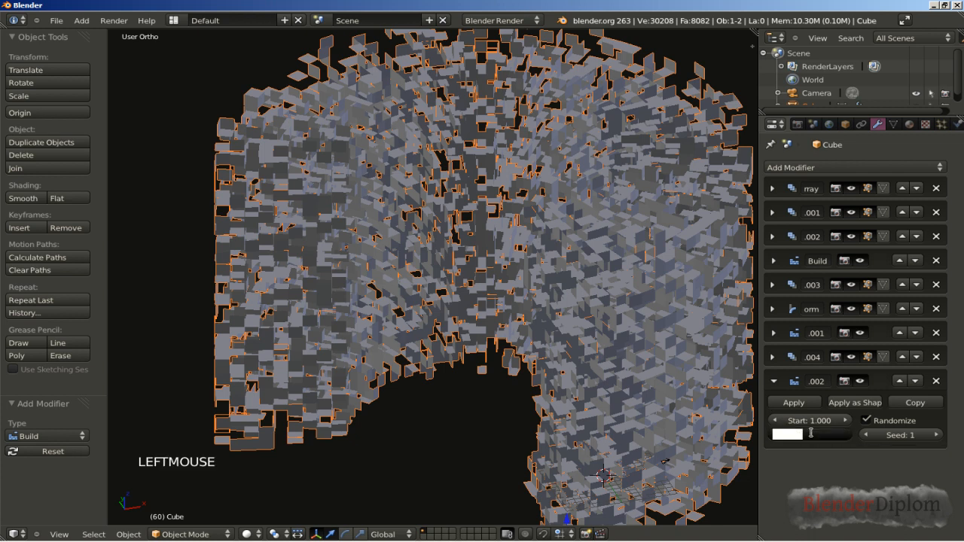
text(400)
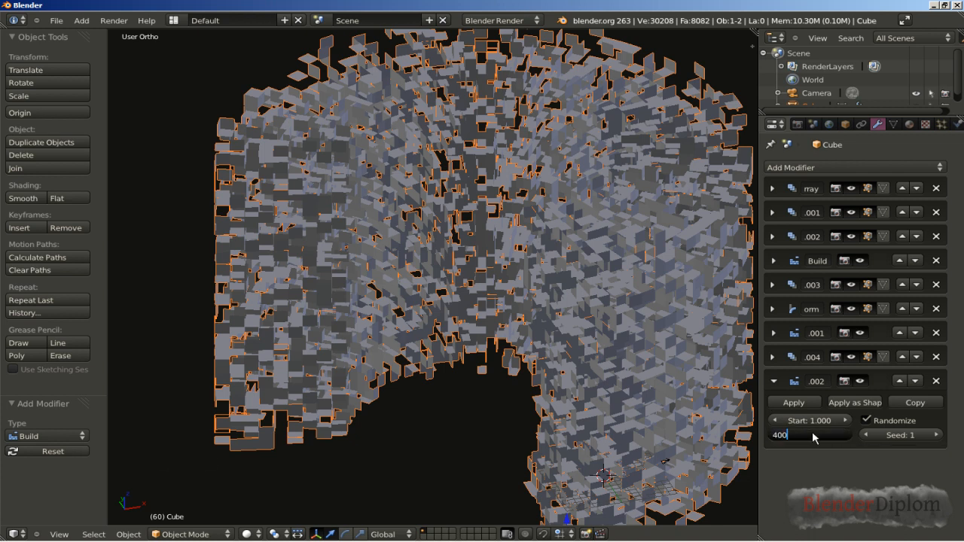
key(Return)
middle_drag(505, 329, 558, 260)
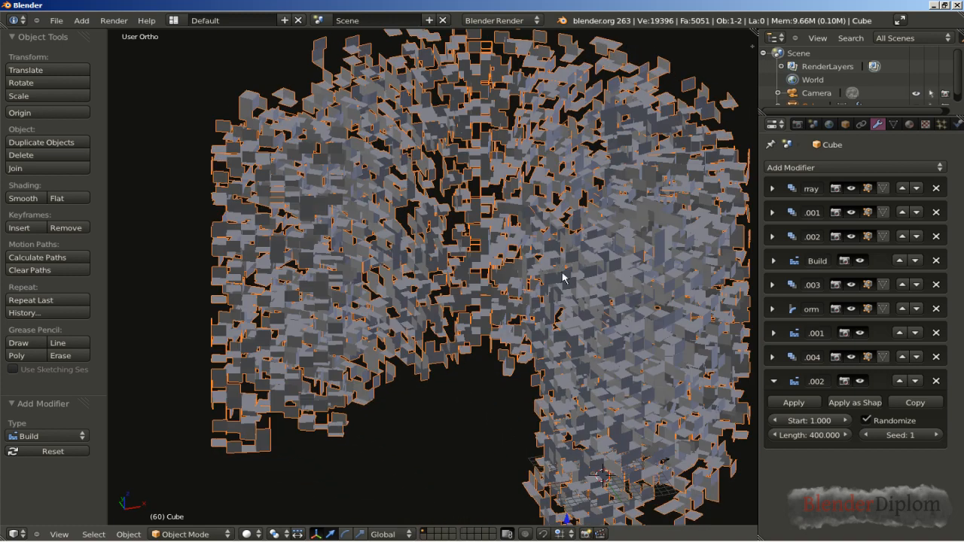
click(807, 437)
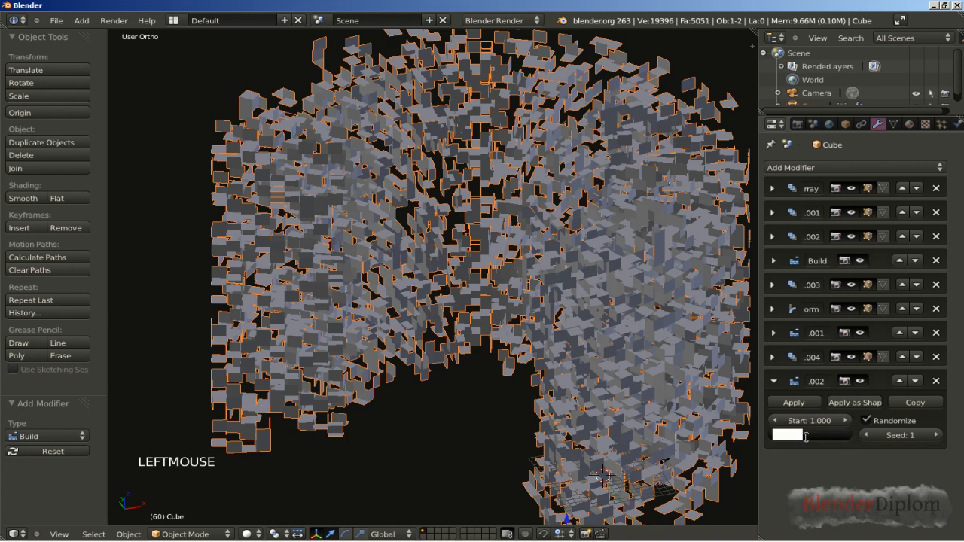
text(250)
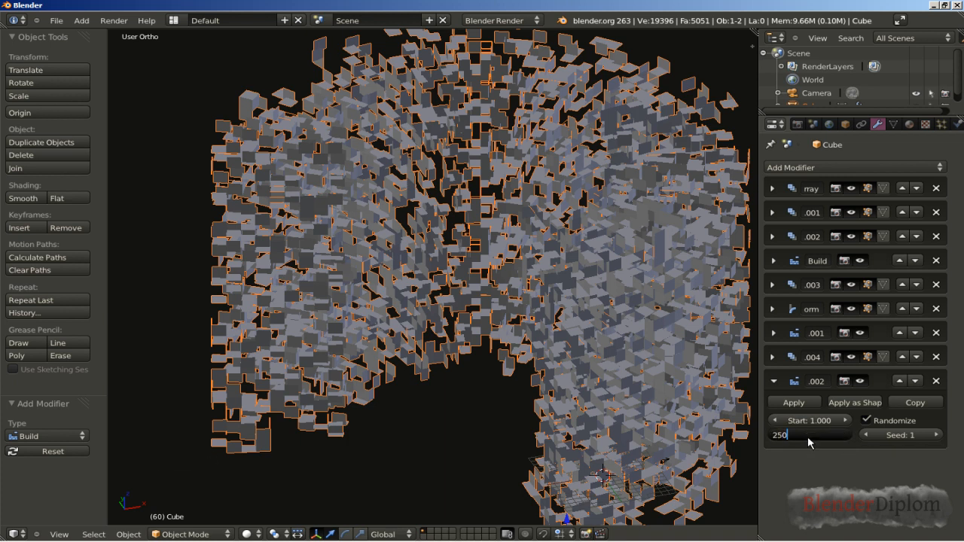
key(Return)
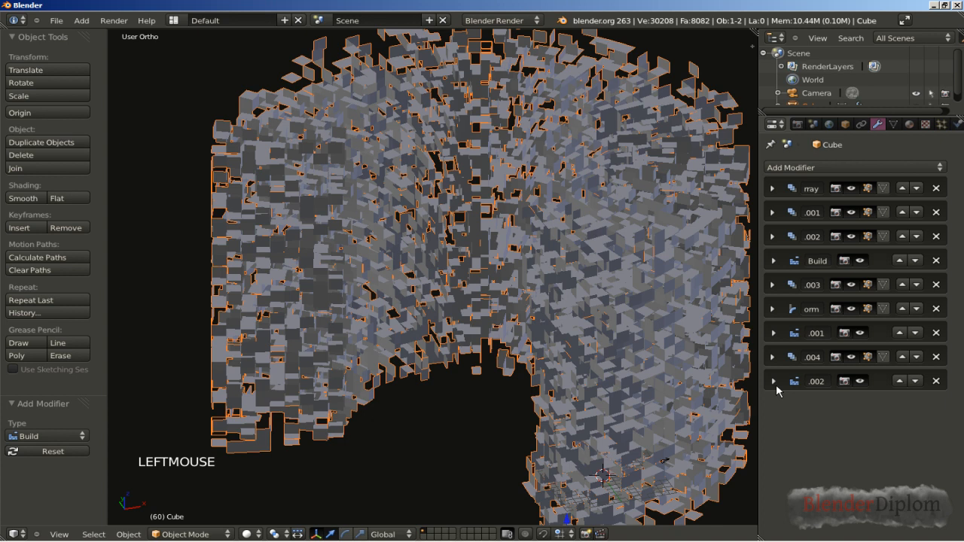
Step: Add a Bevel modifier after the third Build modifier and inspect the cut face corners up close
click(820, 167)
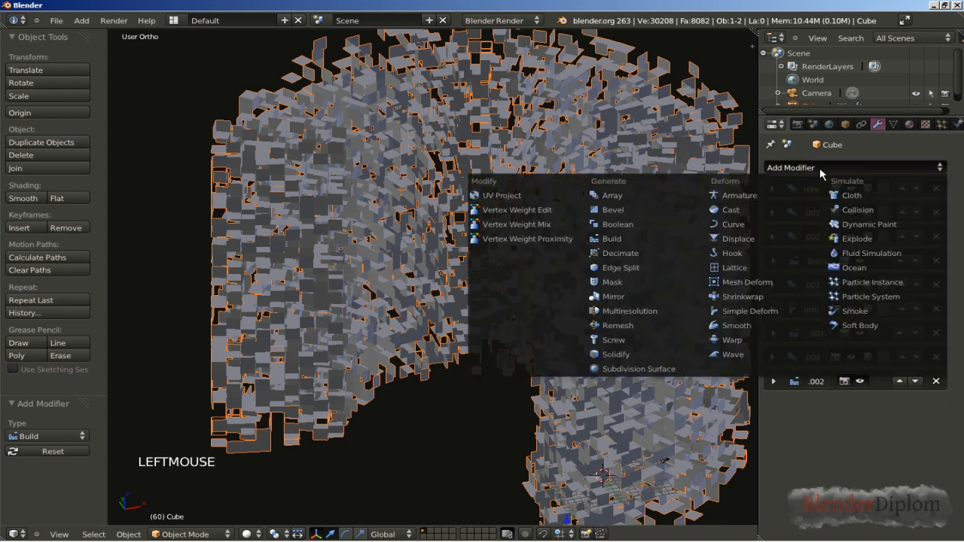
click(640, 212)
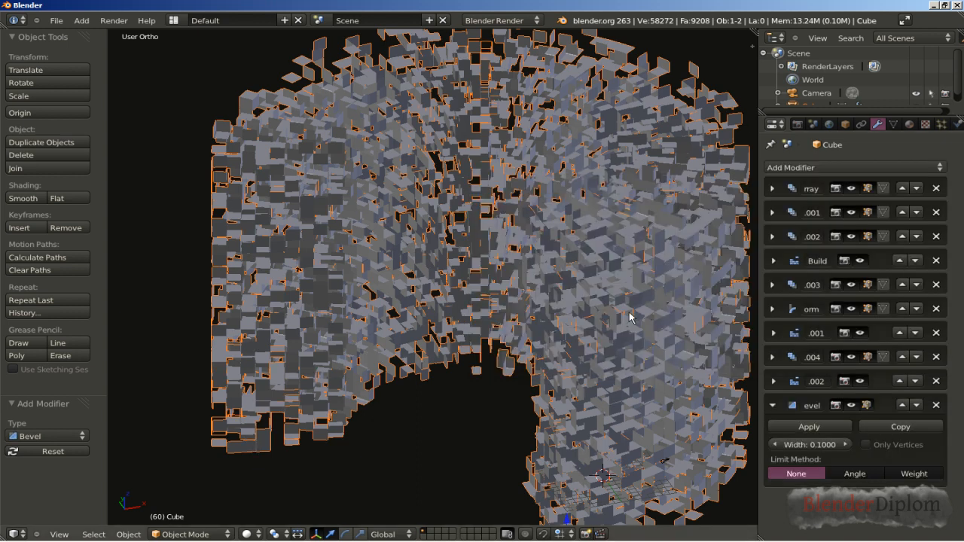
shift+middle_drag(693, 269, 559, 291)
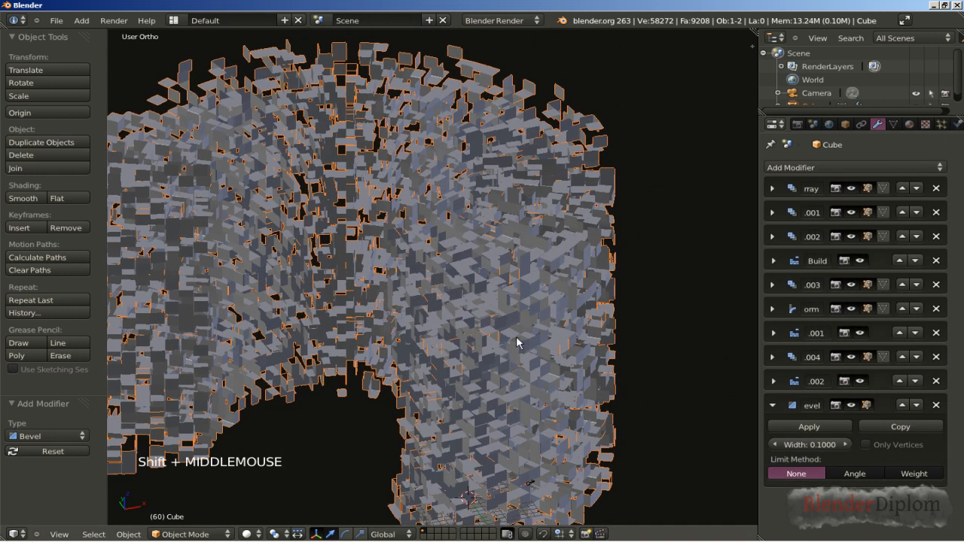
scroll(516, 339, up, 12)
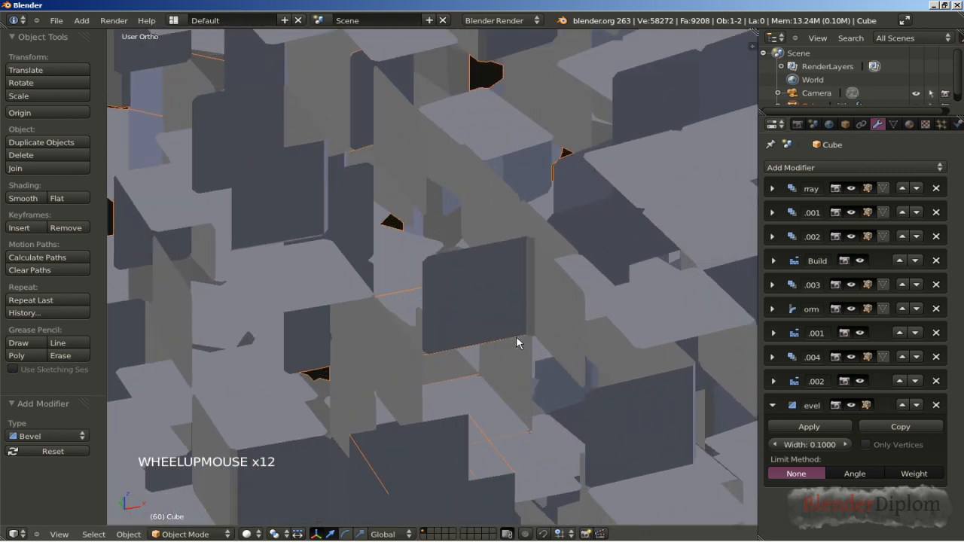
scroll(516, 336, up, 2)
shift+middle_drag(478, 359, 466, 284)
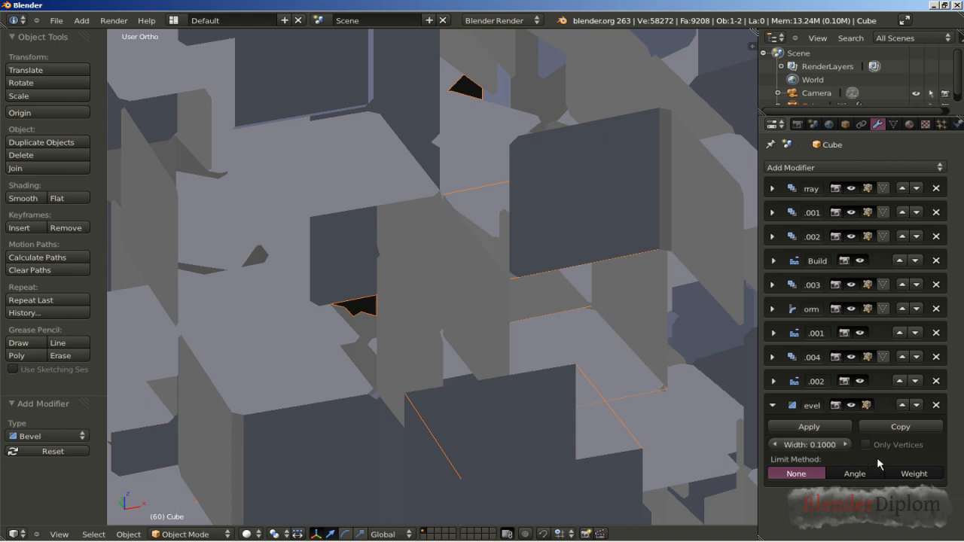
click(773, 406)
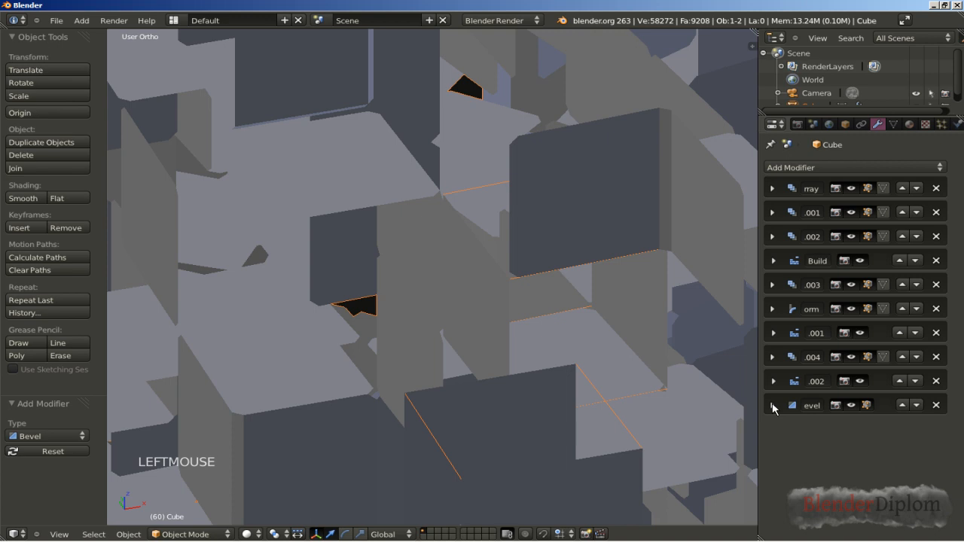
Step: Add a Solidify modifier after the Bevel modifier and set its thickness to 0.03
click(832, 169)
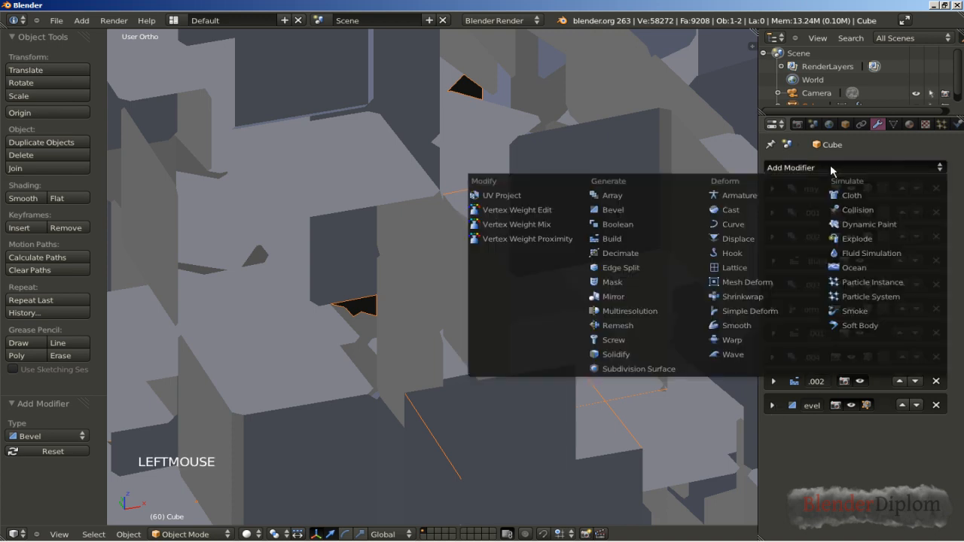
click(648, 355)
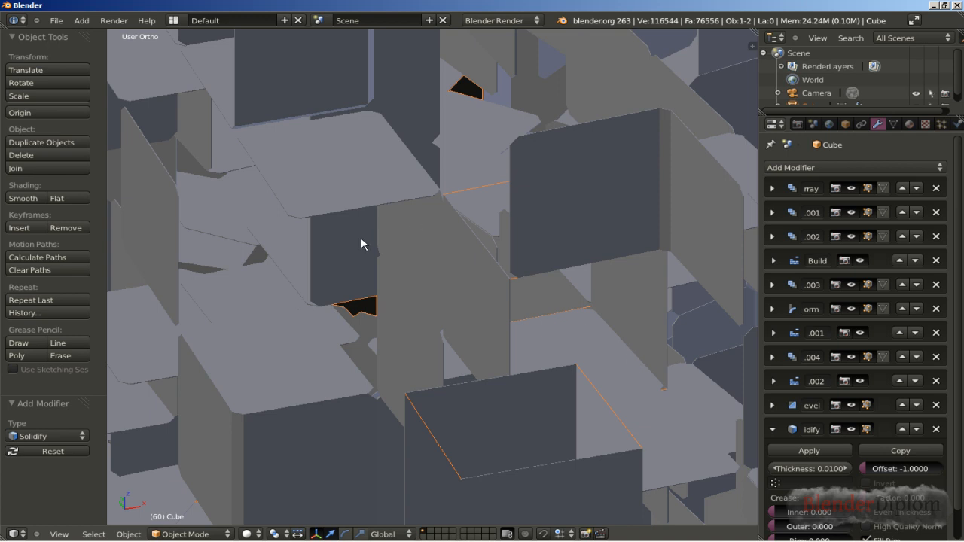
scroll(361, 237, up, 3)
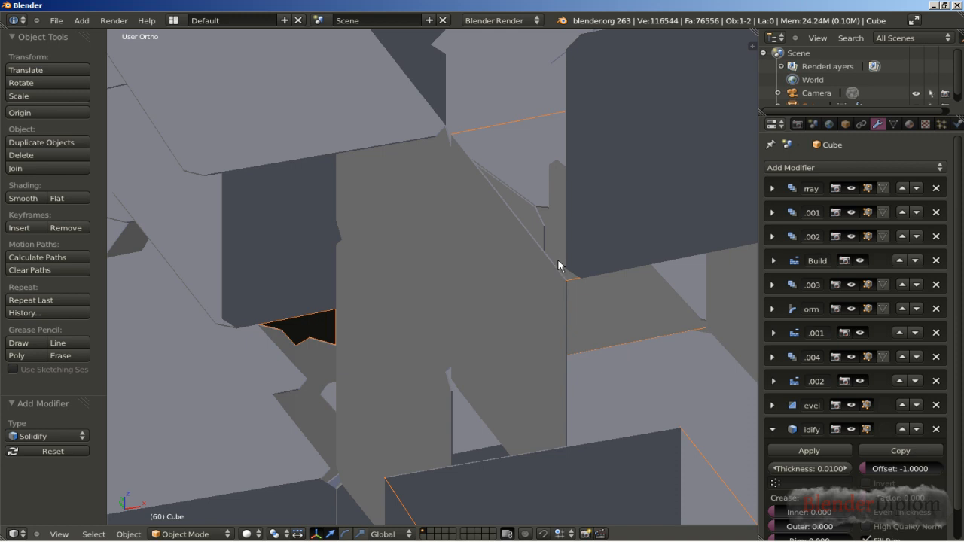
click(961, 437)
drag(959, 435, 959, 461)
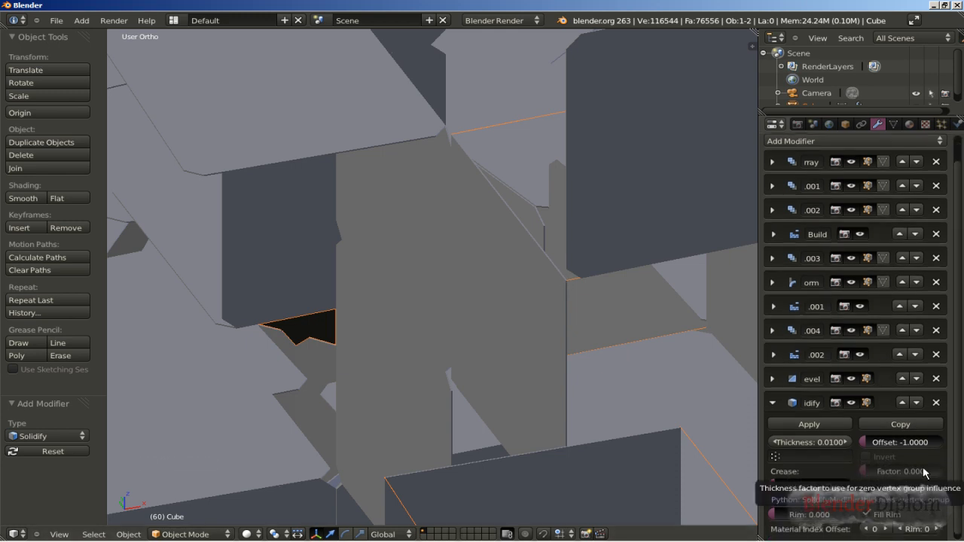
click(807, 443)
text(0.03)
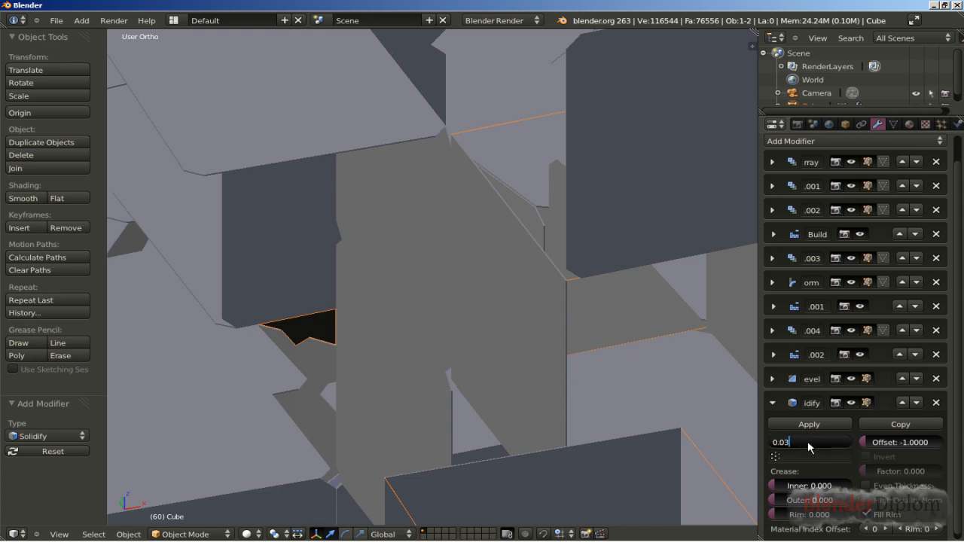
key(Return)
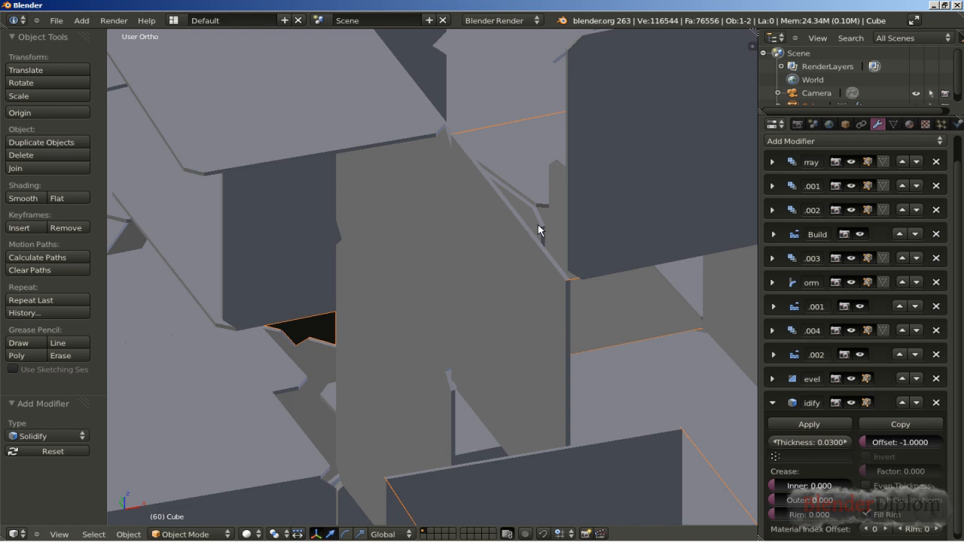
click(772, 404)
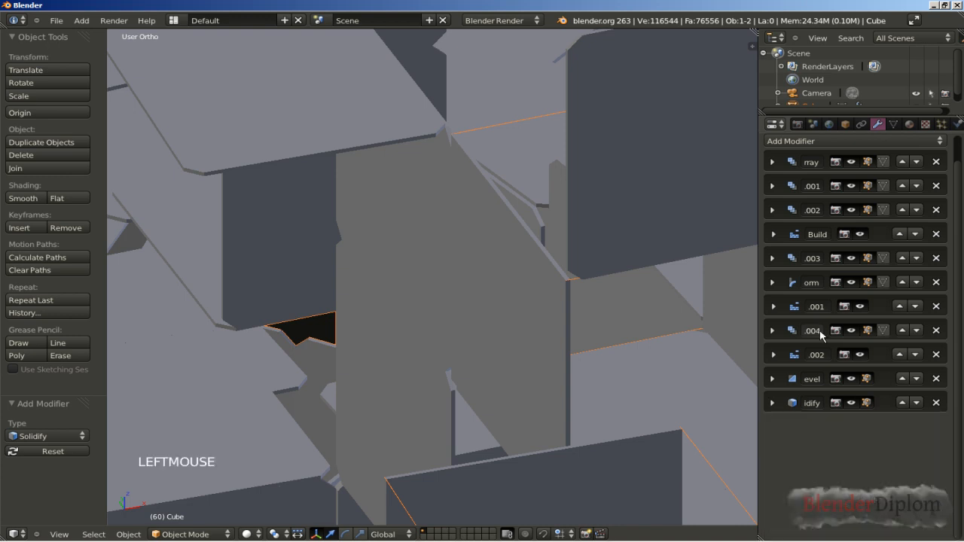
click(825, 142)
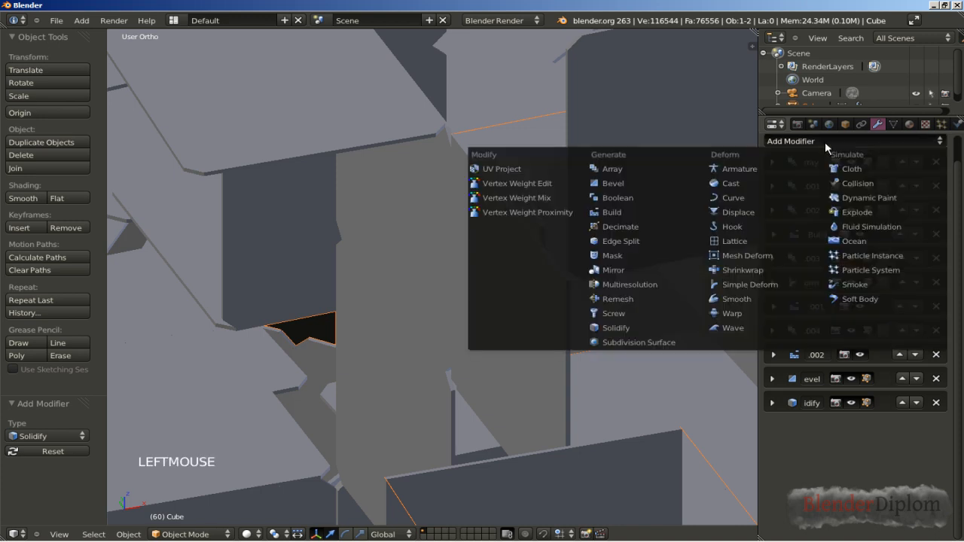
click(677, 327)
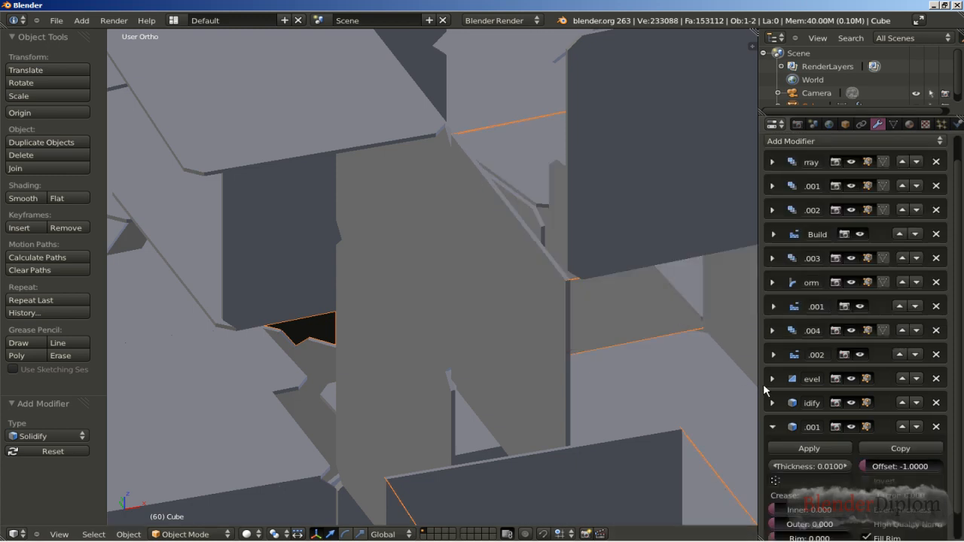
click(937, 428)
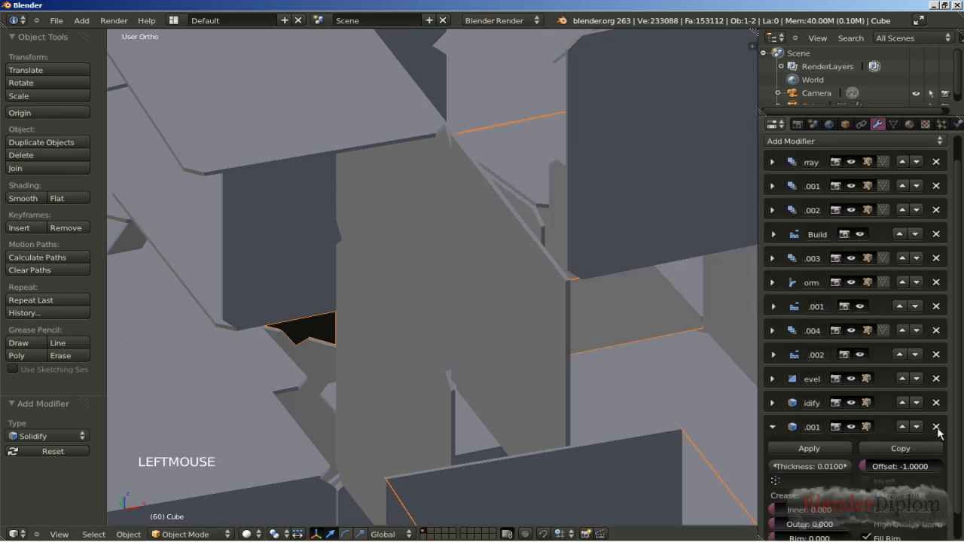
Step: Add a Cast modifier to the cube after the Solidify modifier, keeping the Sphere cast type
click(817, 142)
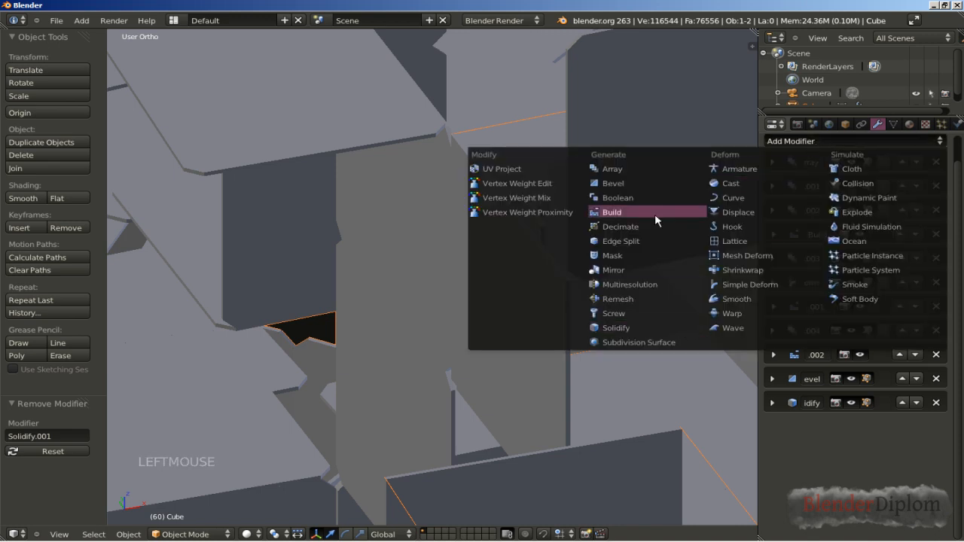
click(745, 188)
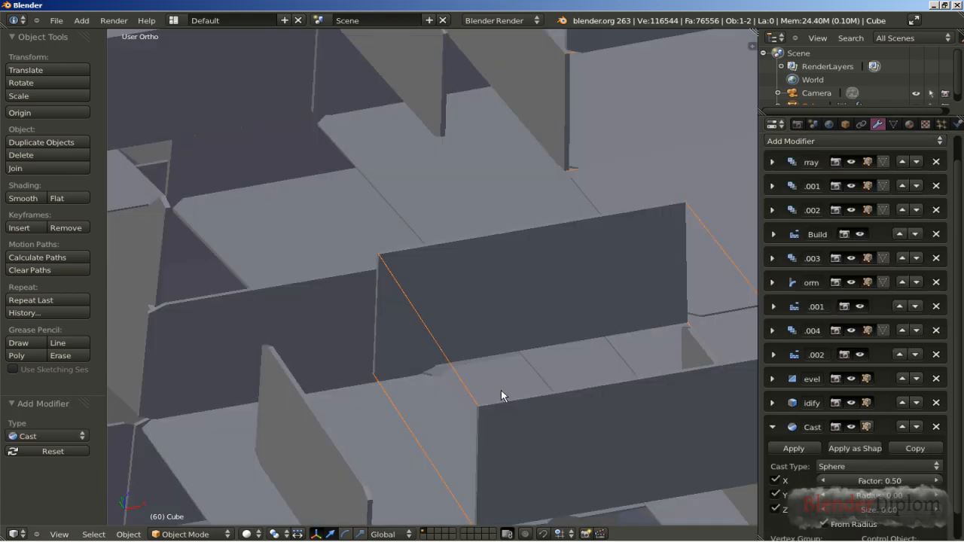
Step: Add an Empty and move it in top view to X -10, Y 25 near the centre of the curved structure
key(KP_7)
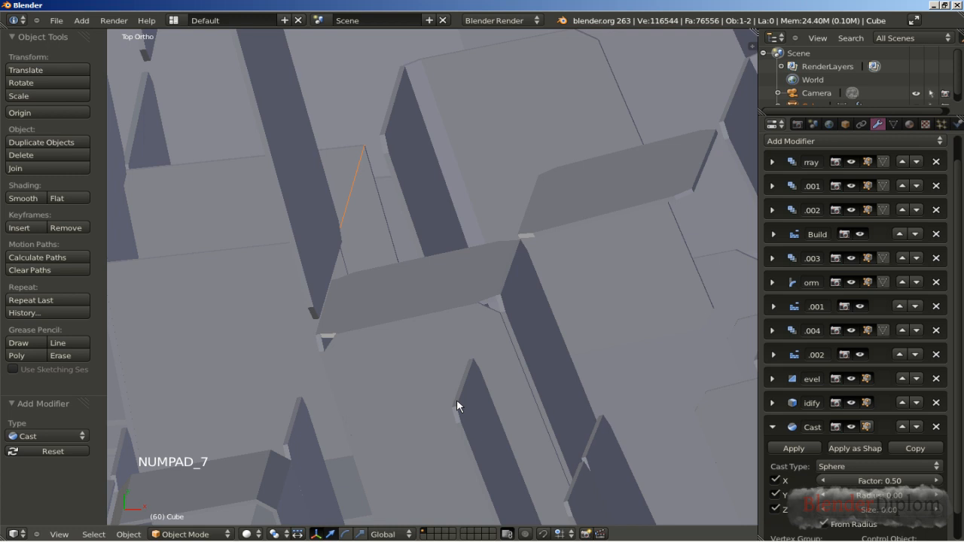
scroll(369, 360, down, 7)
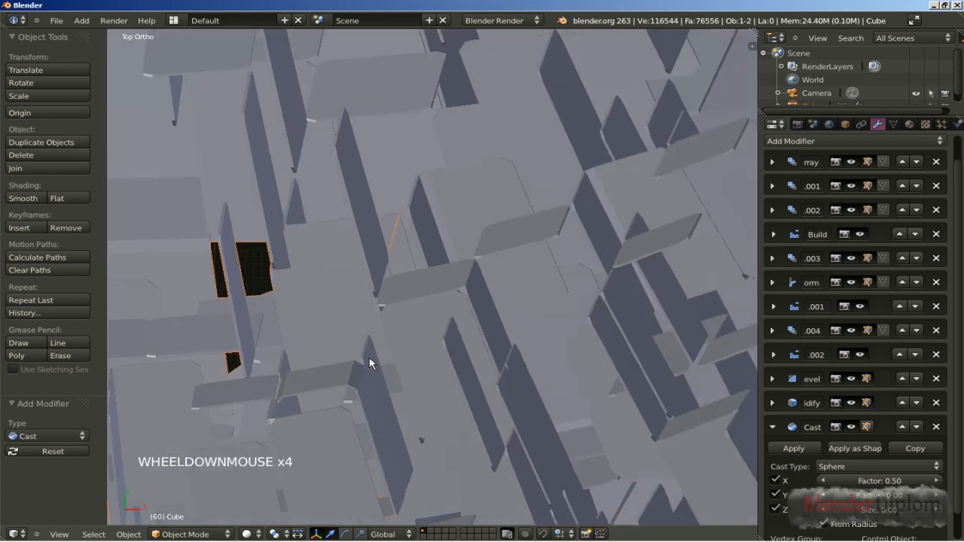
scroll(369, 363, down, 11)
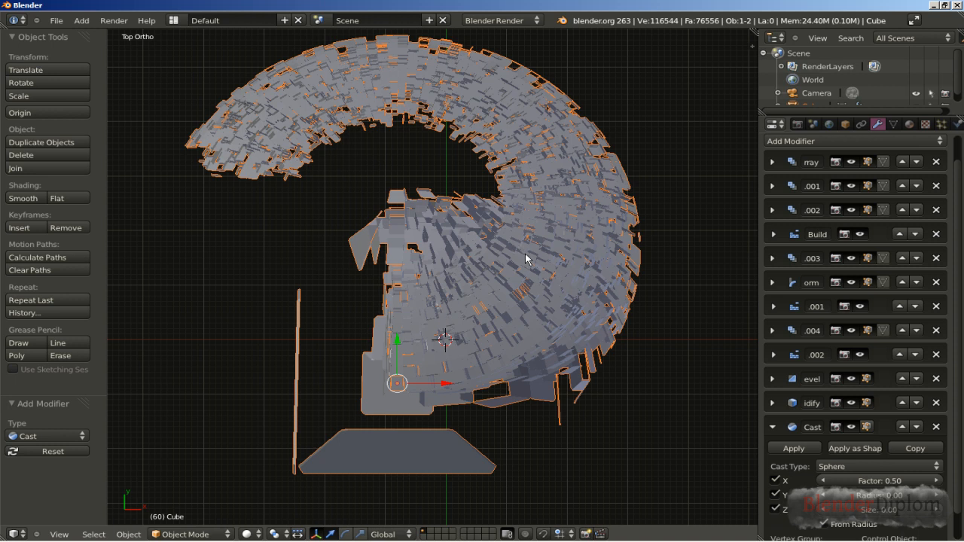
key(shift+a)
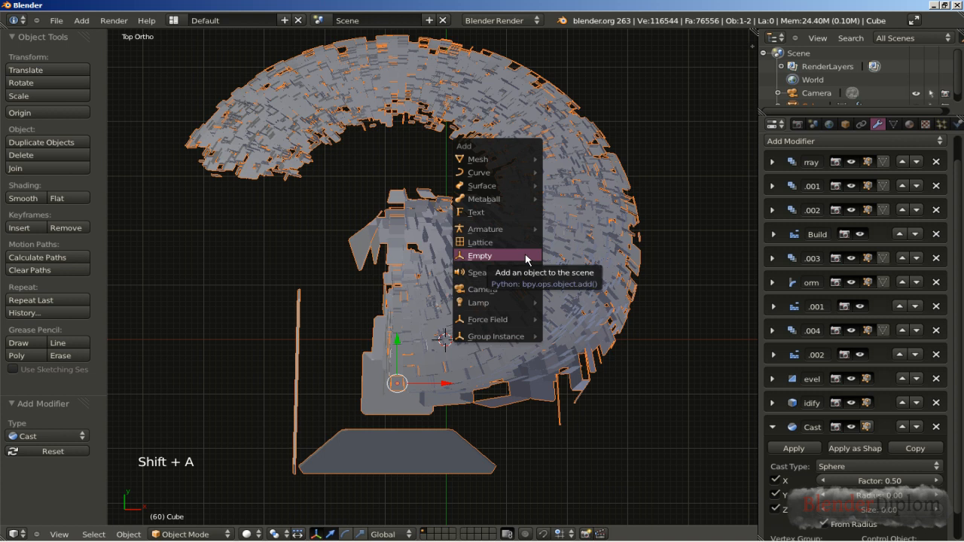
click(527, 255)
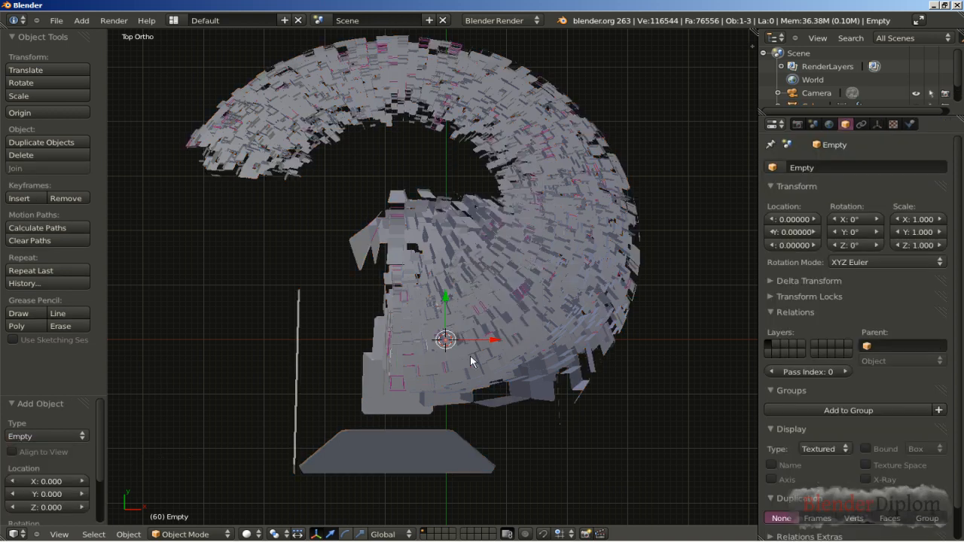
key(g)
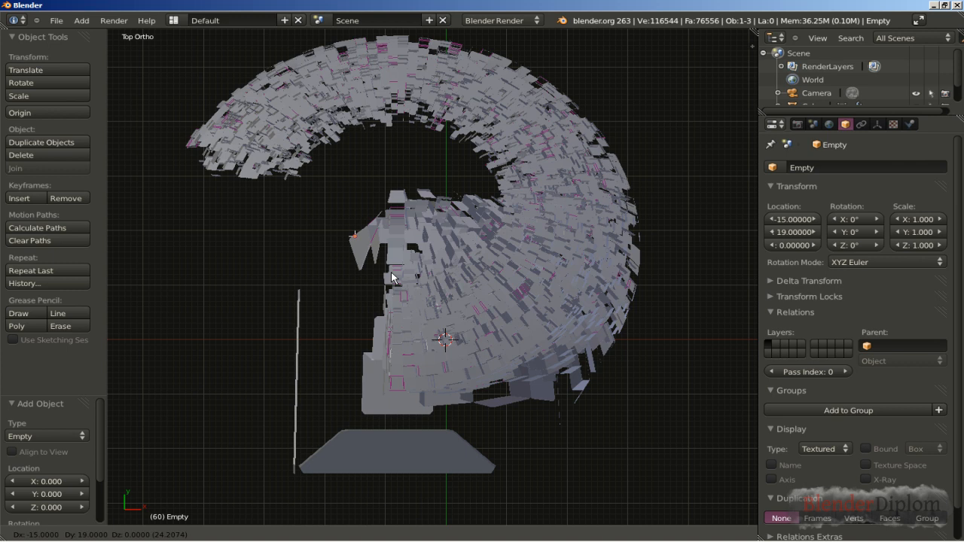
ctrl+click(422, 243)
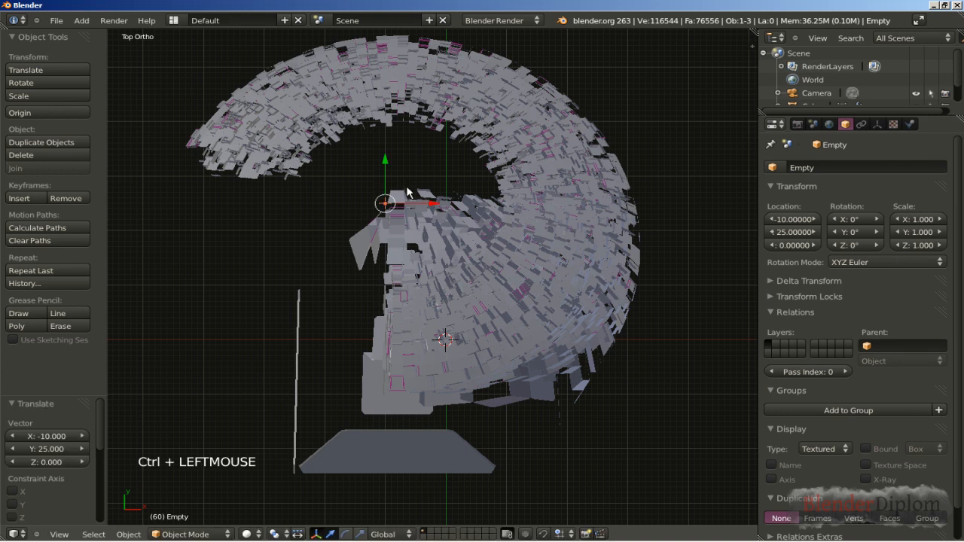
Step: Select the cube structure and set its Cast modifier's factor to -0.5
middle_drag(265, 318, 359, 235)
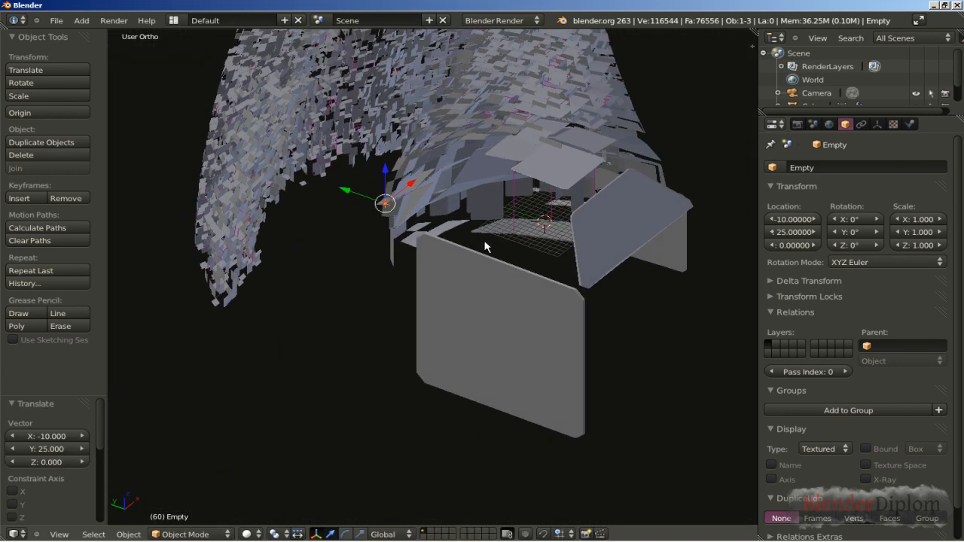
right_click(521, 143)
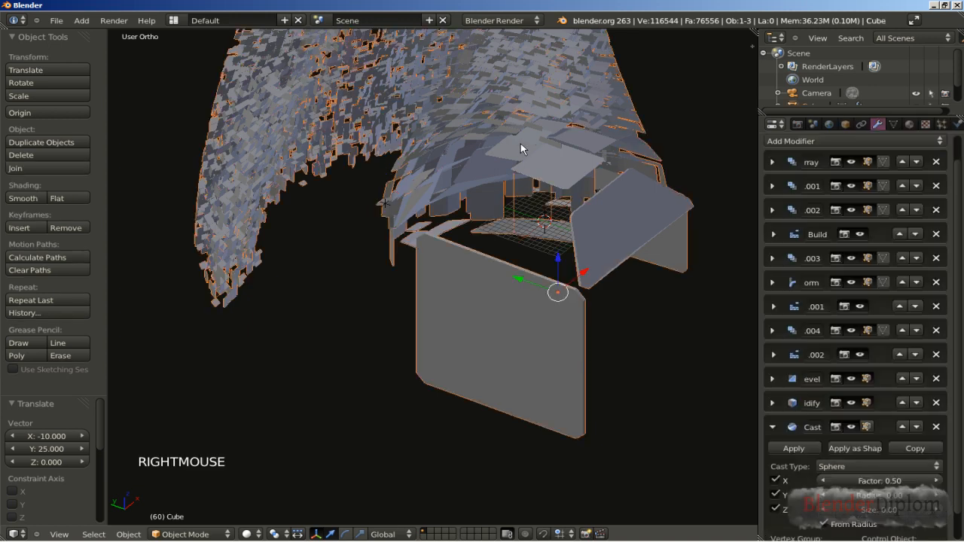
click(959, 436)
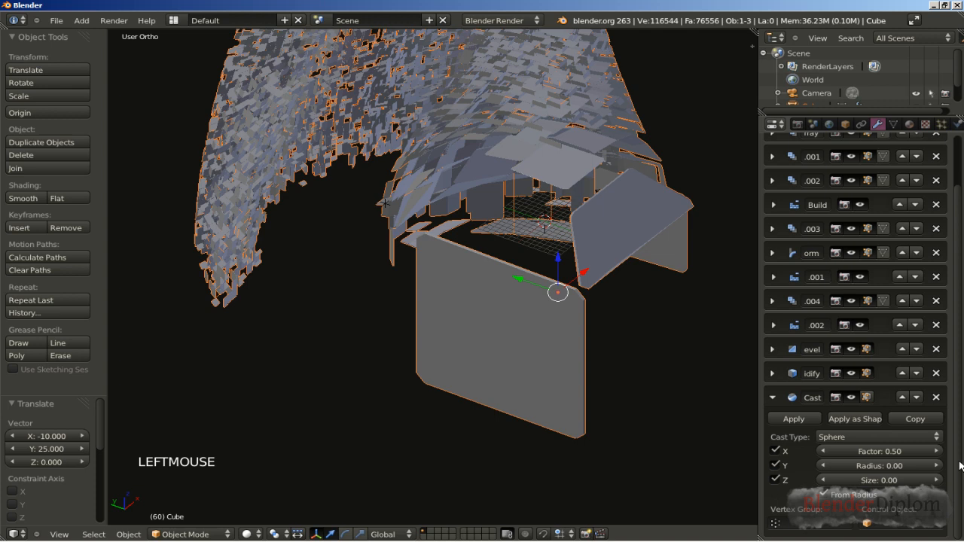
click(878, 453)
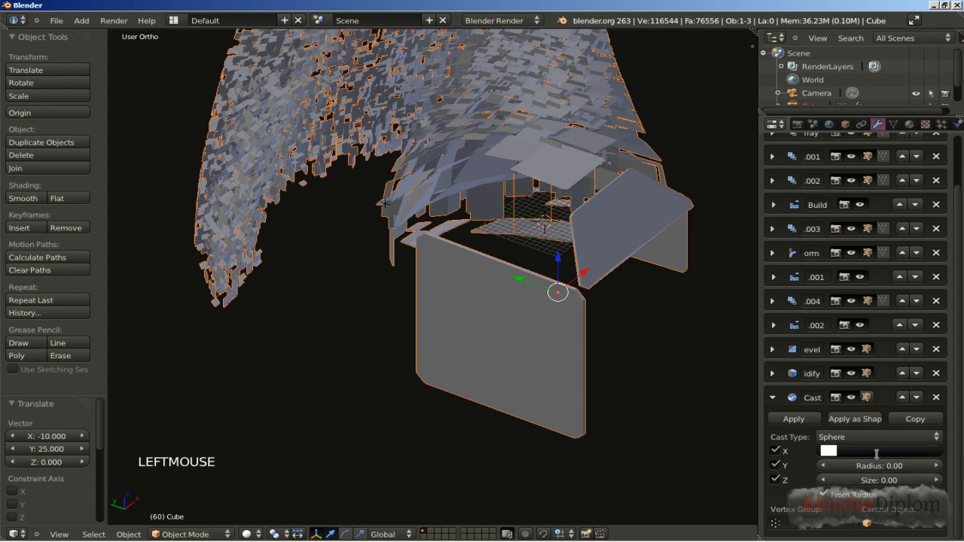
text(-0.5)
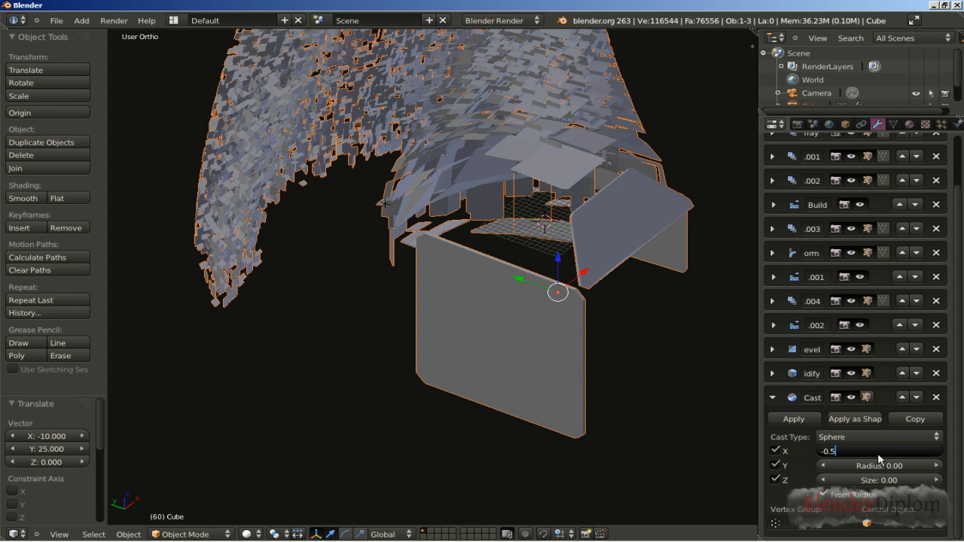
key(Return)
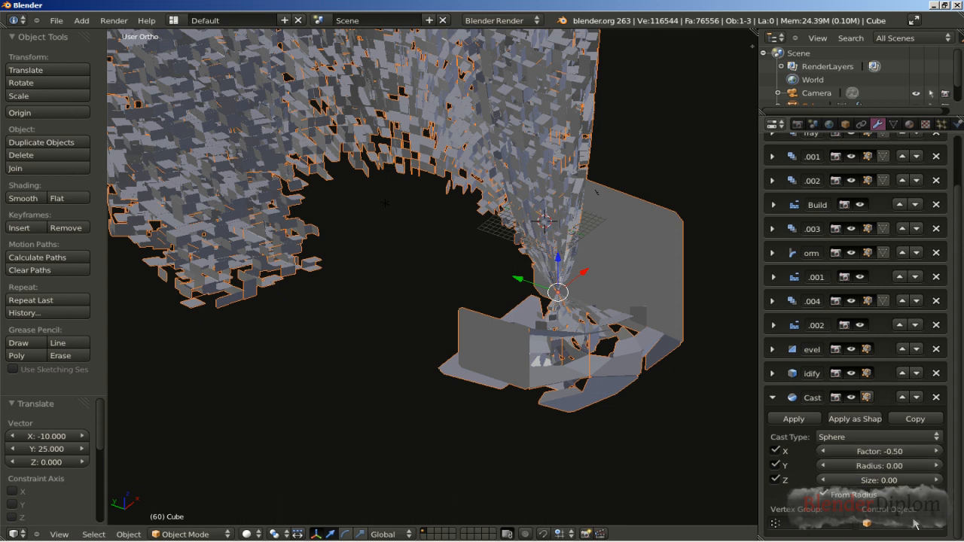
Step: Set the Empty as the Cast modifier's control object and inspect the reshaped structure from several angles
click(883, 528)
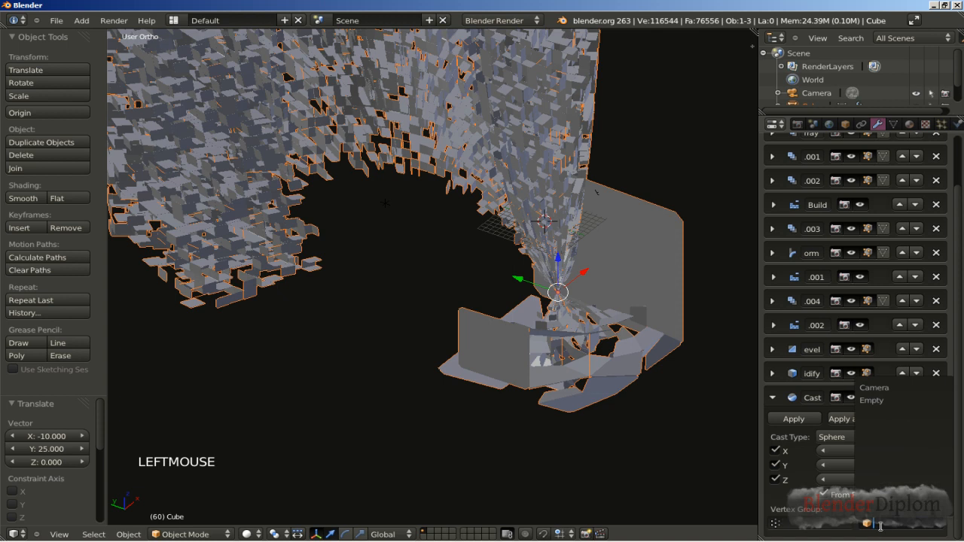
click(893, 401)
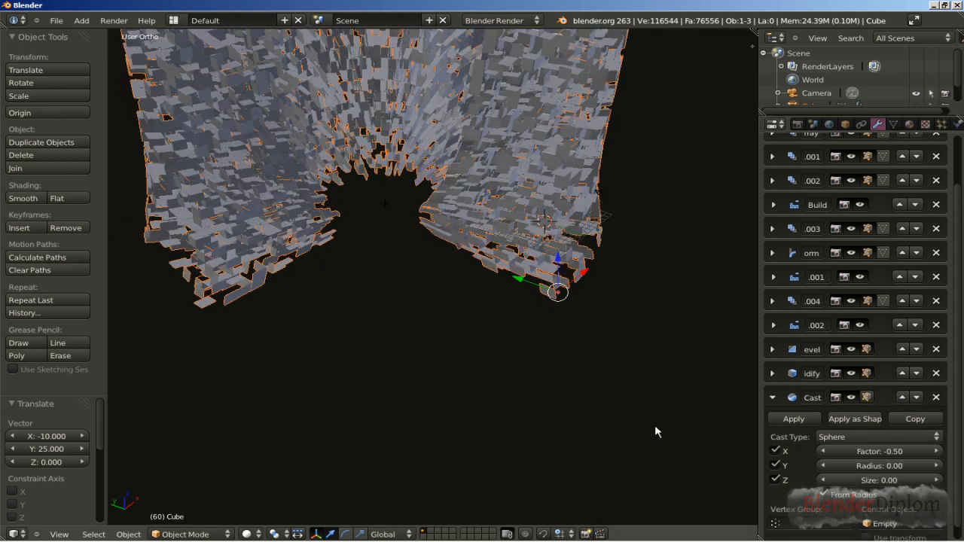
middle_click(457, 336)
middle_drag(455, 336, 389, 294)
shift+middle_drag(500, 229, 506, 373)
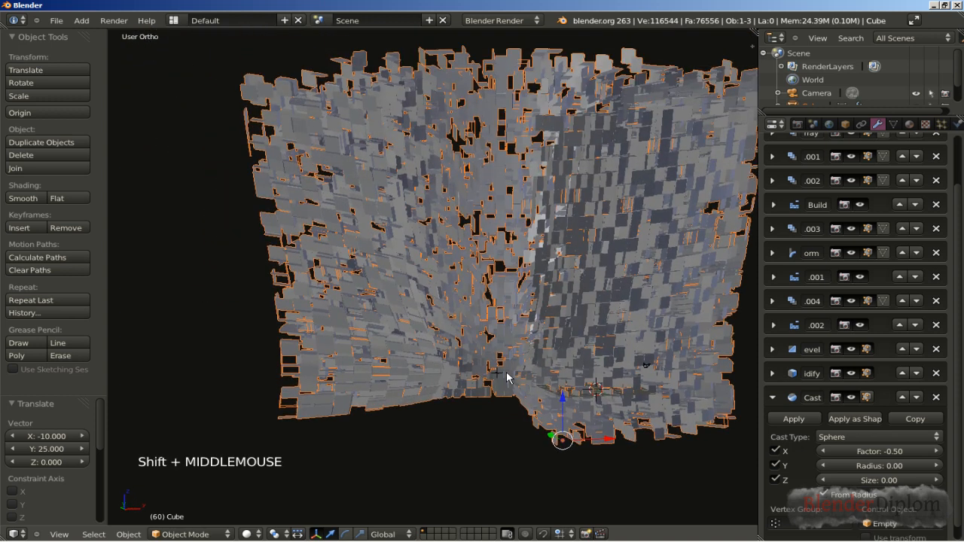
middle_drag(464, 261, 454, 355)
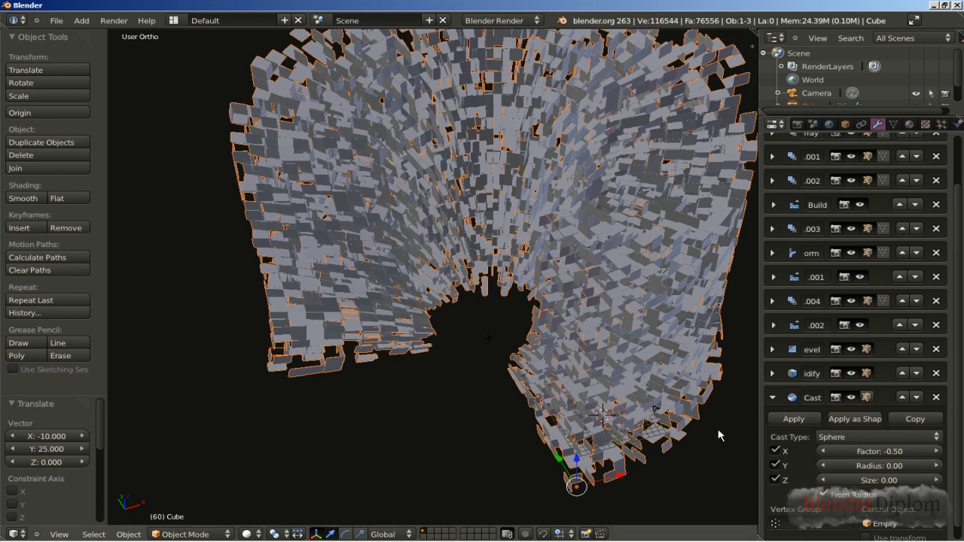
middle_drag(470, 411, 516, 409)
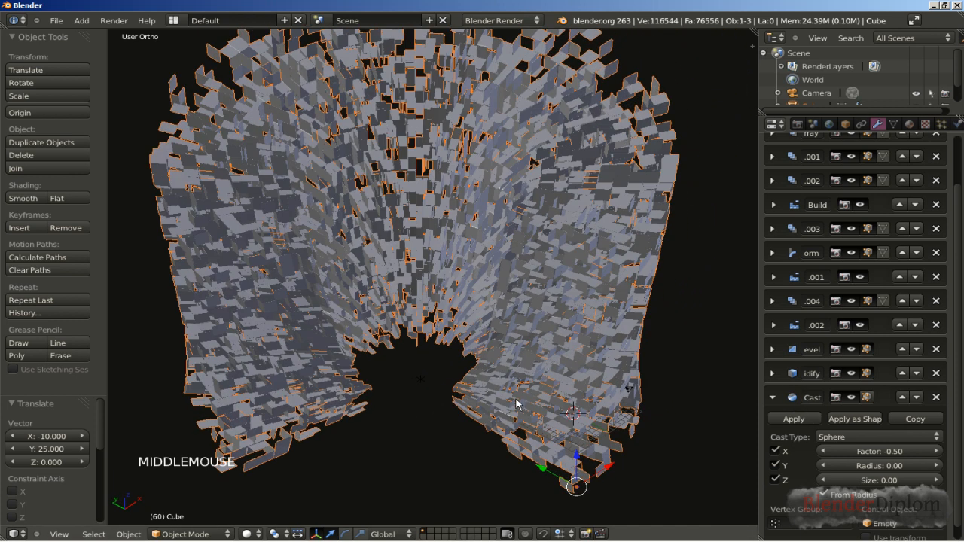
middle_drag(541, 310, 517, 303)
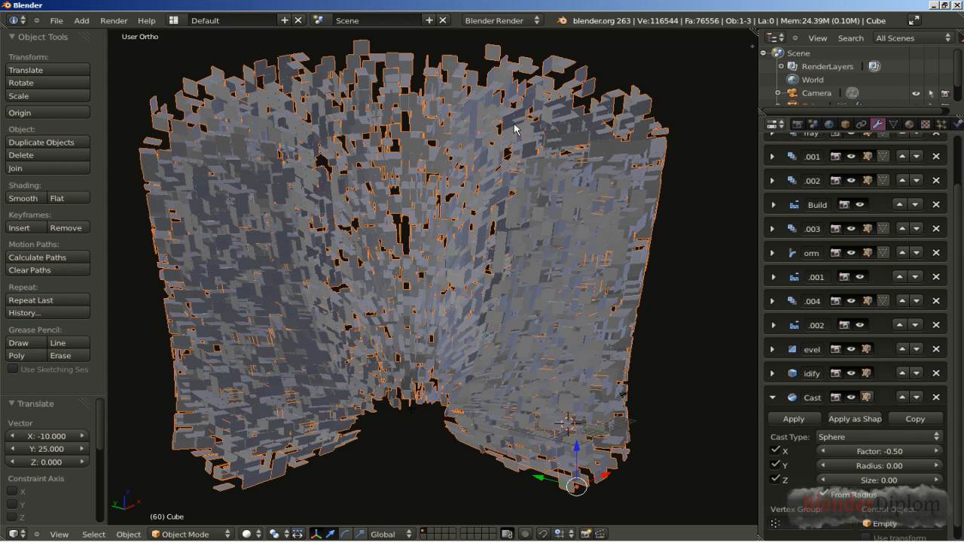
Step: Switch the render engine to Cycles Render
click(538, 22)
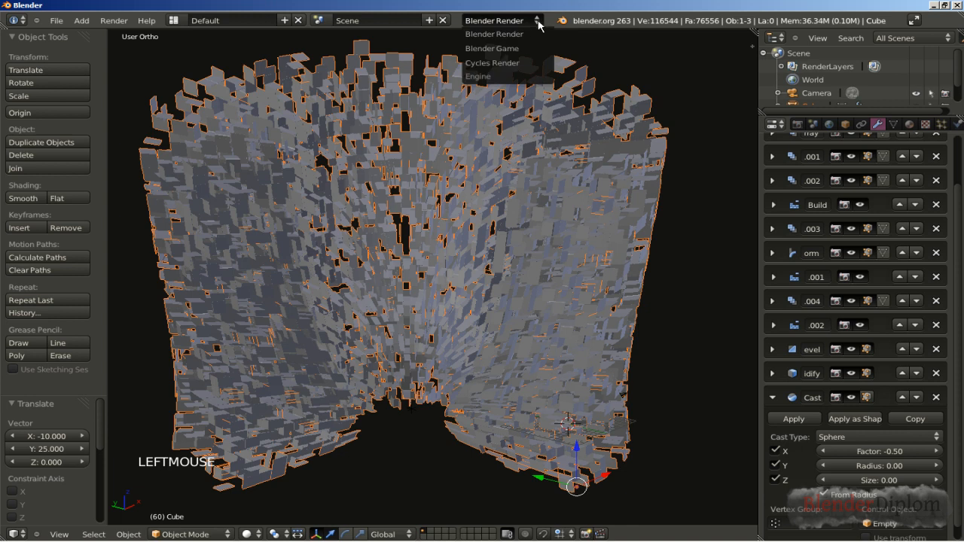
click(523, 65)
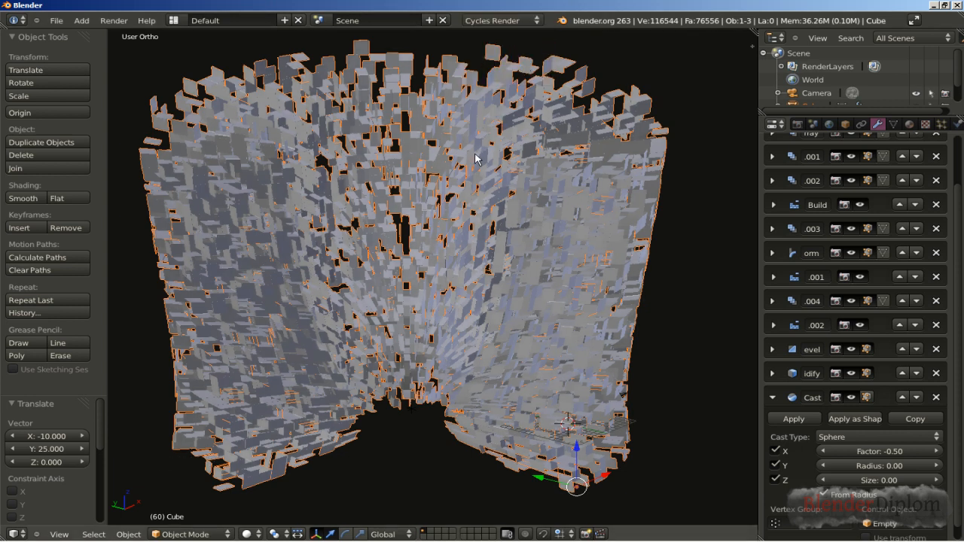
Step: Add a mesh plane at the scene origin and scale it uniformly by 58
key(KP_7)
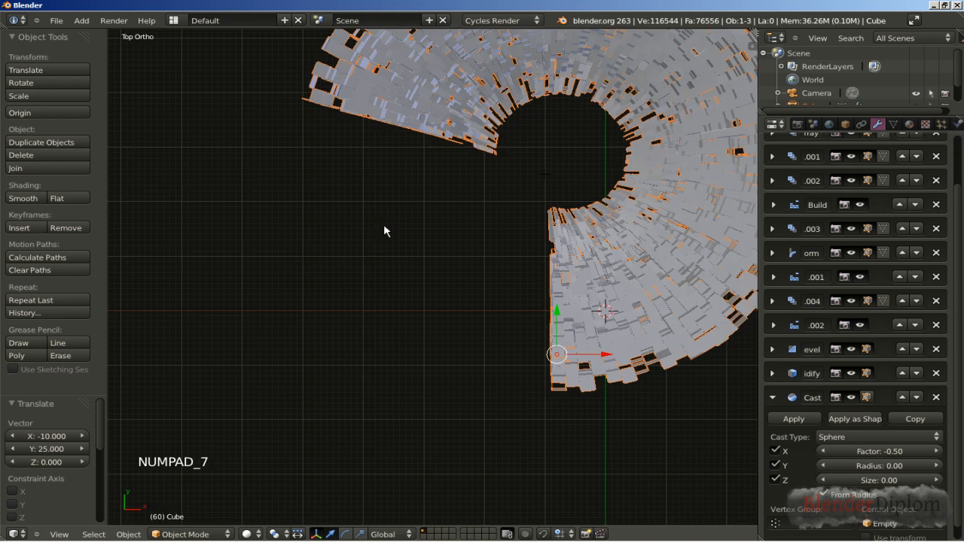
scroll(507, 215, down, 2)
shift+middle_drag(548, 203, 430, 290)
key(shift+a)
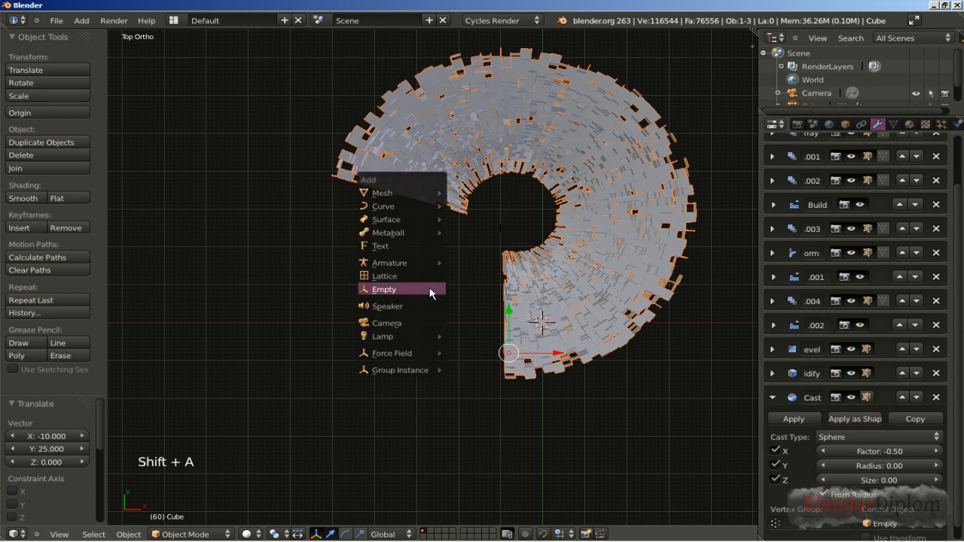
mouse_move(416, 197)
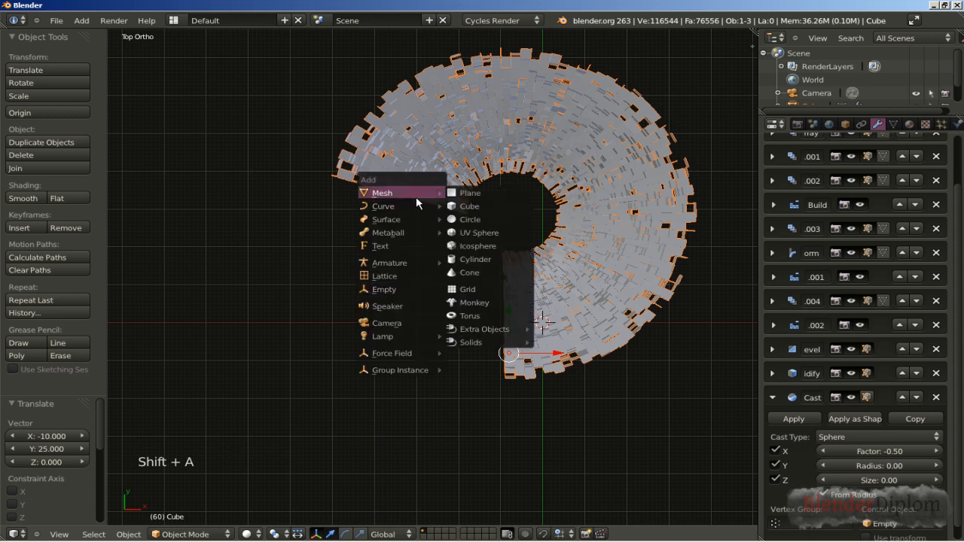
click(475, 199)
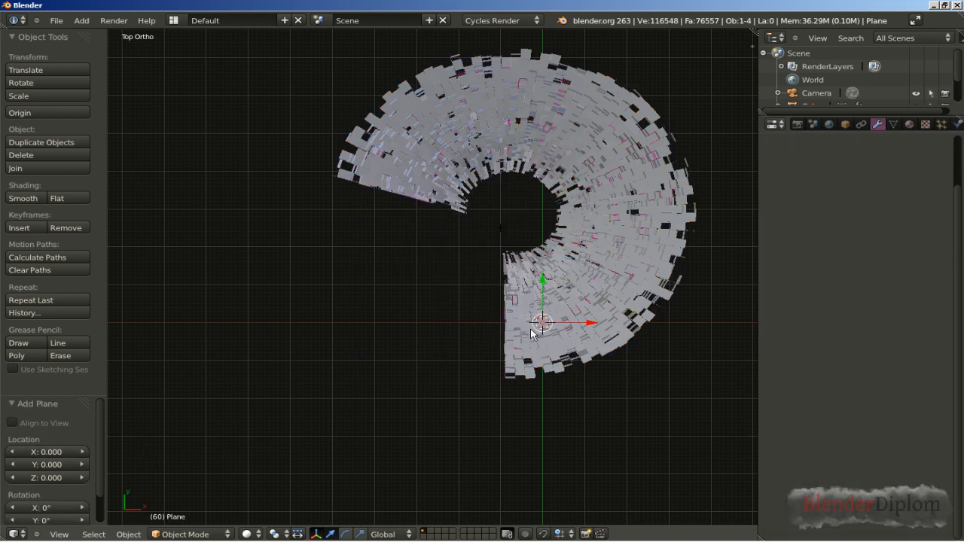
key(s)
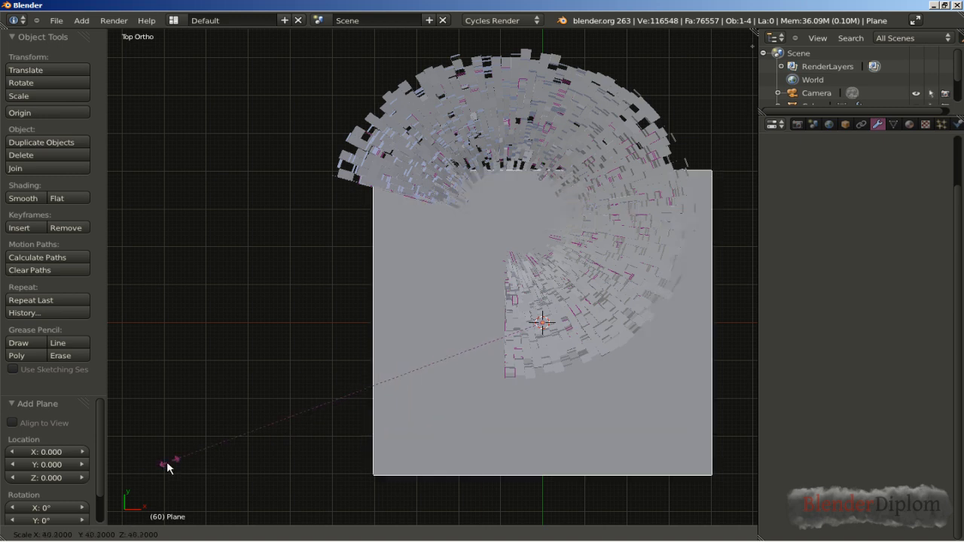
ctrl+click(9, 532)
Step: Move the plane 20 units along the Y axis so it covers the whole structure in top view
scroll(535, 326, down, 2)
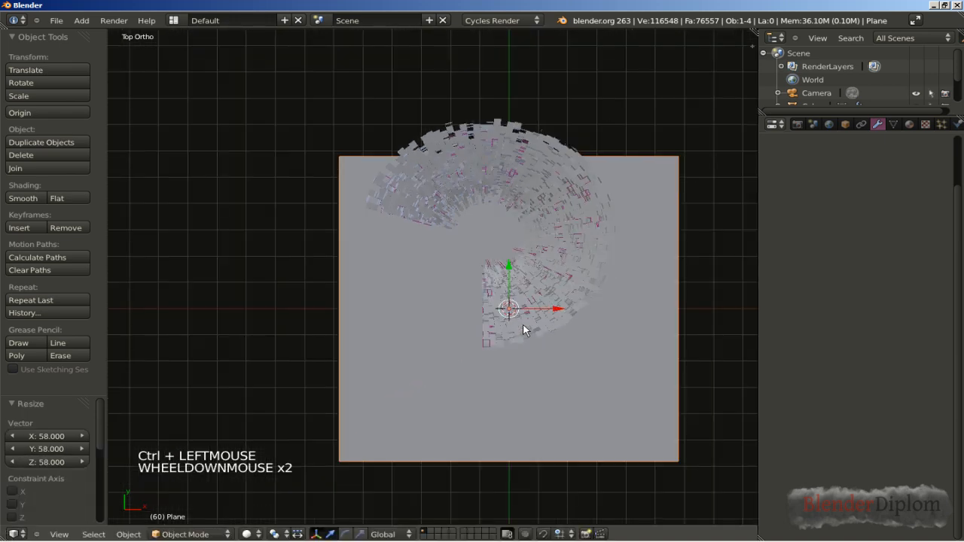
key(g)
key(y)
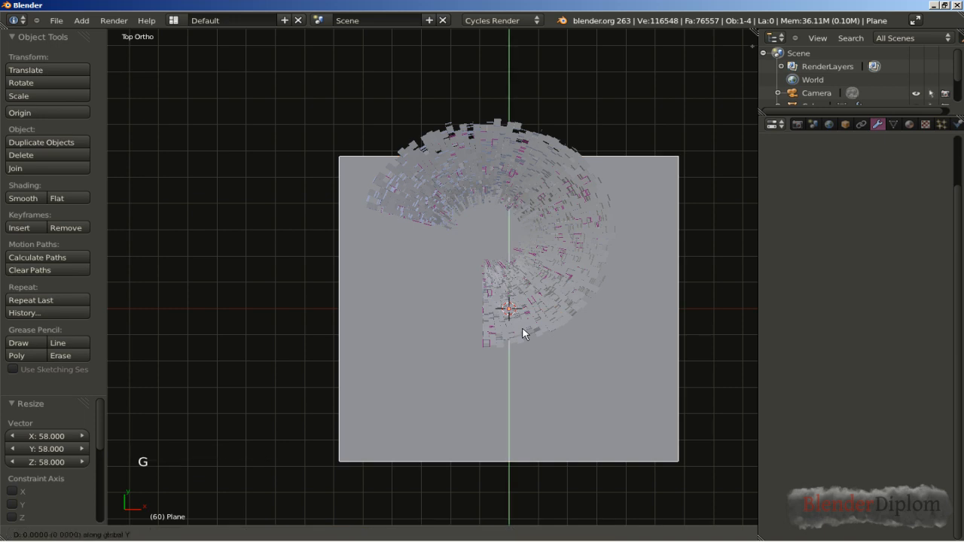
ctrl+click(528, 287)
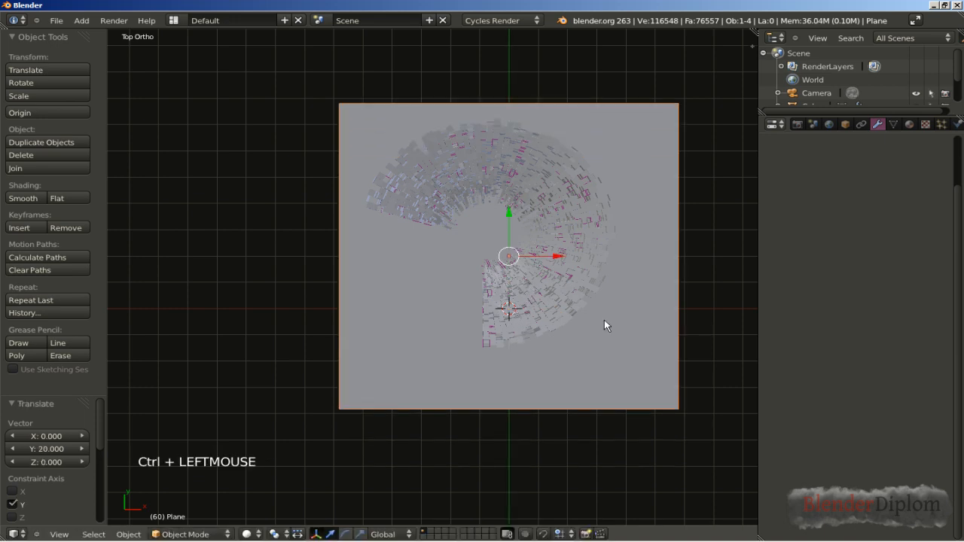
key(g)
key(x)
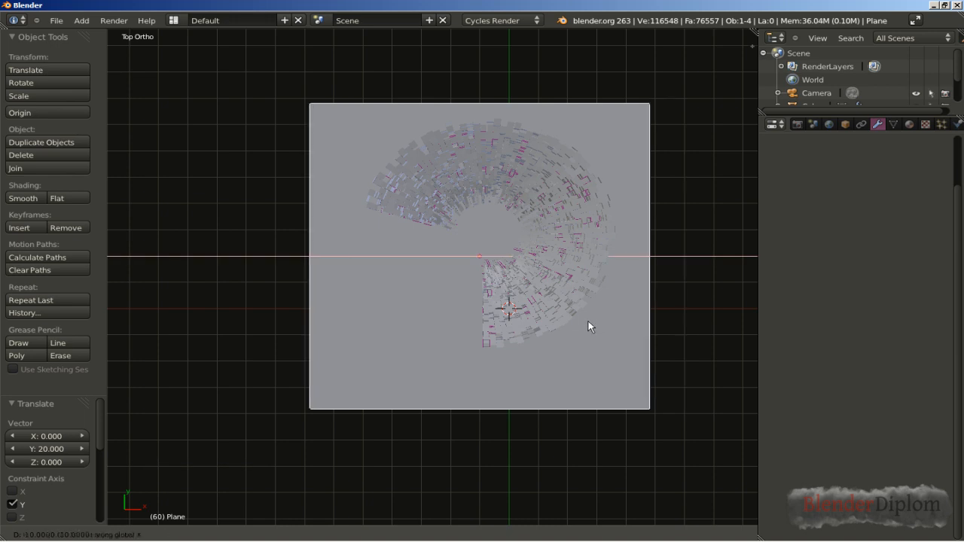
ctrl+click(592, 322)
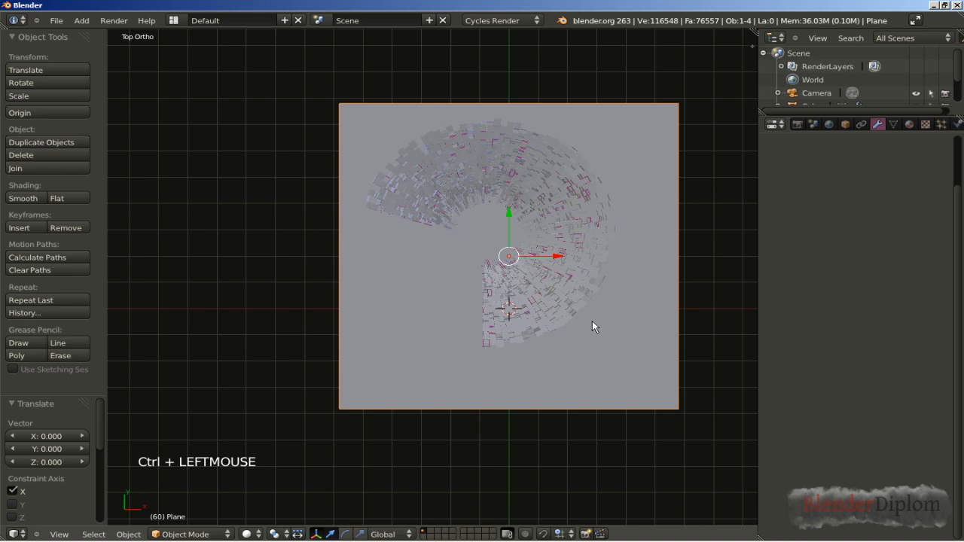
Step: Raise the plane 70 units along the Z axis so it sits above the block structure
key(KP_1)
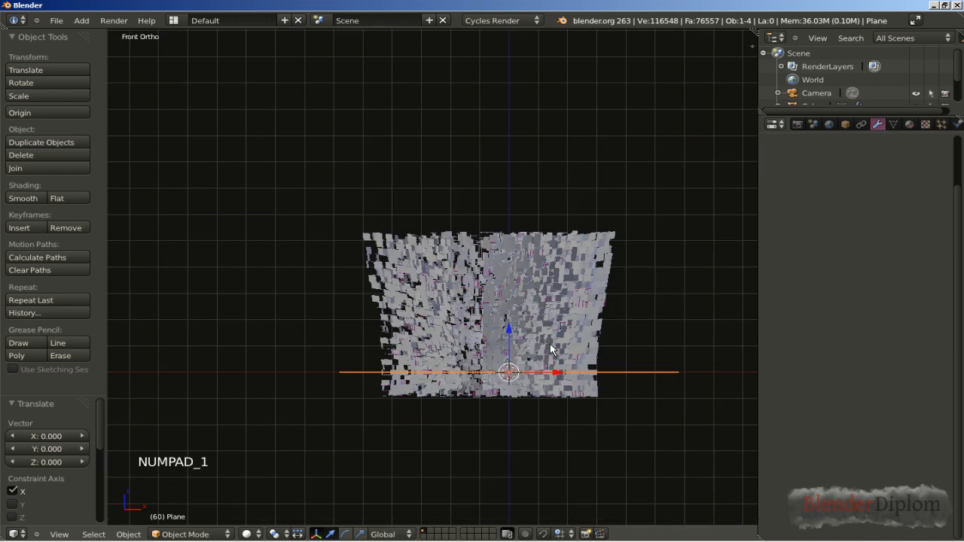
key(g)
key(z)
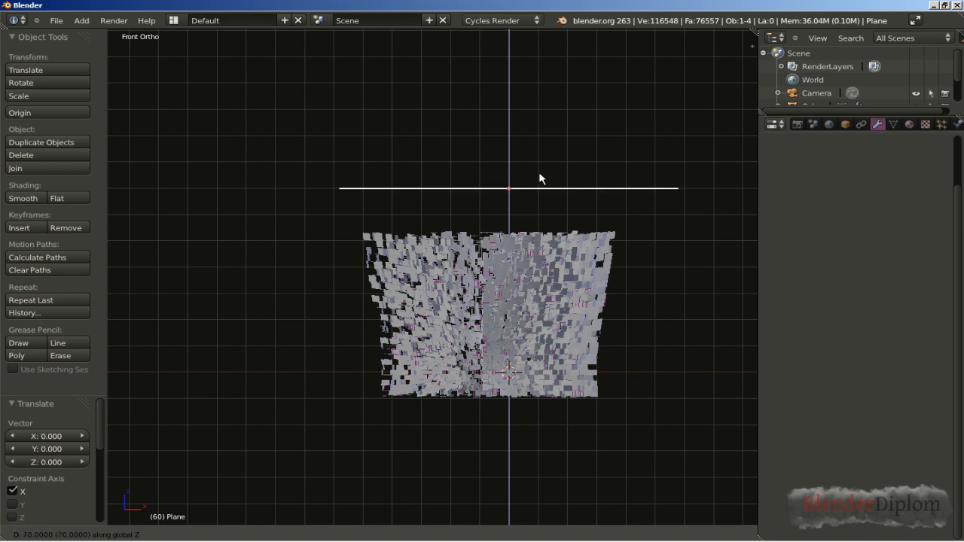
ctrl+click(539, 179)
Step: Turn off Camera ray visibility for the plane above the block structure
middle_drag(539, 181, 506, 238)
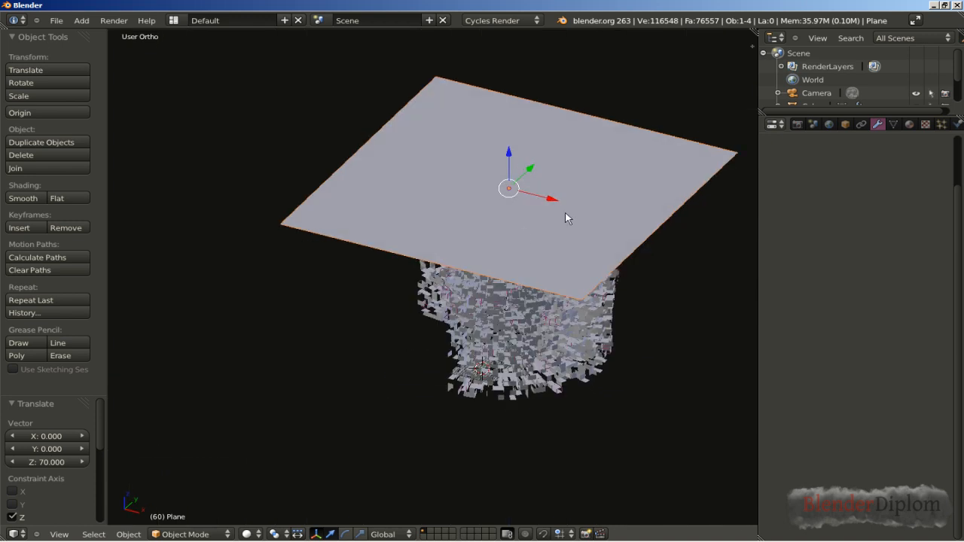
click(845, 127)
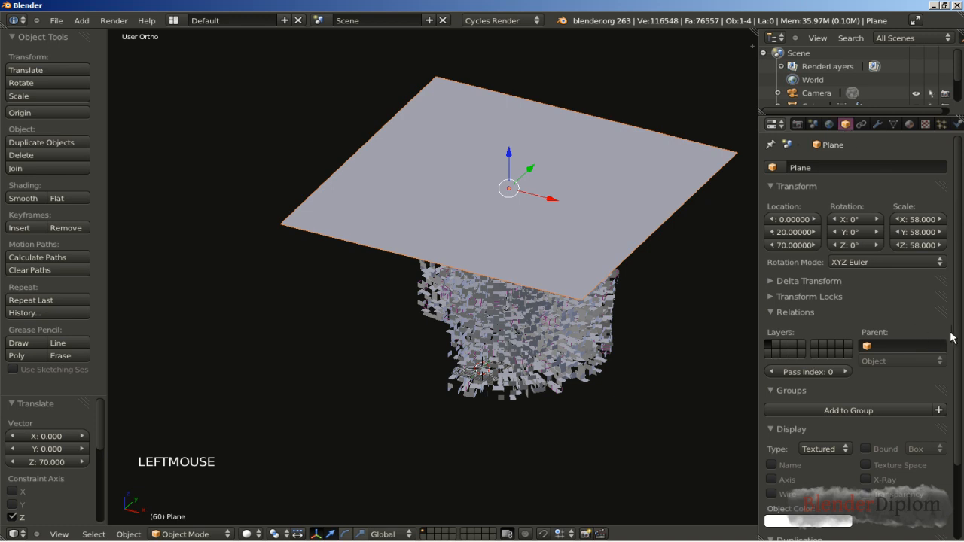
drag(958, 338, 957, 419)
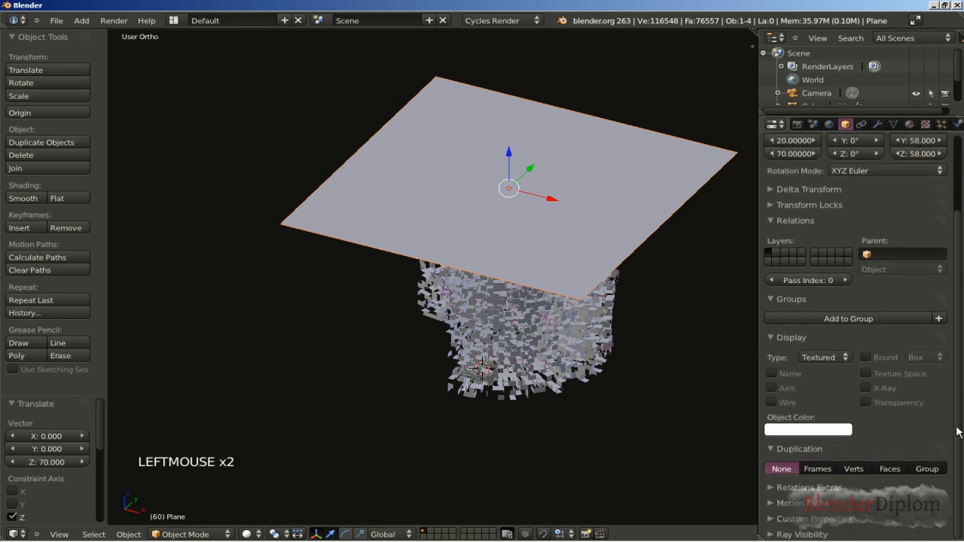
click(775, 536)
scroll(804, 536, down, 2)
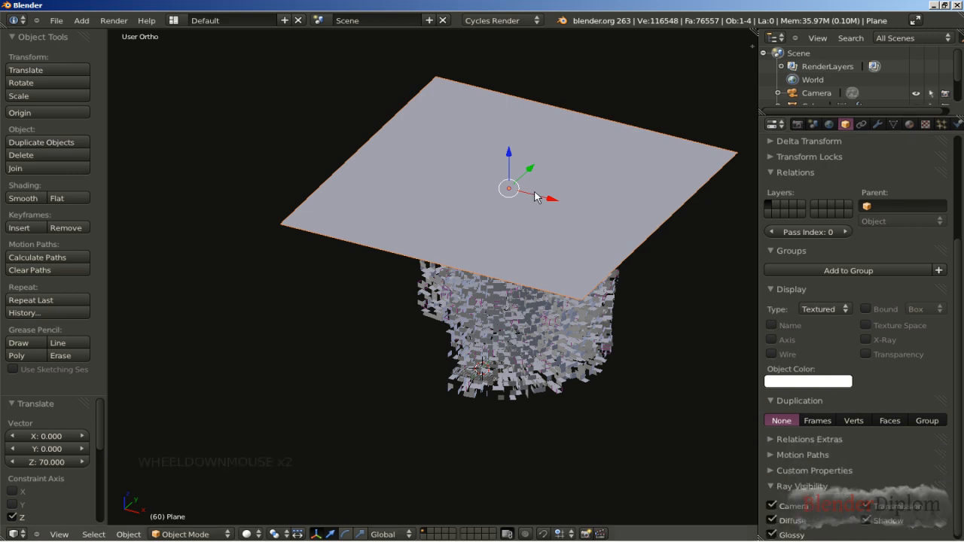
click(773, 506)
Step: Select the camera and set its location to X -7, Y -30 and Z -1
middle_drag(556, 366, 526, 392)
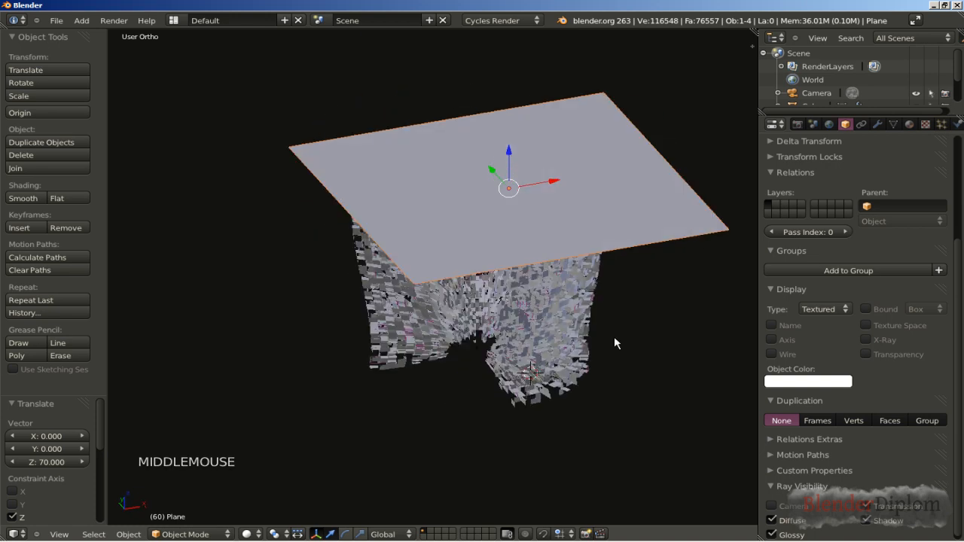
click(822, 95)
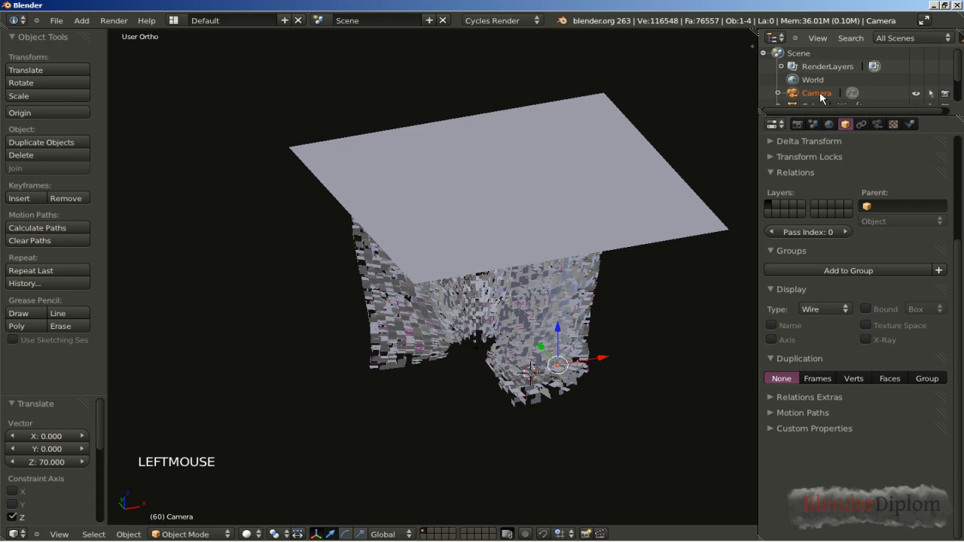
drag(962, 265, 962, 166)
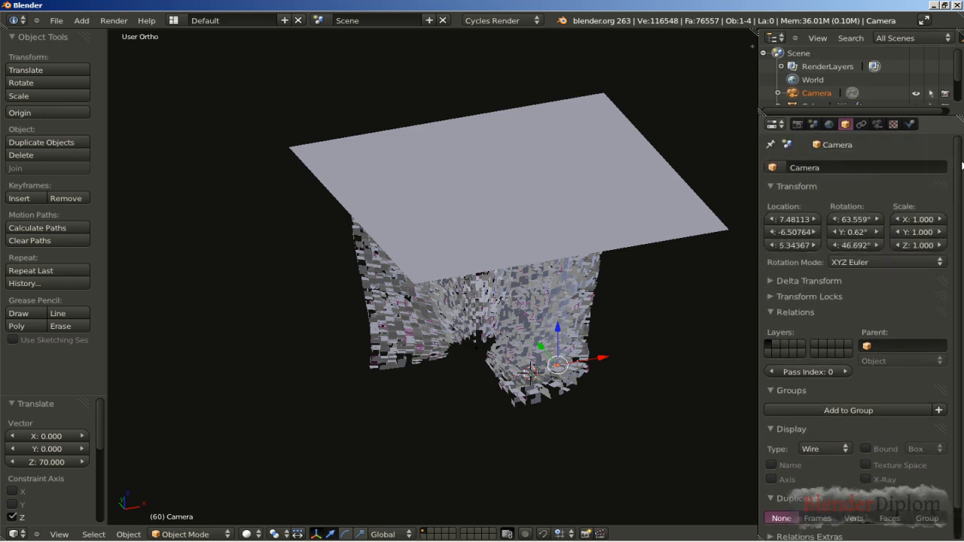
click(790, 220)
text(-7)
key(Return)
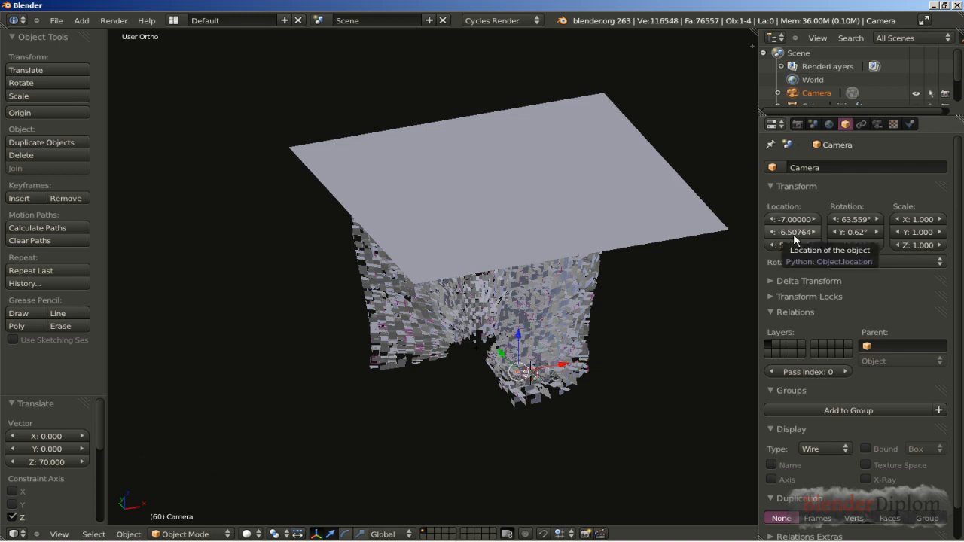
click(794, 234)
text(-30)
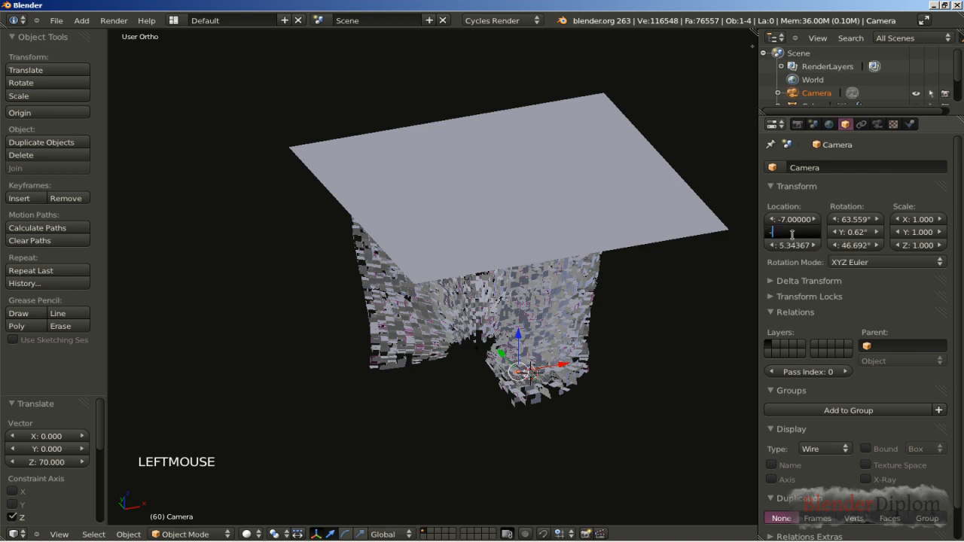
key(Return)
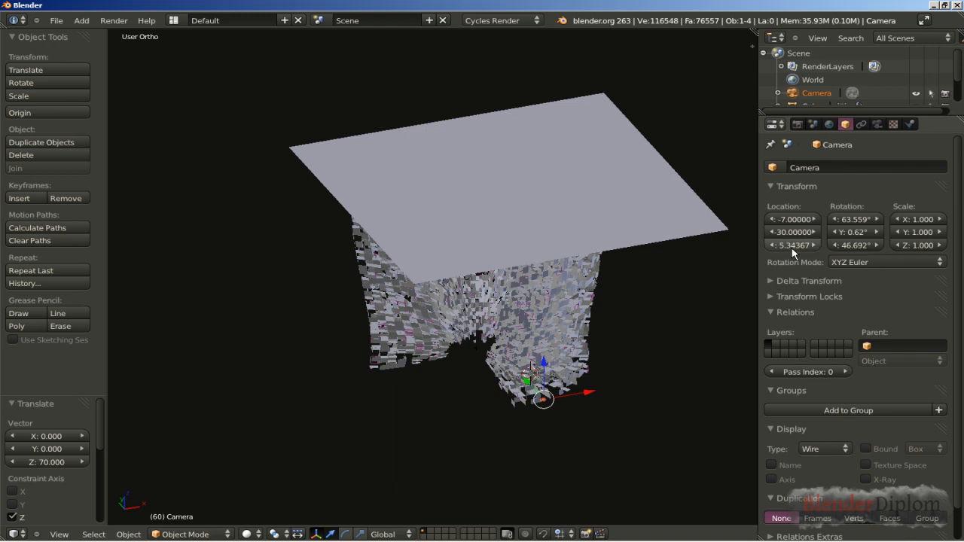
click(792, 246)
key(BackSpace)
text(-1)
key(Return)
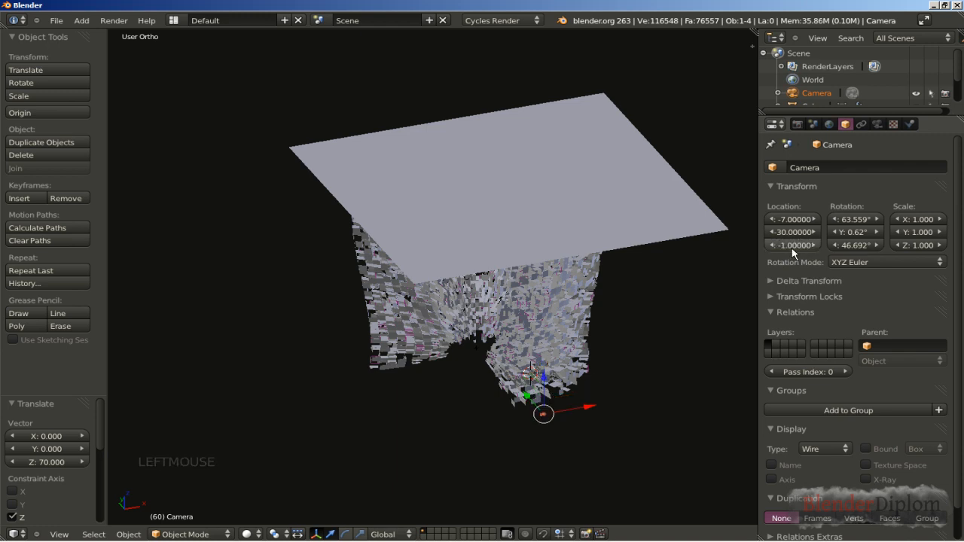
Step: Set the camera's rotation to X 104°, Y 12° and Z -10°
click(849, 221)
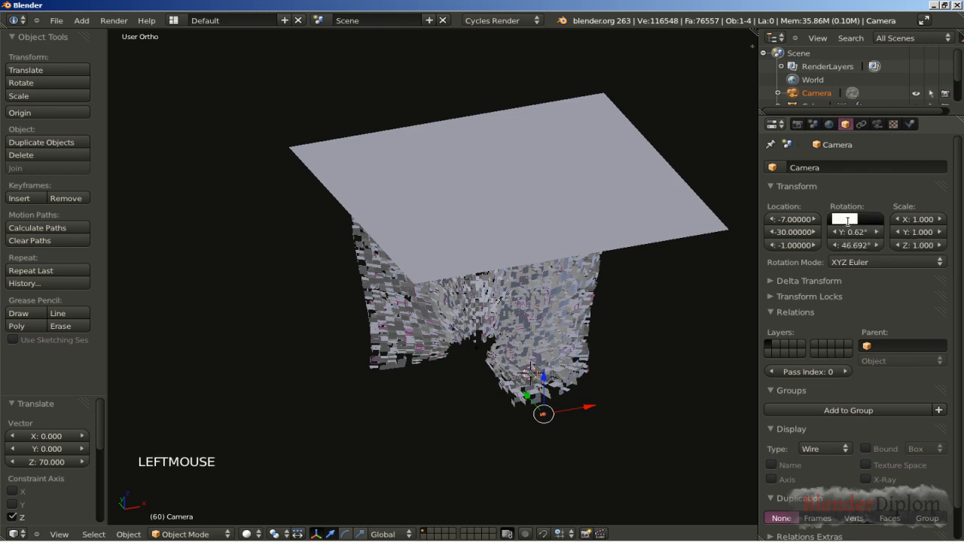
text(104)
key(Return)
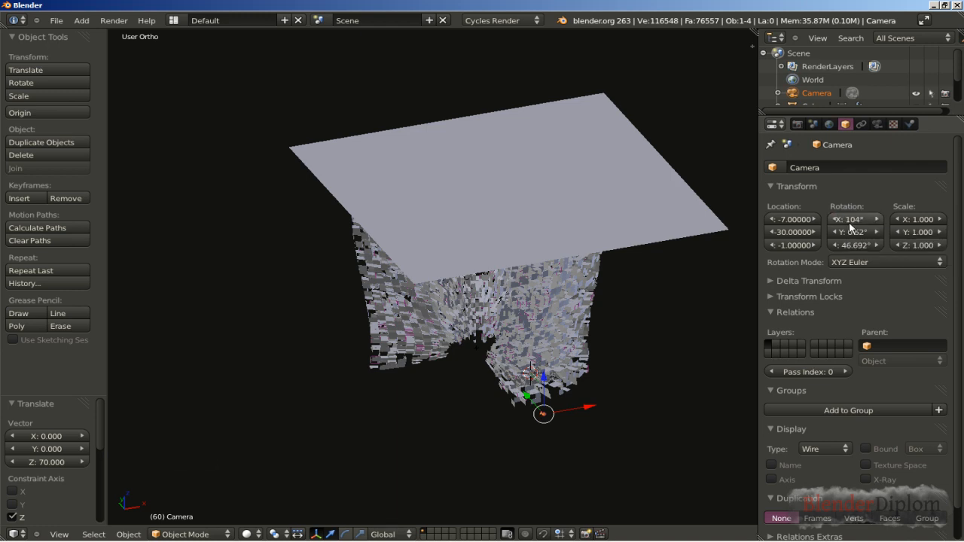
click(853, 232)
text(12)
key(Return)
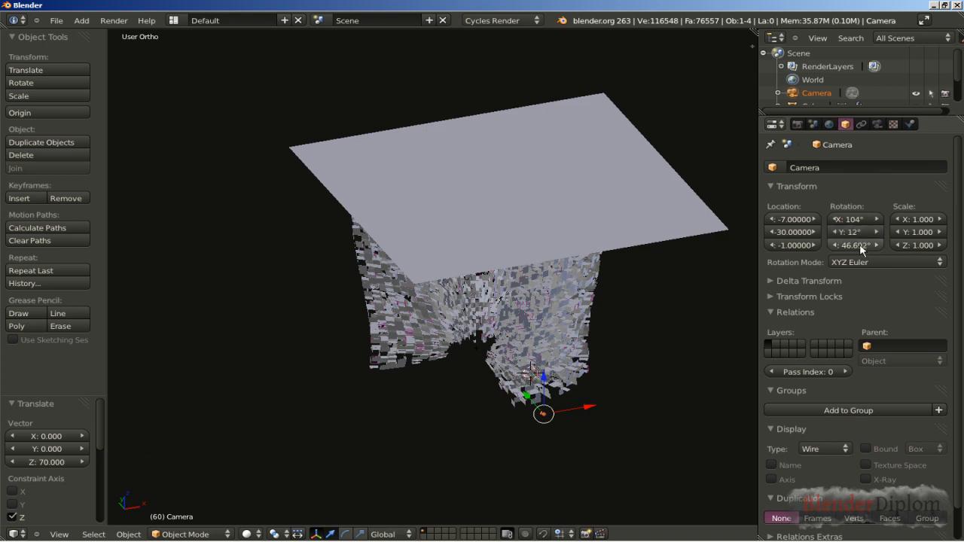
click(857, 246)
text(-10)
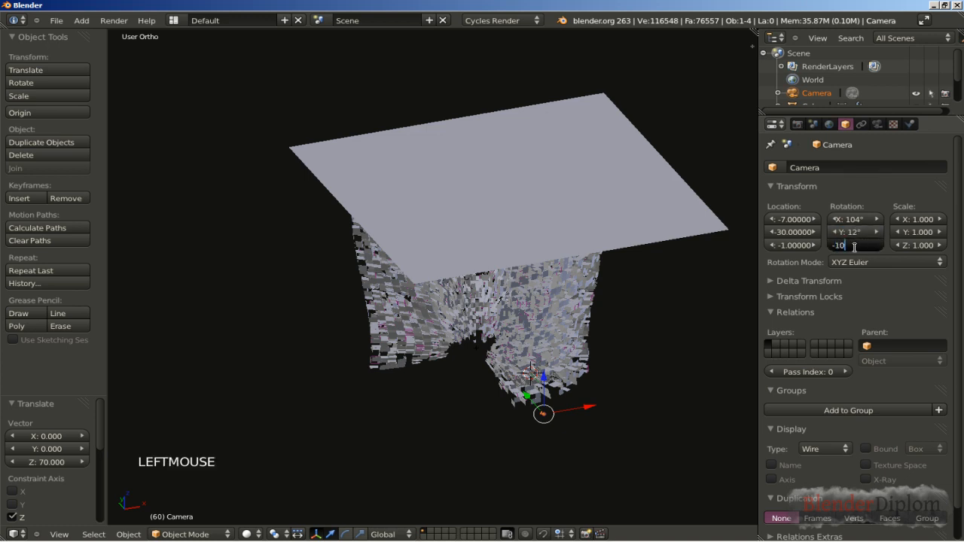
key(Return)
Step: Set the camera lens focal length to 20 mm
middle_drag(458, 384, 504, 387)
shift+middle_drag(421, 430, 254, 357)
scroll(434, 350, up, 4)
scroll(434, 350, up, 1)
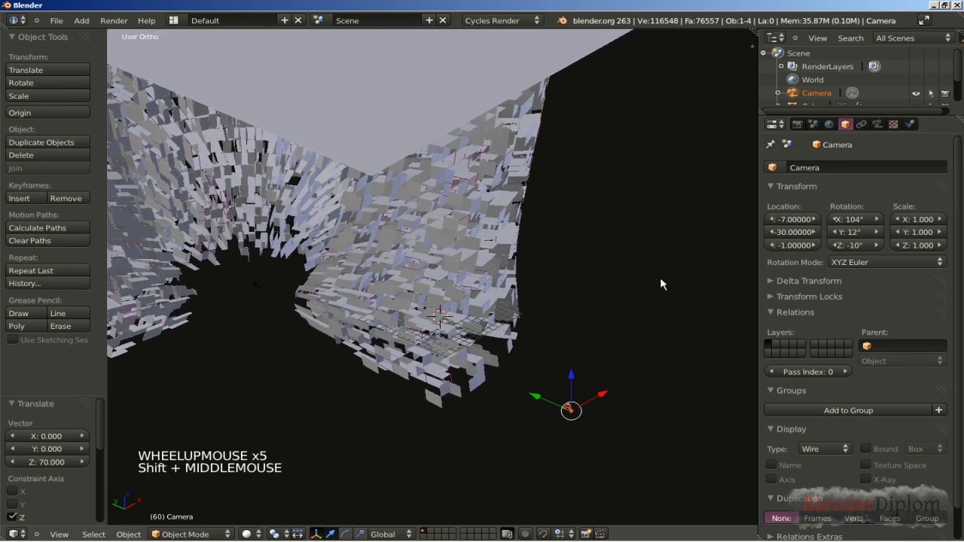
click(878, 125)
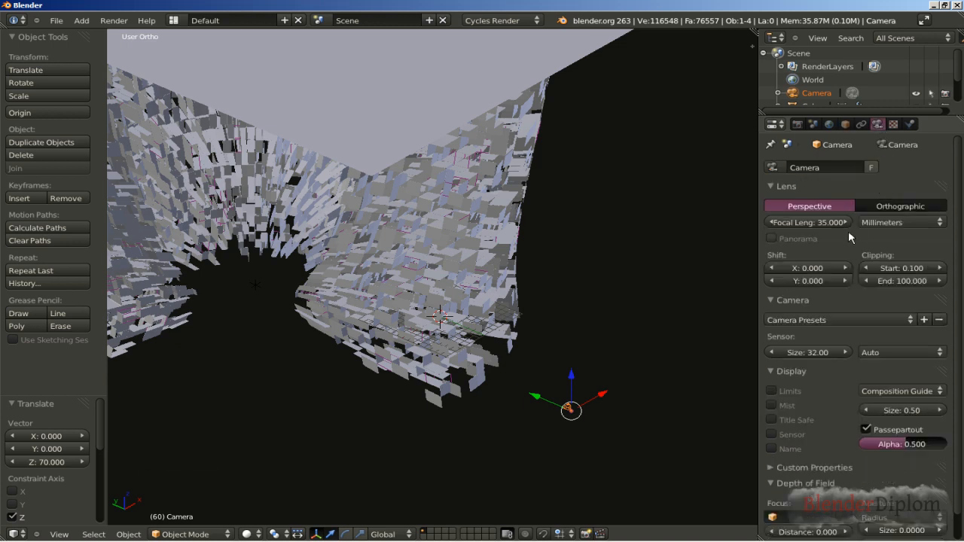
click(813, 223)
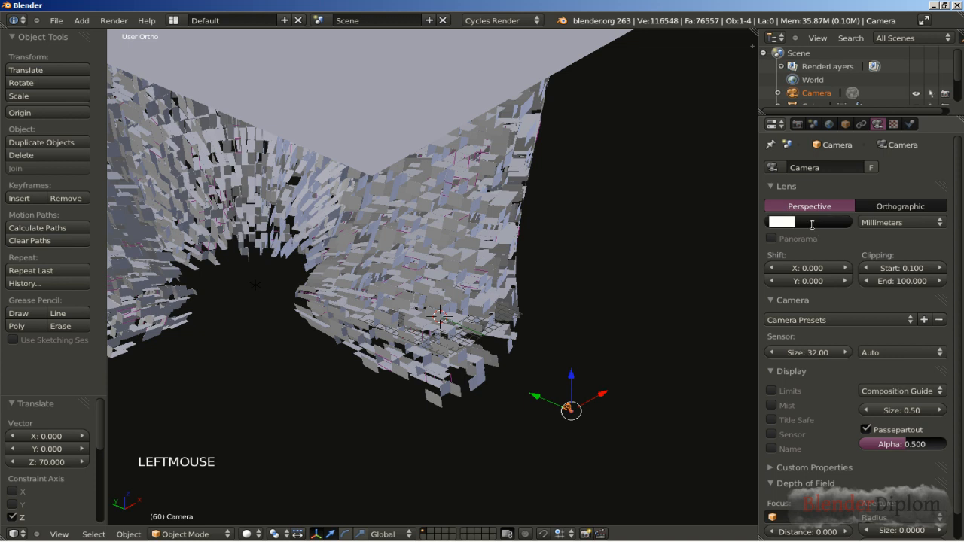
text(20)
key(Return)
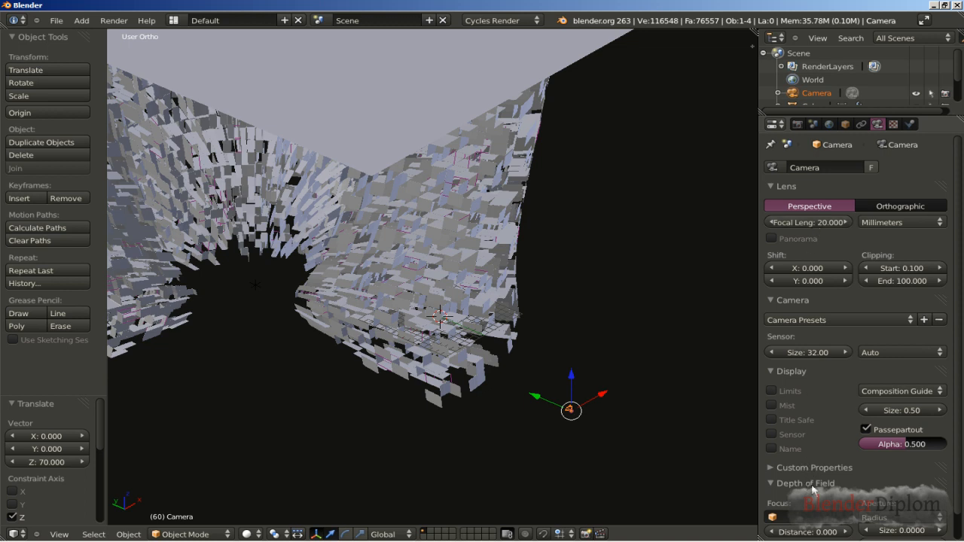
Step: Turn on the camera's Limits display to draw its clipping range and focus point
drag(960, 468, 961, 501)
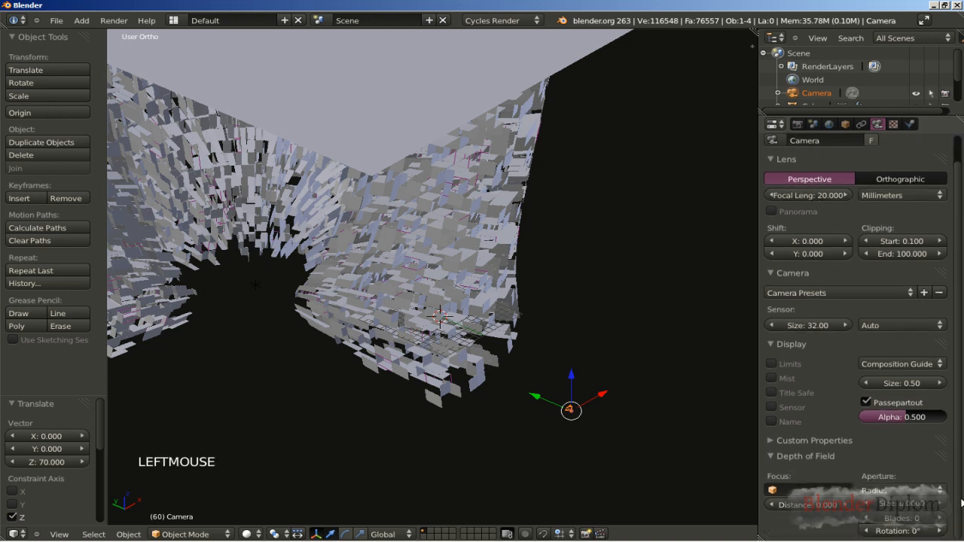
click(803, 510)
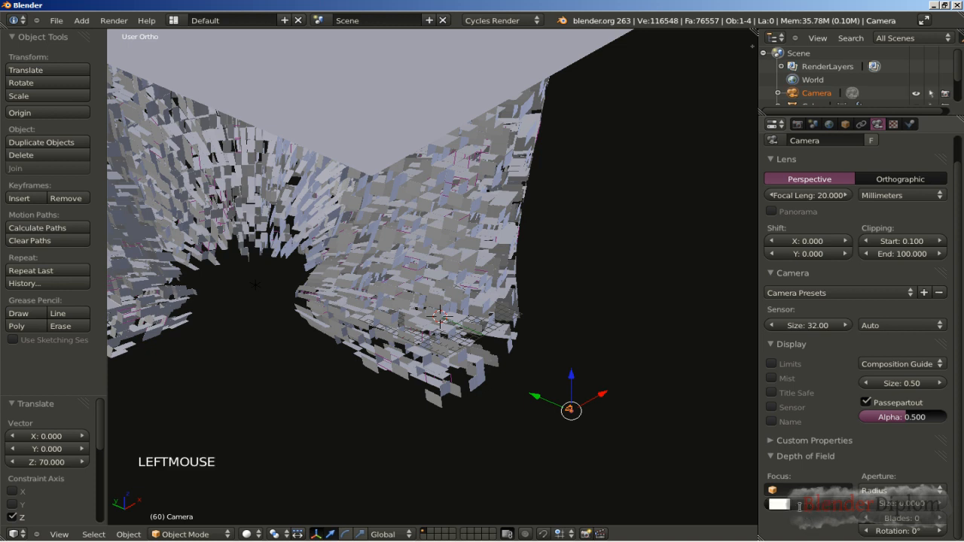
click(773, 365)
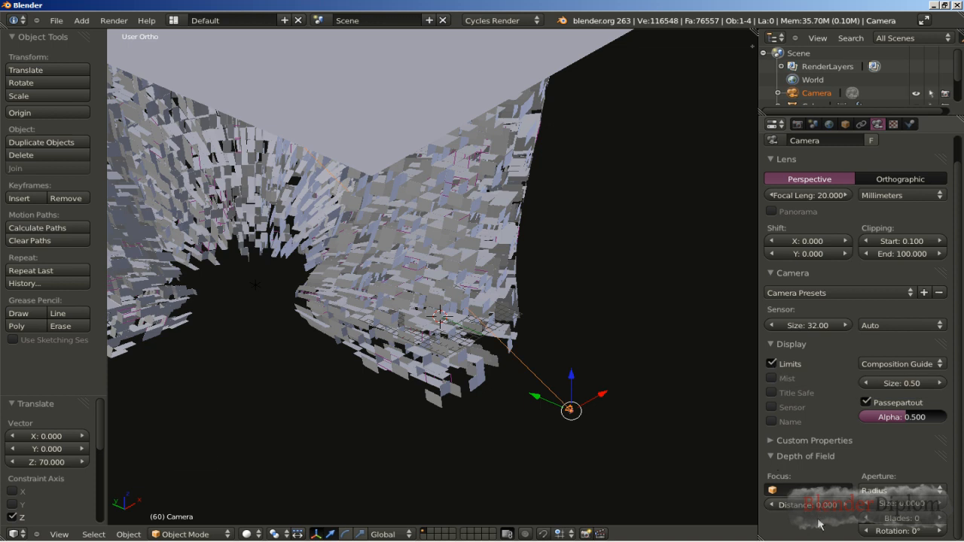
Step: Set the camera's depth of field distance to 29
drag(807, 512, 842, 514)
middle_drag(630, 482, 410, 355)
scroll(409, 355, up, 3)
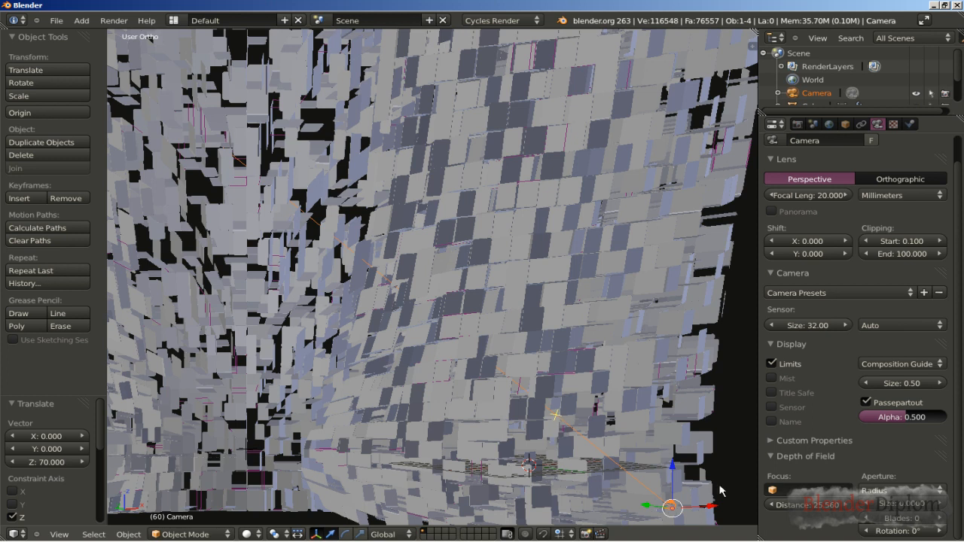
click(807, 505)
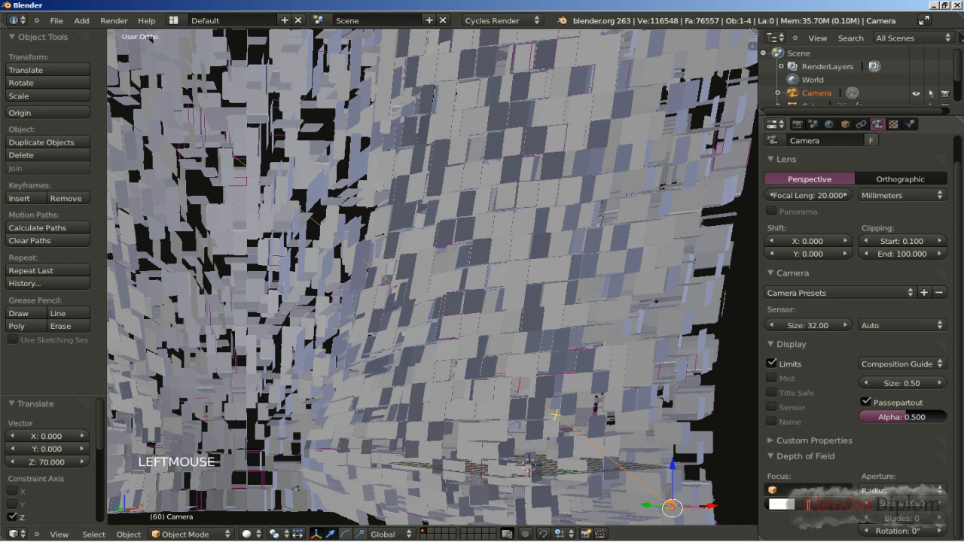
text(29)
key(Return)
Step: Set the camera's aperture size to 0.22 and increase its number of aperture blades
middle_drag(628, 503, 516, 485)
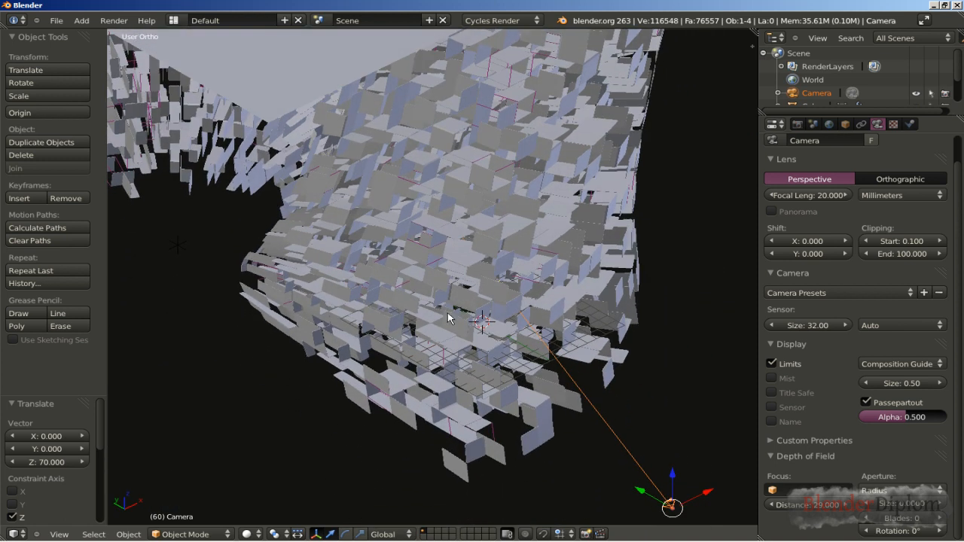
scroll(437, 305, down, 3)
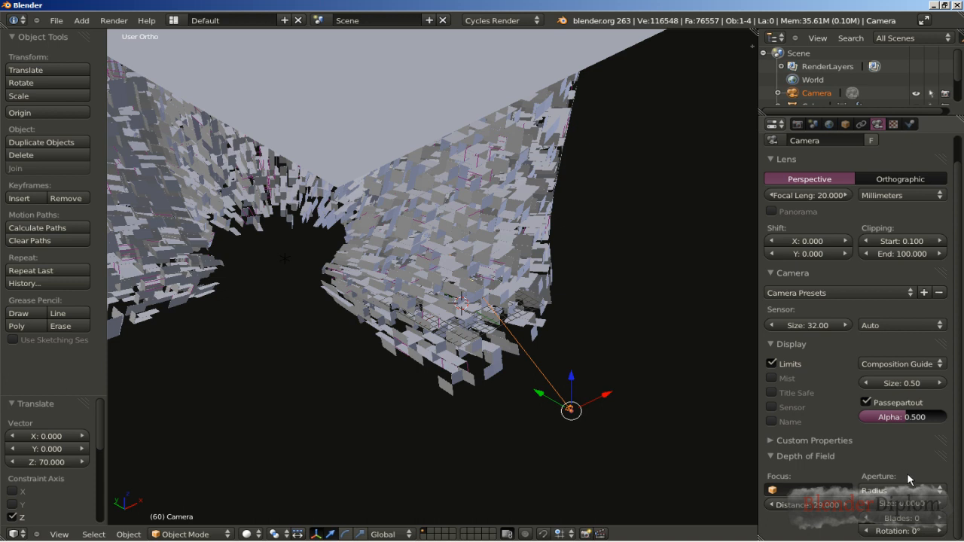
click(911, 507)
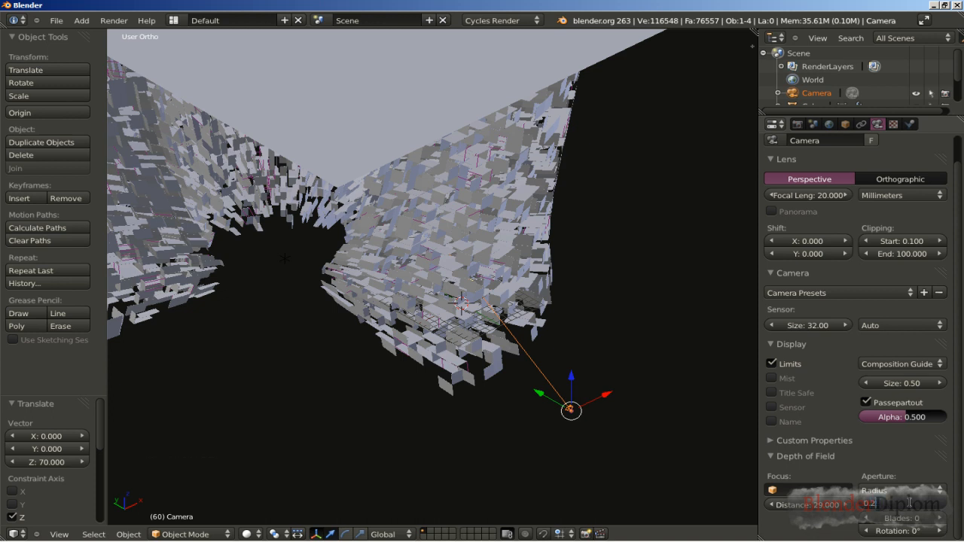
text(0.2)
key(Return)
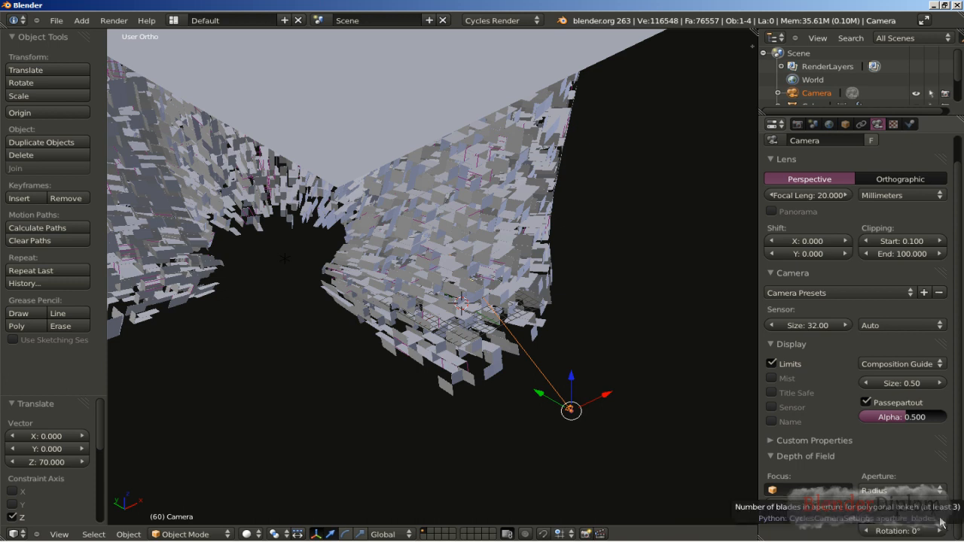
click(940, 519)
click(940, 519)
click(941, 519)
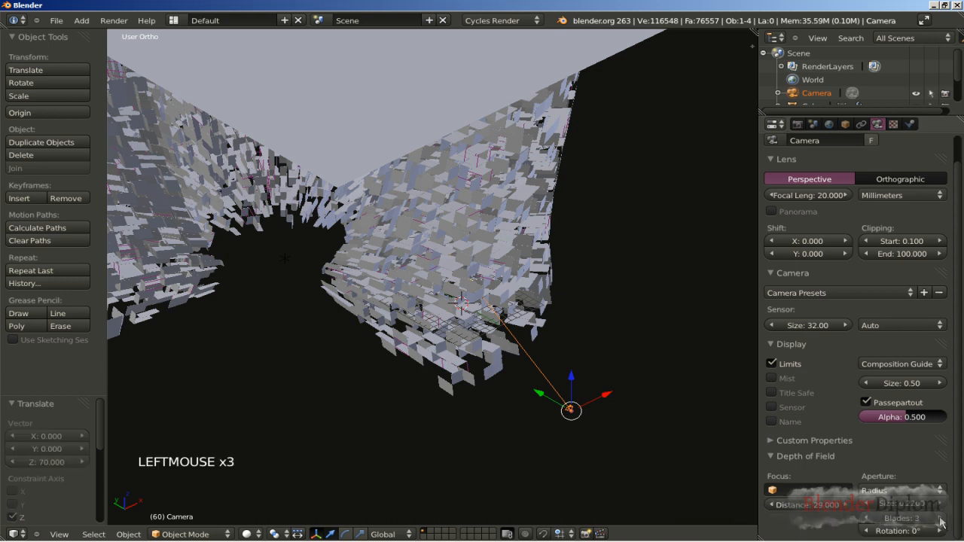
click(941, 519)
Step: Select the block structure and enter Edit Mode on its original base cube
scroll(836, 425, up, 1)
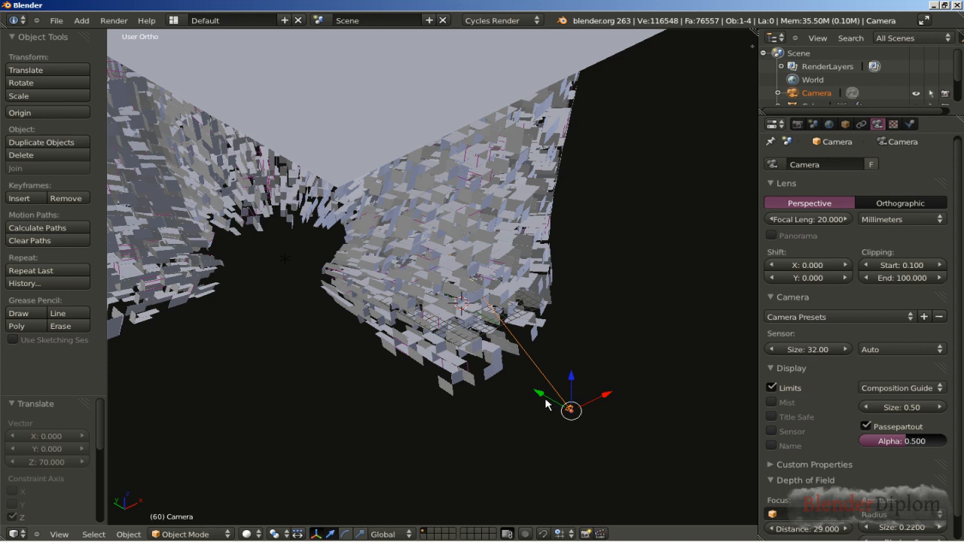
right_click(426, 353)
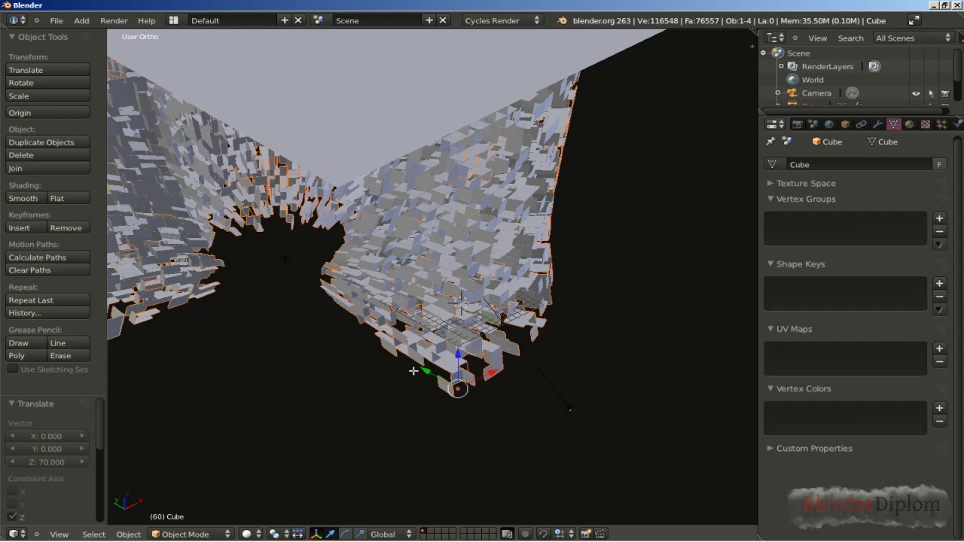
key(Tab)
middle_click(413, 412)
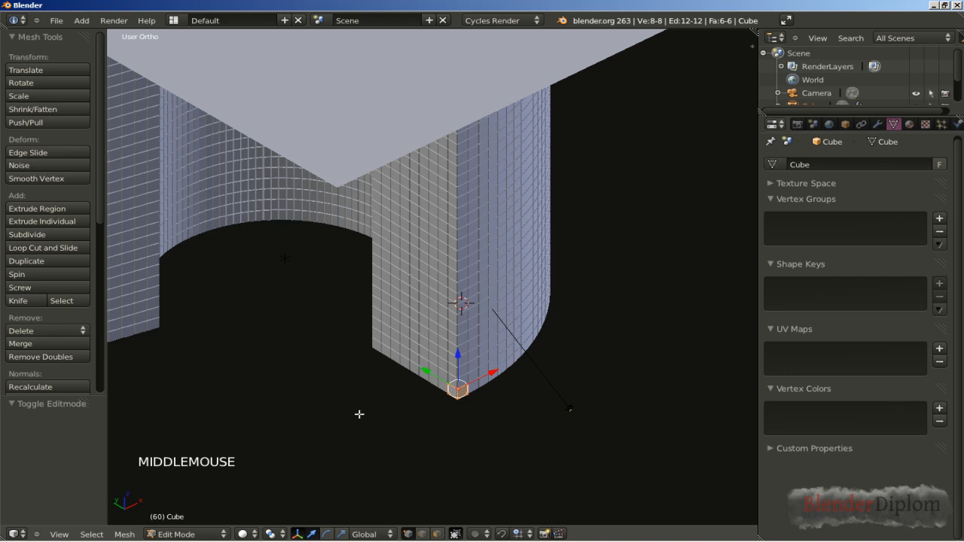
middle_drag(405, 397, 370, 399)
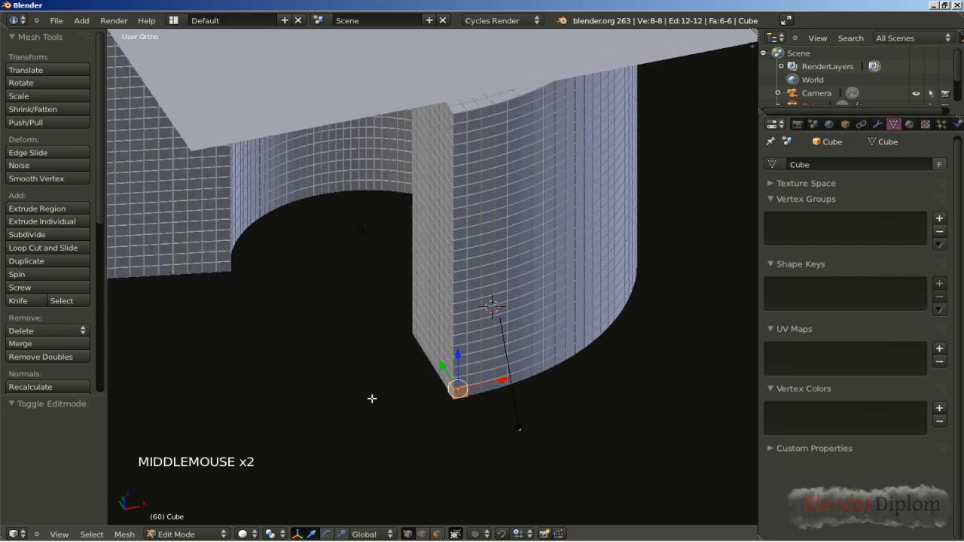
shift+middle_drag(329, 442, 368, 410)
scroll(370, 398, up, 3)
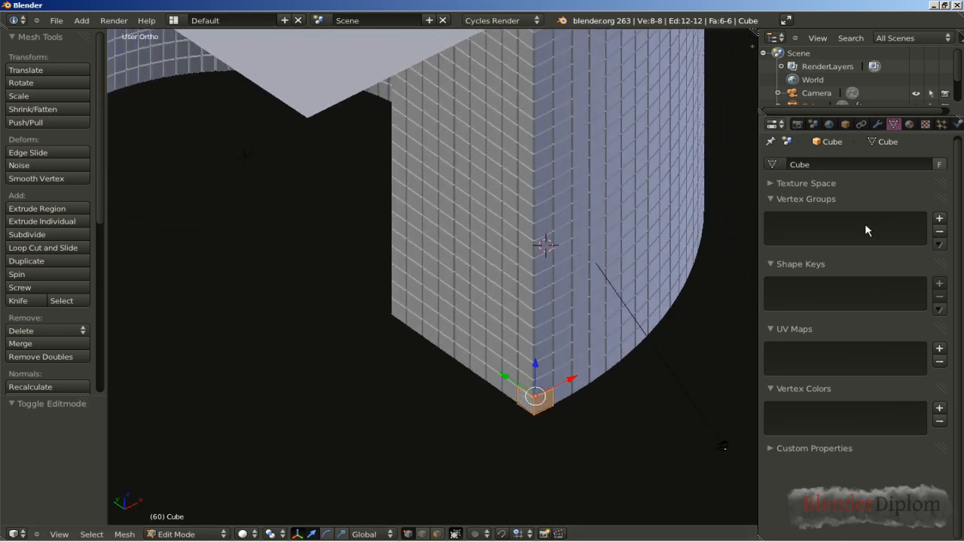
Step: Create a new material on the base cube and set its diffuse color to orange
click(908, 126)
click(824, 229)
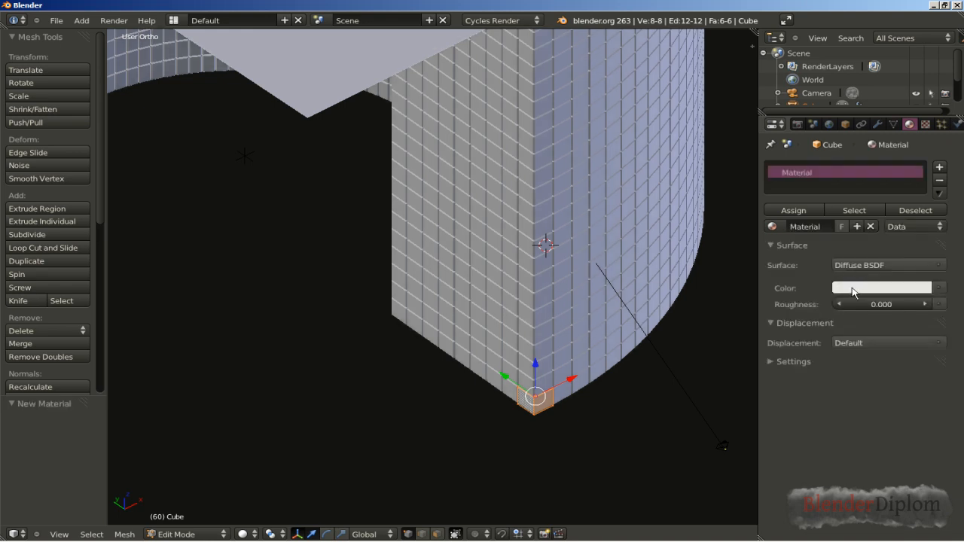
click(855, 288)
click(863, 196)
drag(861, 201, 857, 215)
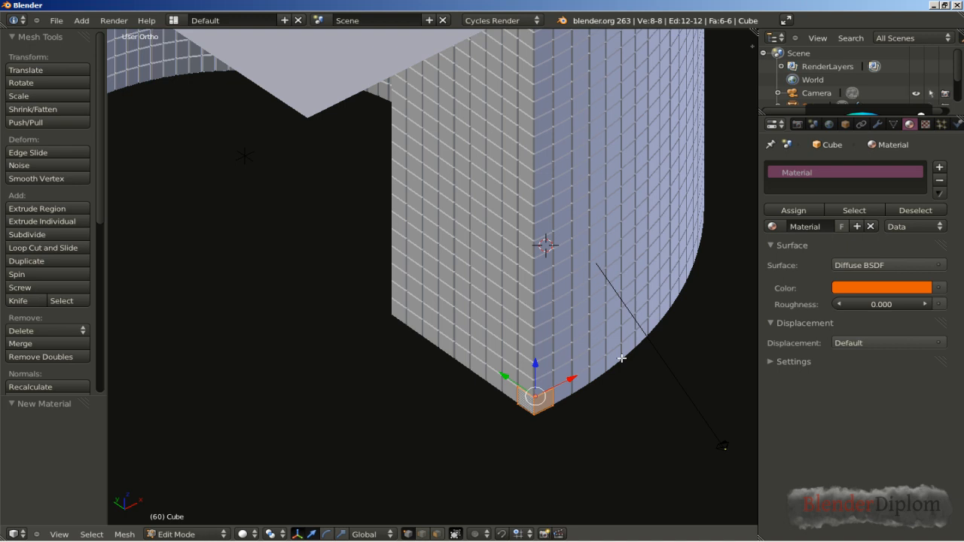
Step: Add a second material with the default white diffuse color, assign it to one side face of the base cube, and leave Edit Mode
key(ctrl+Tab)
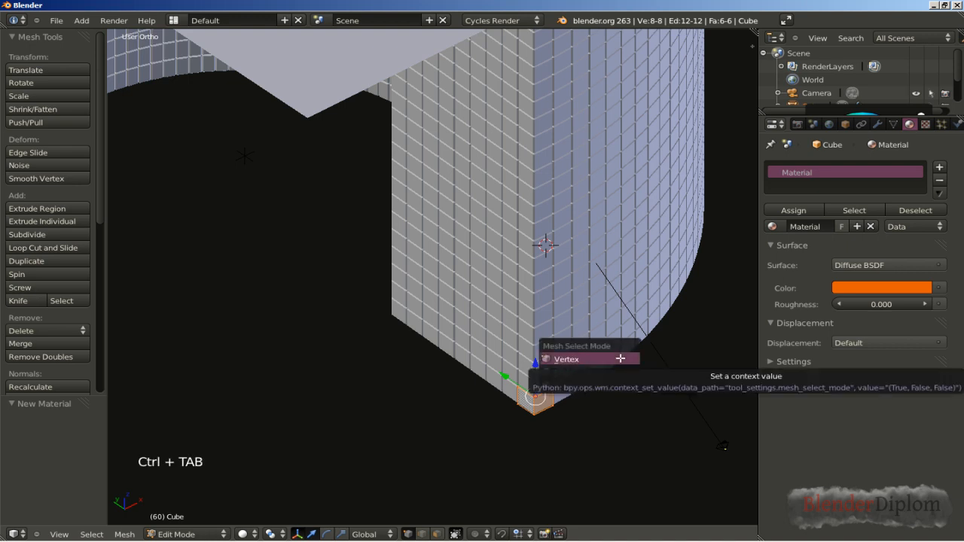
click(605, 386)
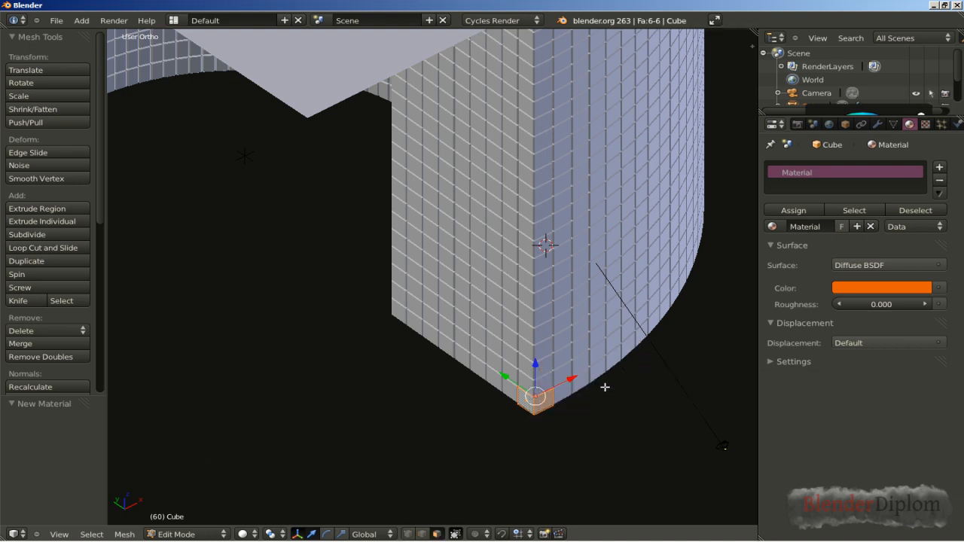
right_click(542, 401)
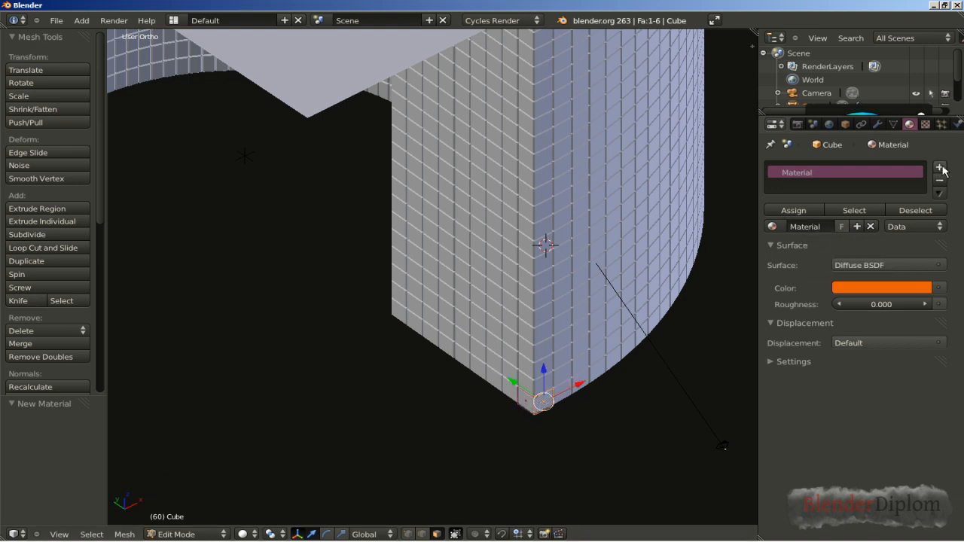
click(941, 167)
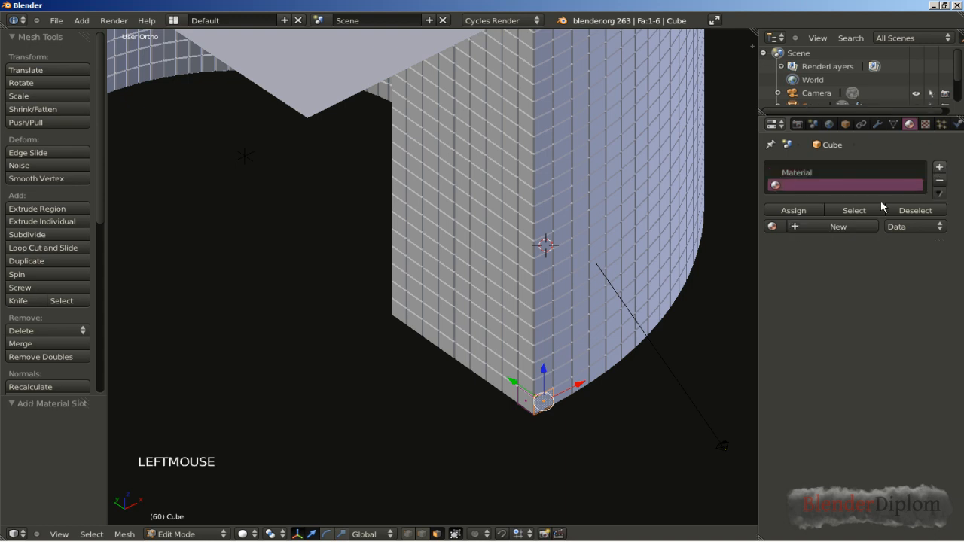
click(835, 226)
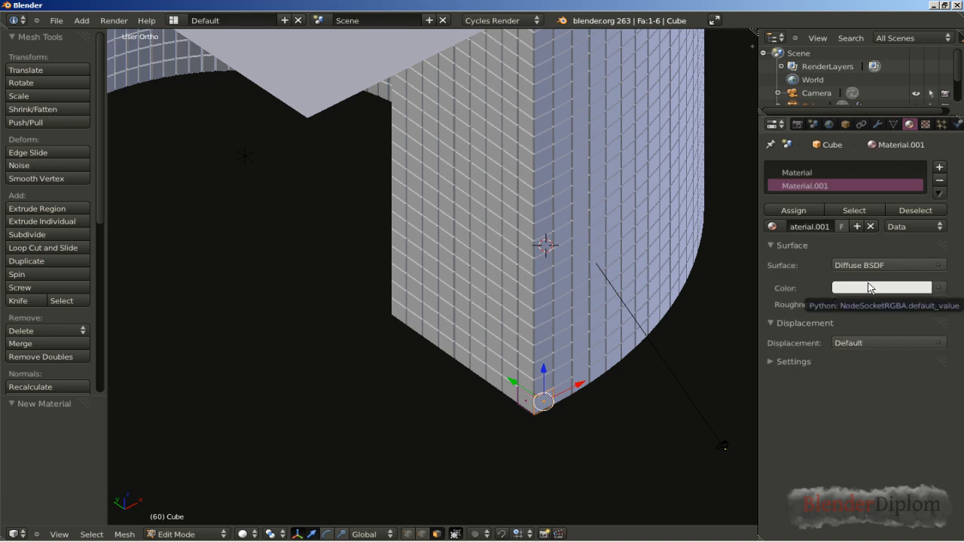
click(809, 214)
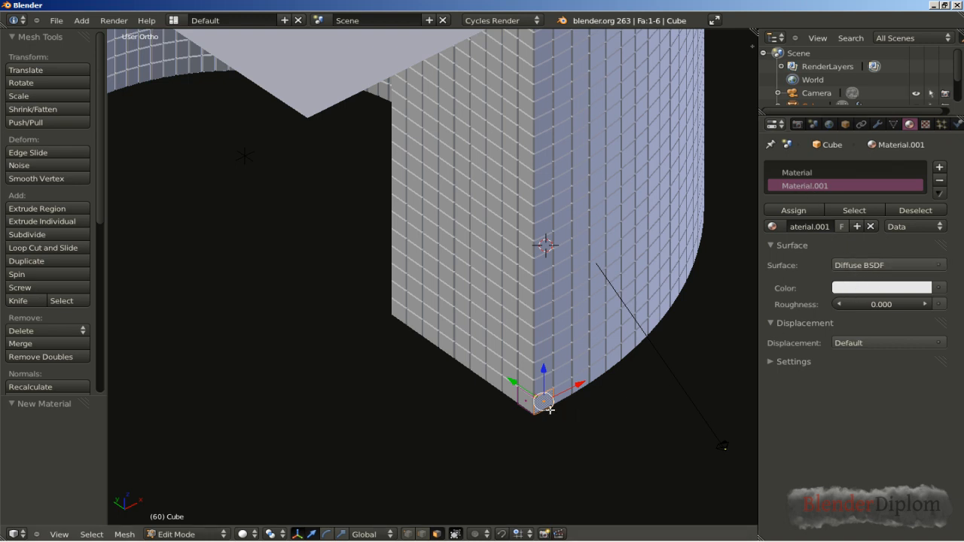
click(798, 213)
key(Tab)
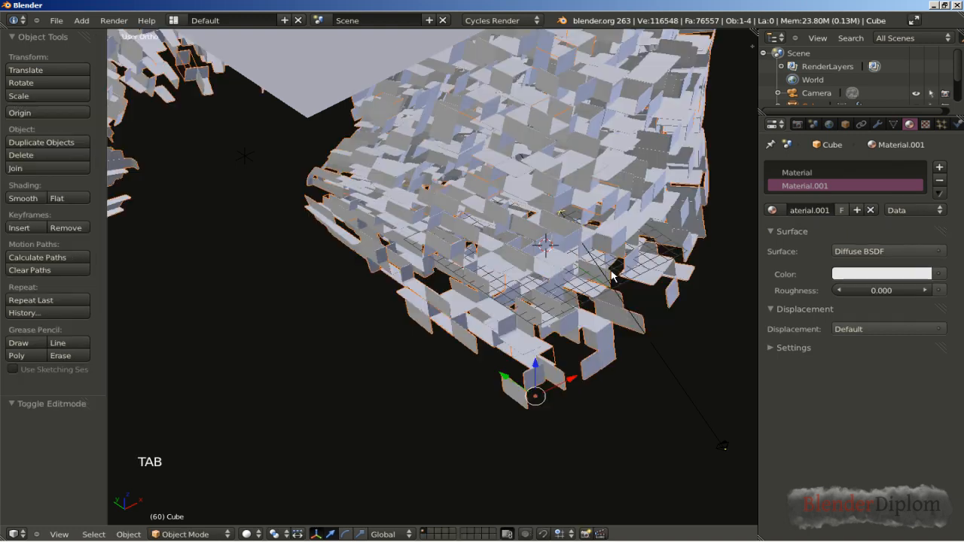
Step: Rename the block structure's orange material to FirstMat
middle_drag(439, 321, 427, 283)
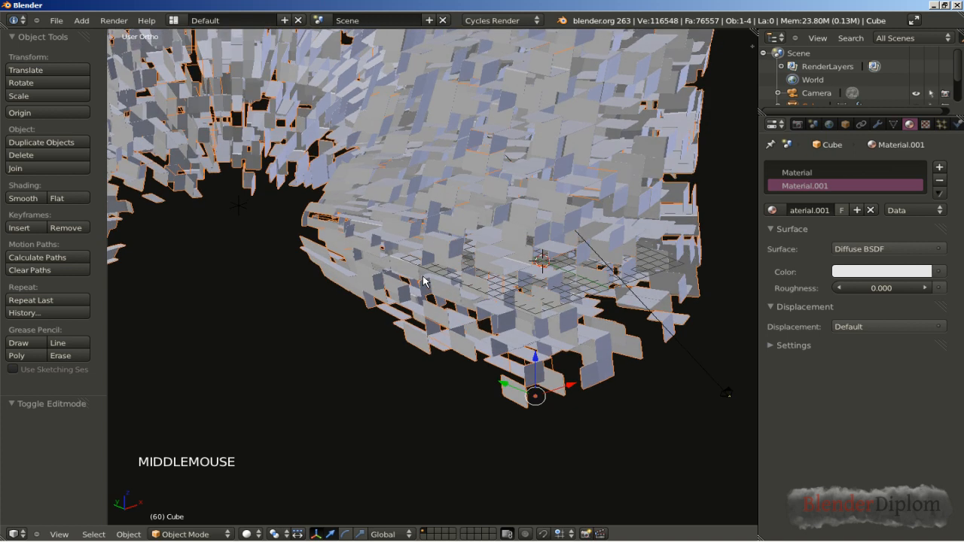
right_click(510, 248)
click(793, 175)
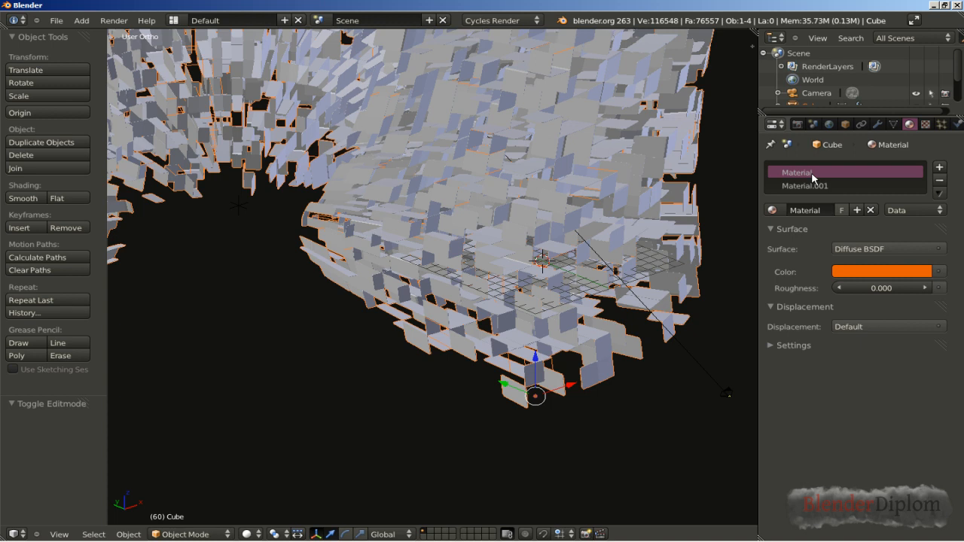
click(825, 211)
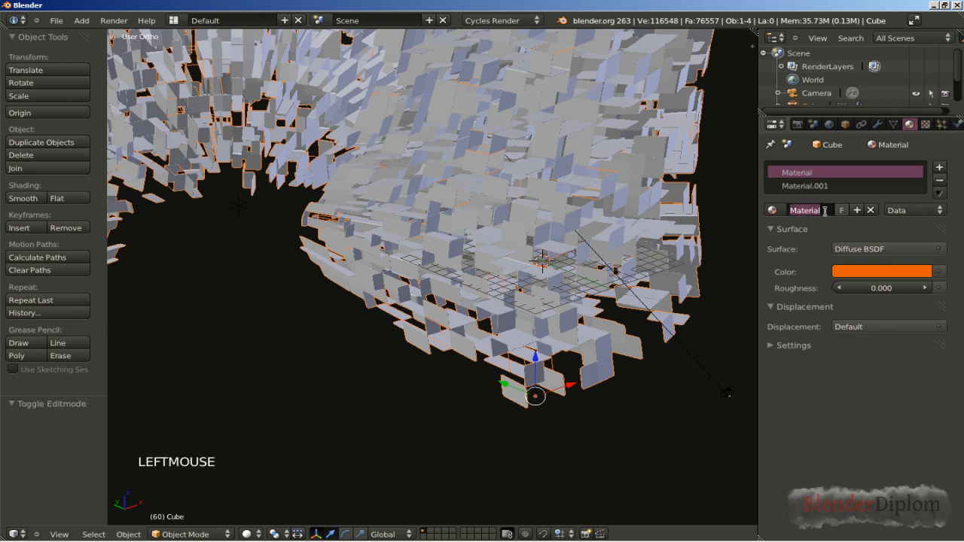
text(Fi)
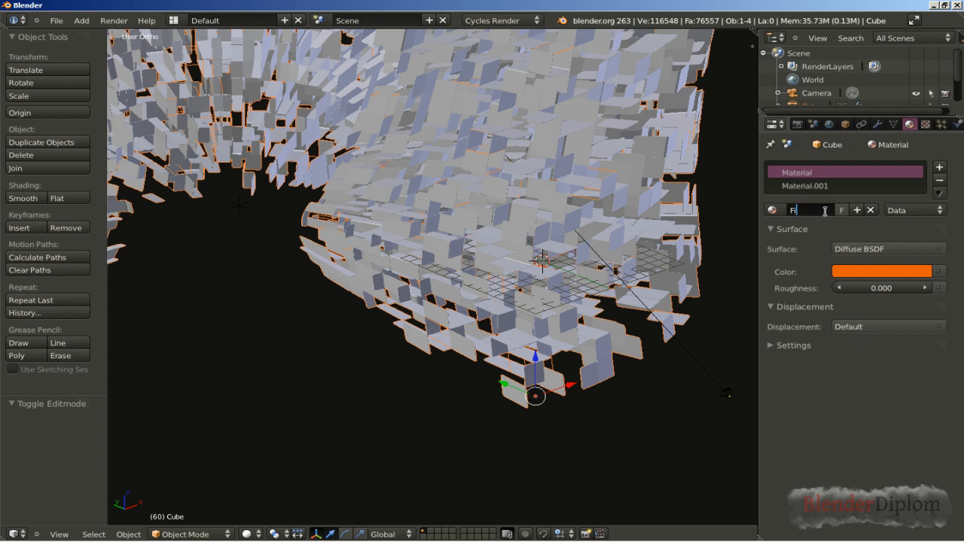
text(rstMat)
key(Return)
Step: Rename the block structure's white material to SecondMat
double_click(819, 188)
click(818, 210)
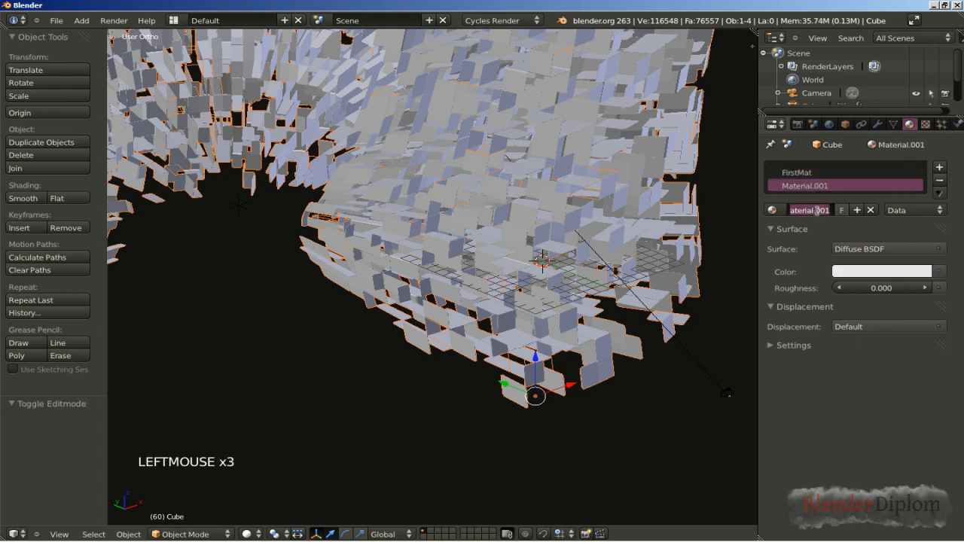
text(Second)
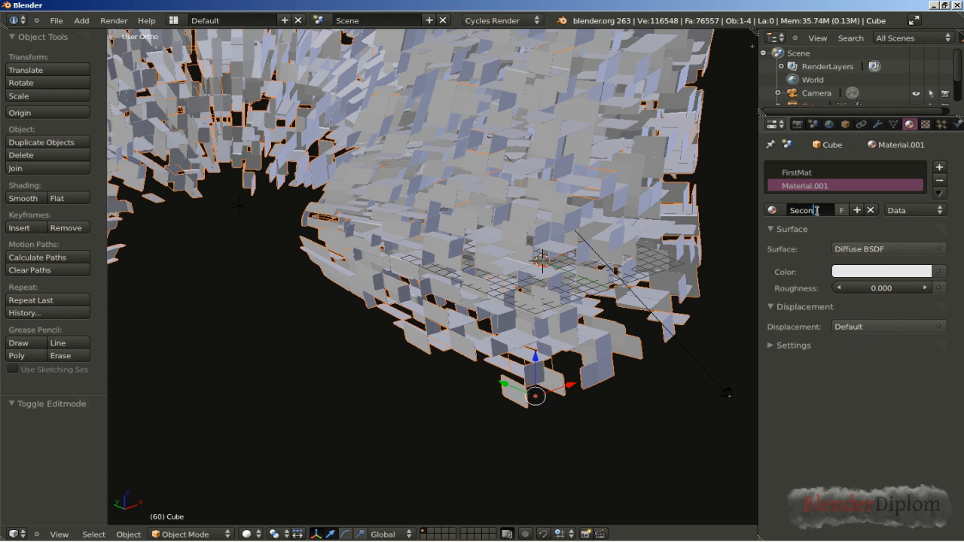
text(Mat)
key(Return)
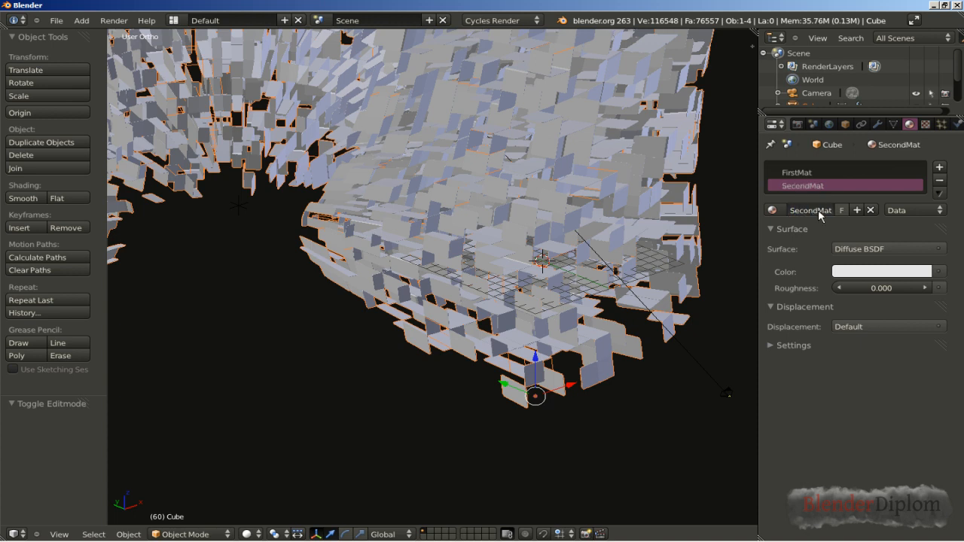
Step: Set FirstMat's viewport color to the orange sampled from its diffuse color
click(799, 174)
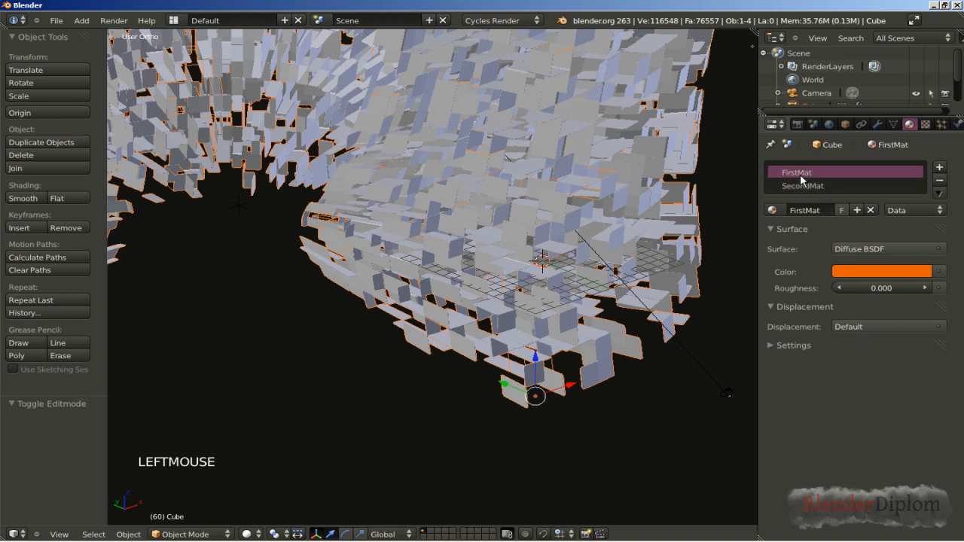
click(768, 345)
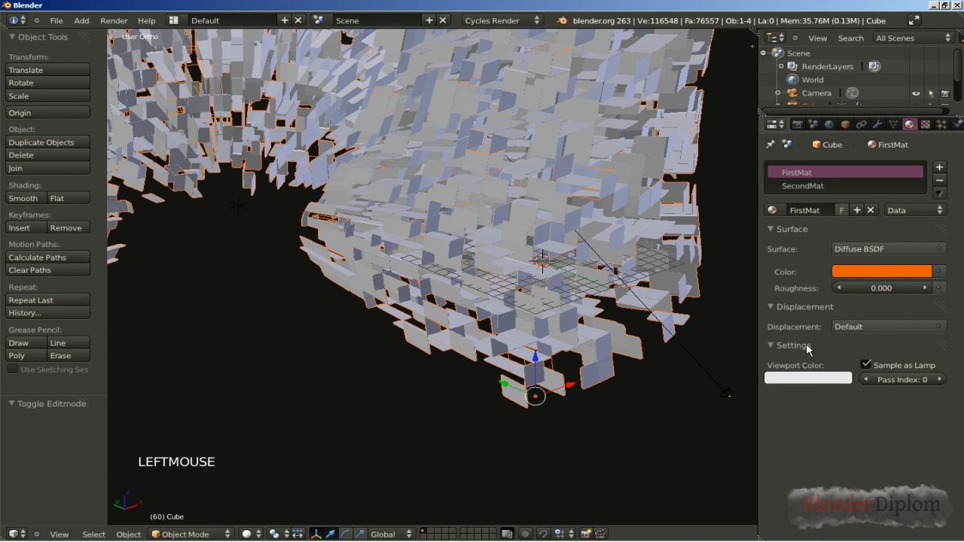
click(783, 379)
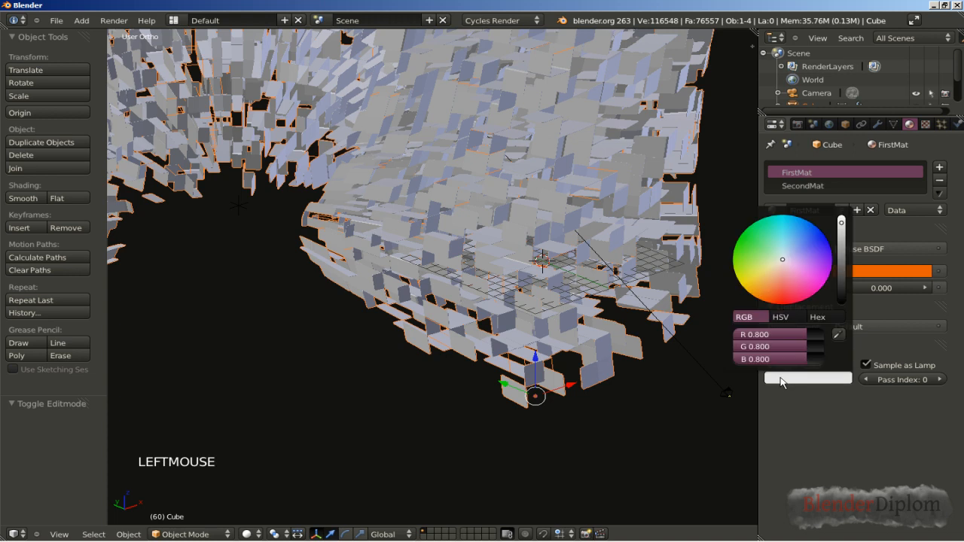
click(837, 336)
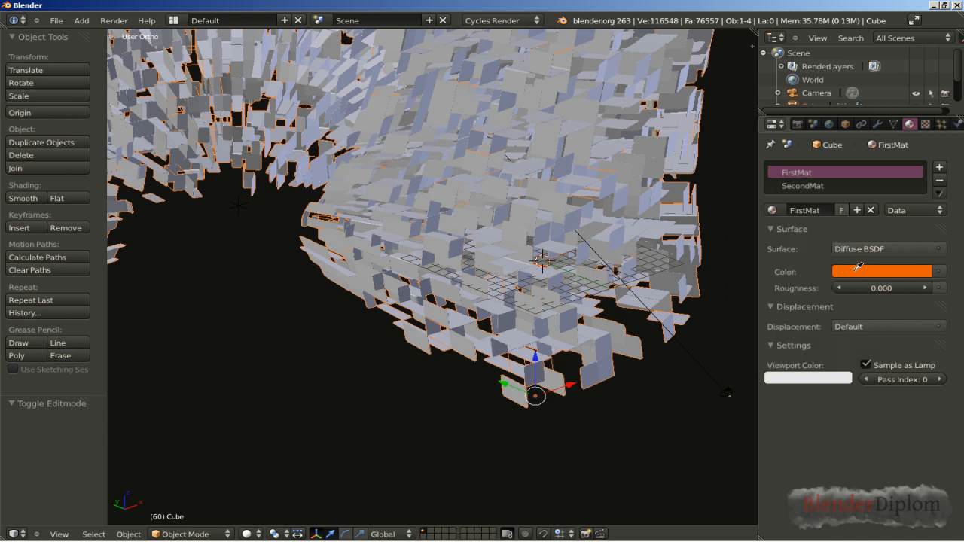
click(858, 267)
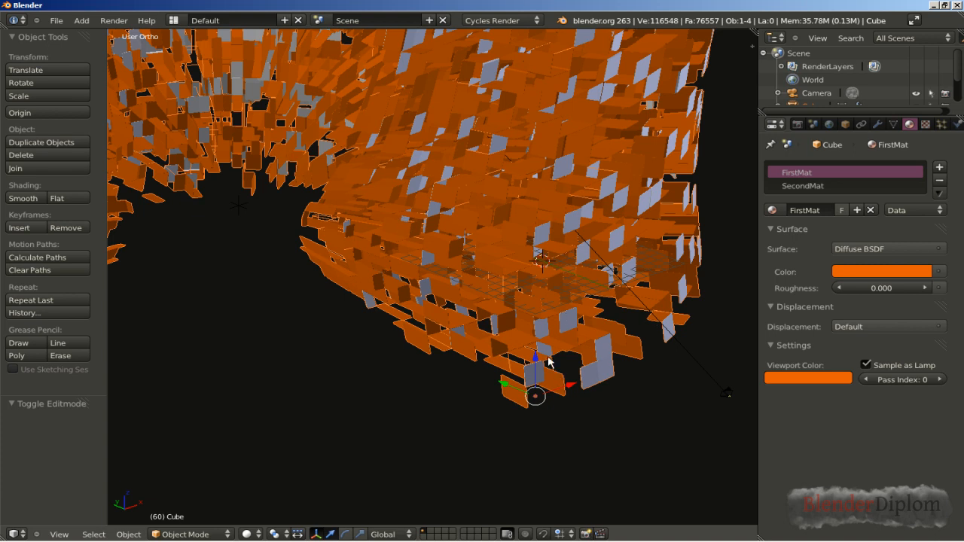
Step: Examine the colored structure through the camera and collapse the Cast modifier's settings to show the whole modifier stack
key(KP_0)
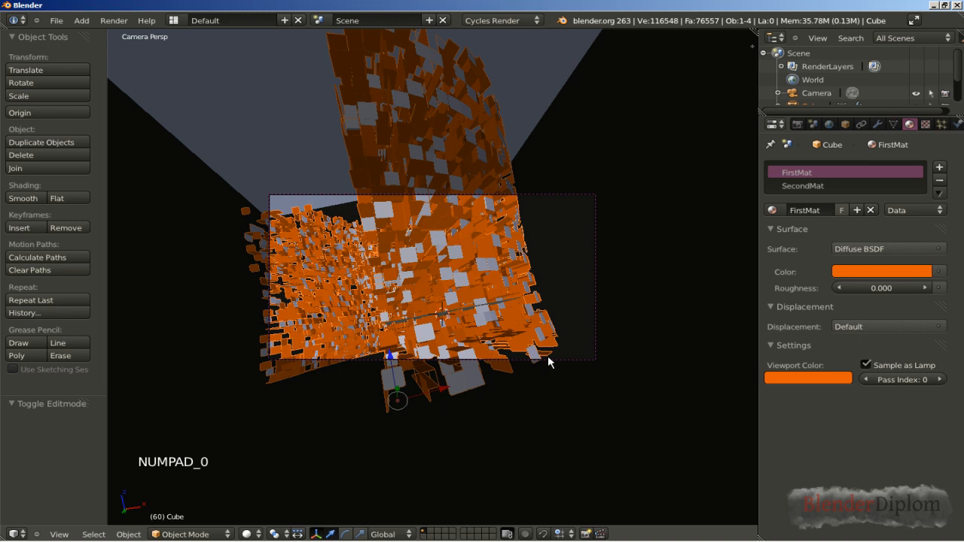
scroll(547, 353, up, 1)
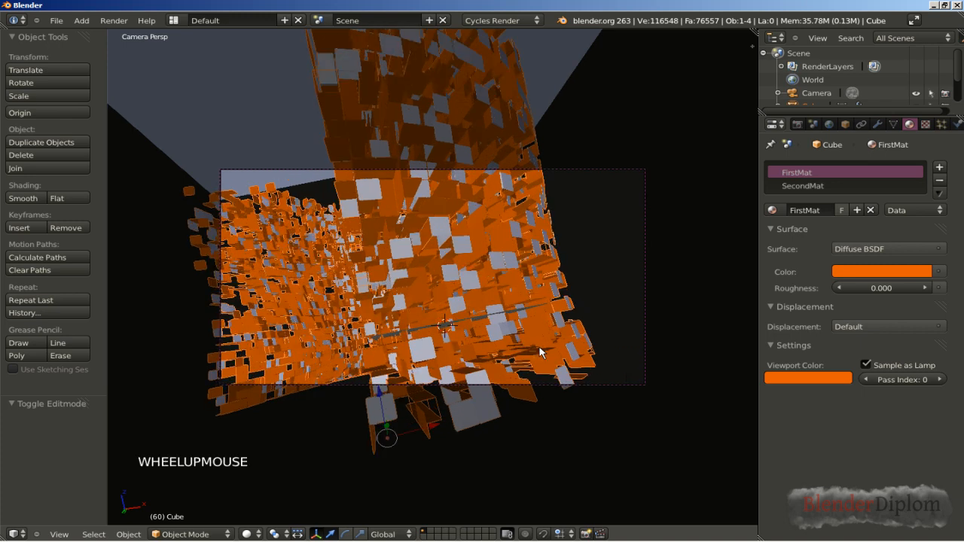
scroll(539, 352, up, 1)
scroll(540, 353, up, 1)
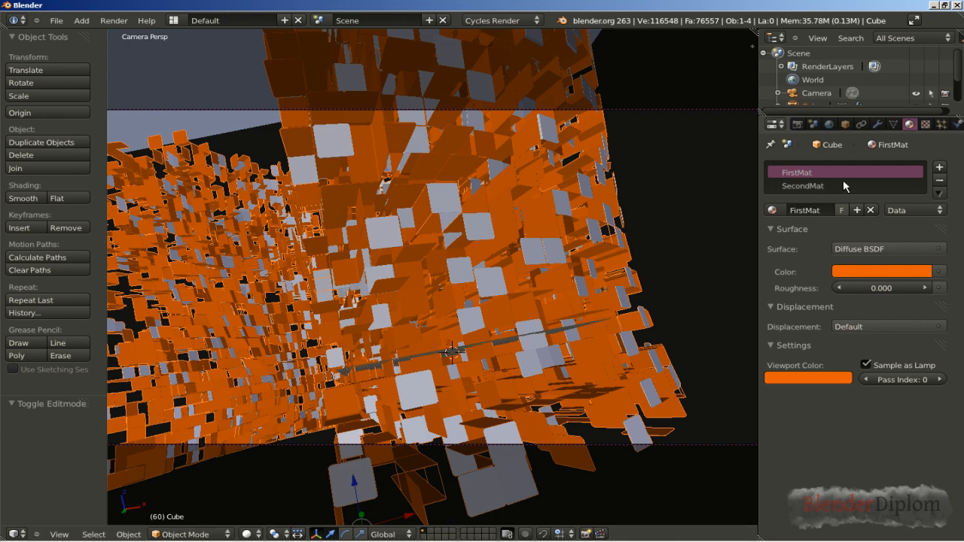
click(877, 124)
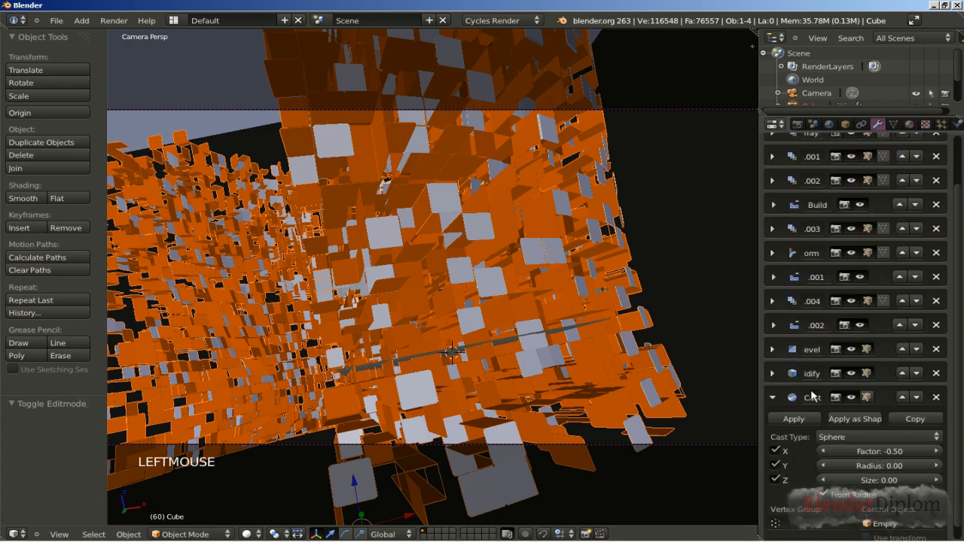
click(772, 397)
scroll(771, 398, up, 4)
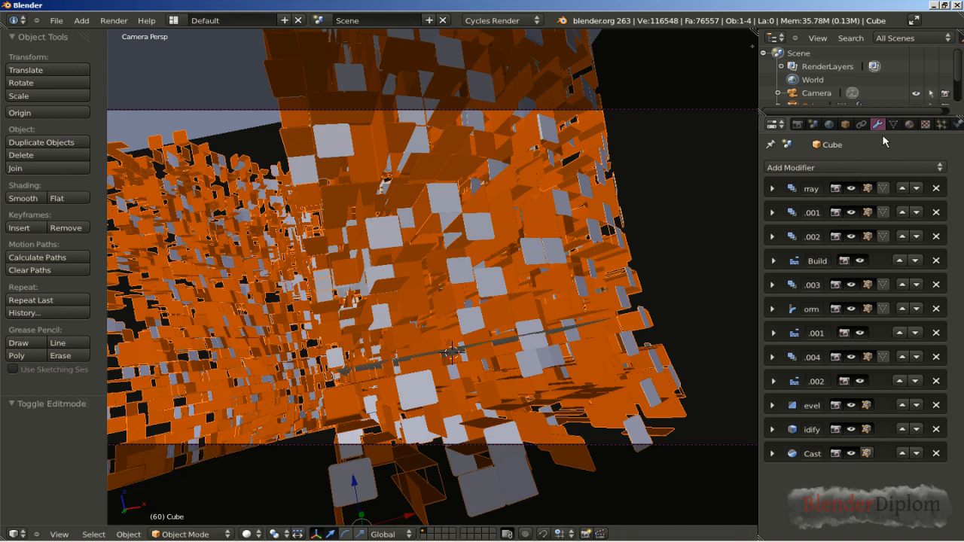
Step: Set the Cycles render samples to 300 and apply the Full Global Illumination integrator preset
click(797, 125)
drag(959, 278, 963, 349)
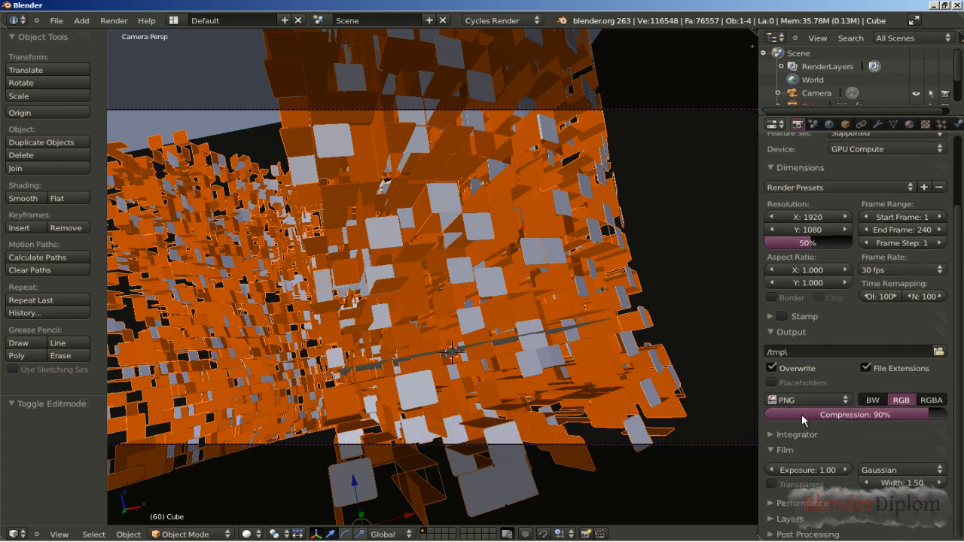
click(770, 435)
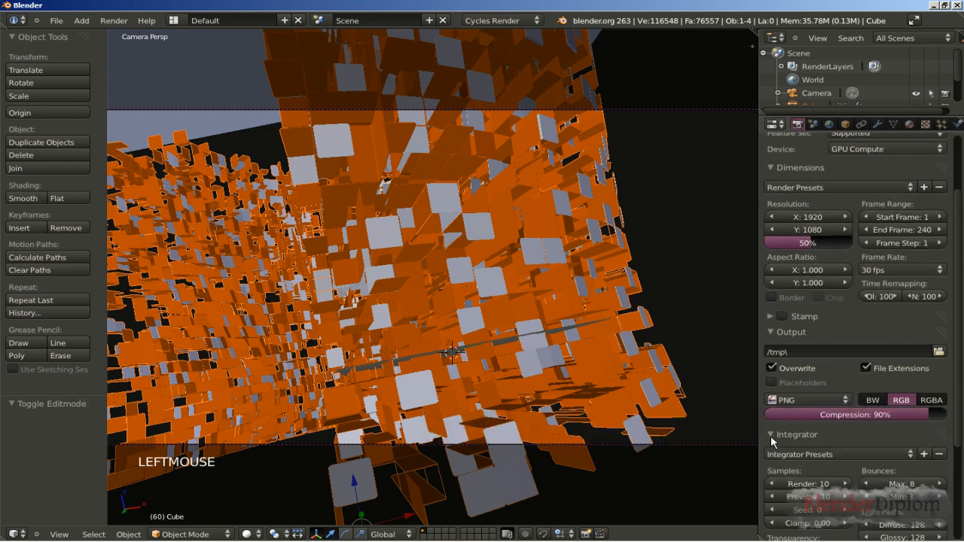
click(809, 487)
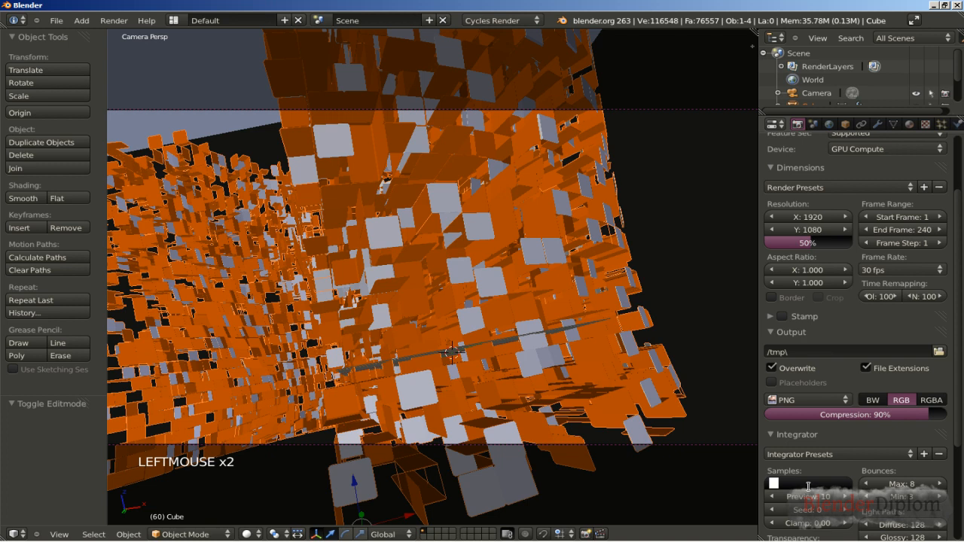
text(300)
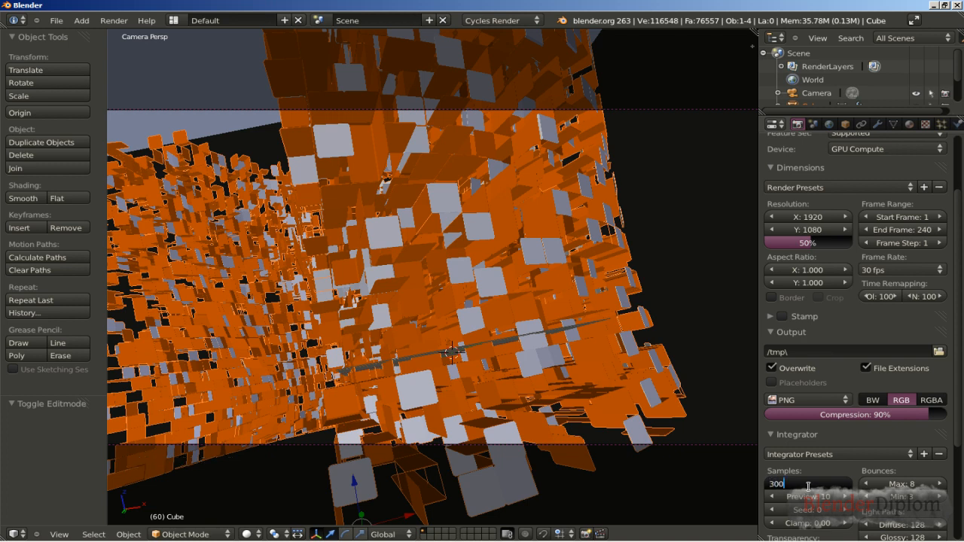
key(Return)
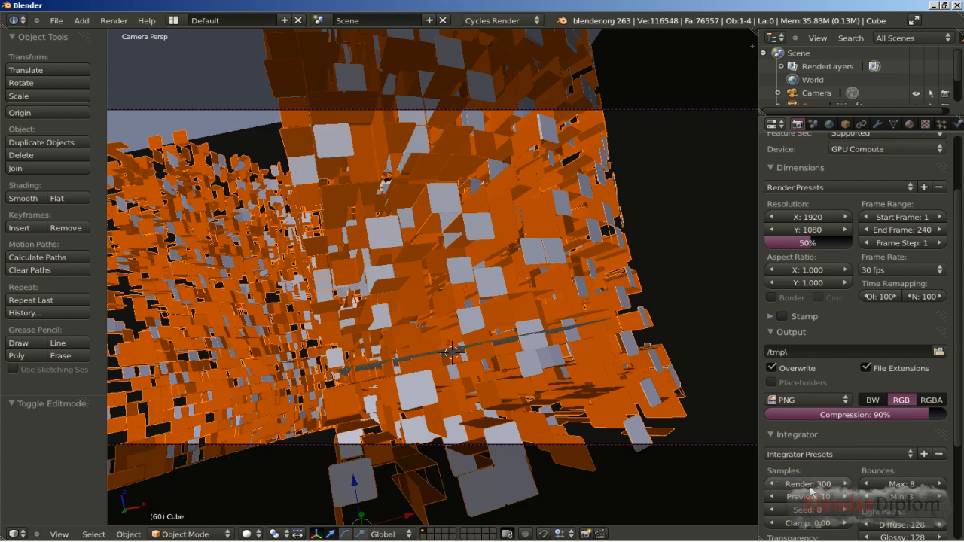
click(860, 455)
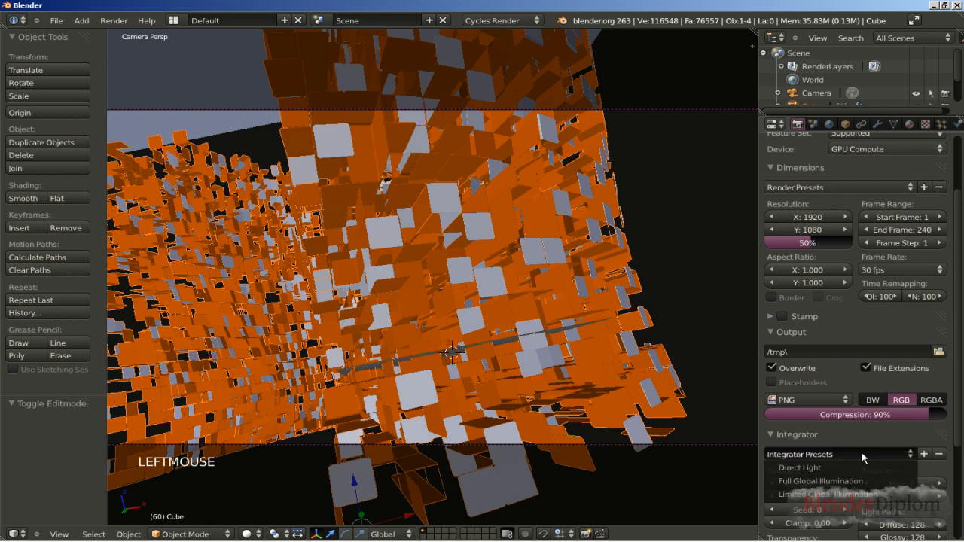
click(860, 480)
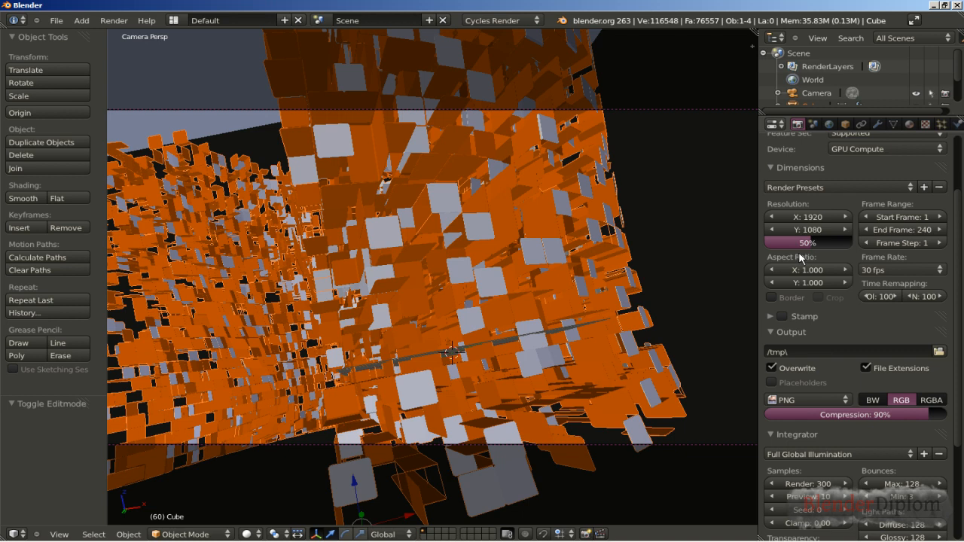
Step: Set the render resolution to 1280 by 720 pixels at 100% scale
click(802, 217)
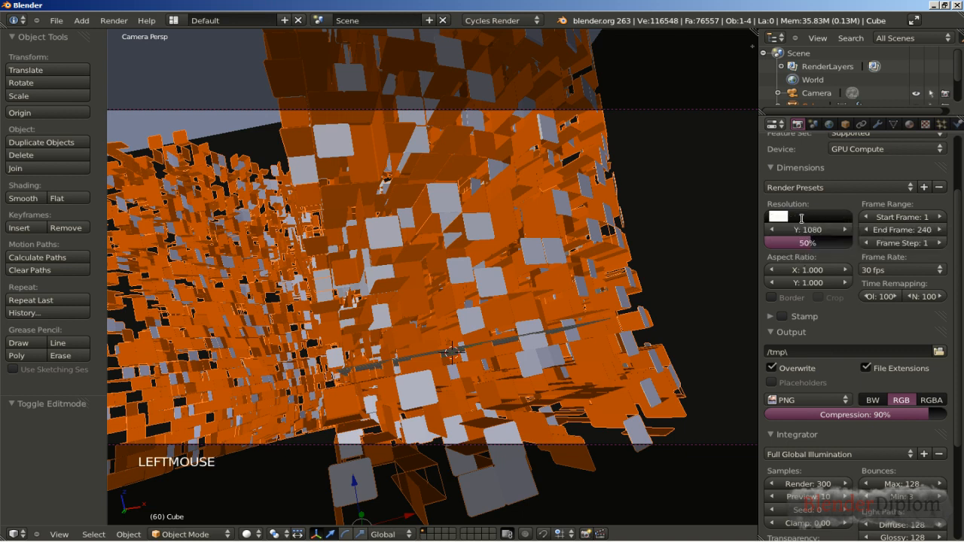
text(1280)
key(Return)
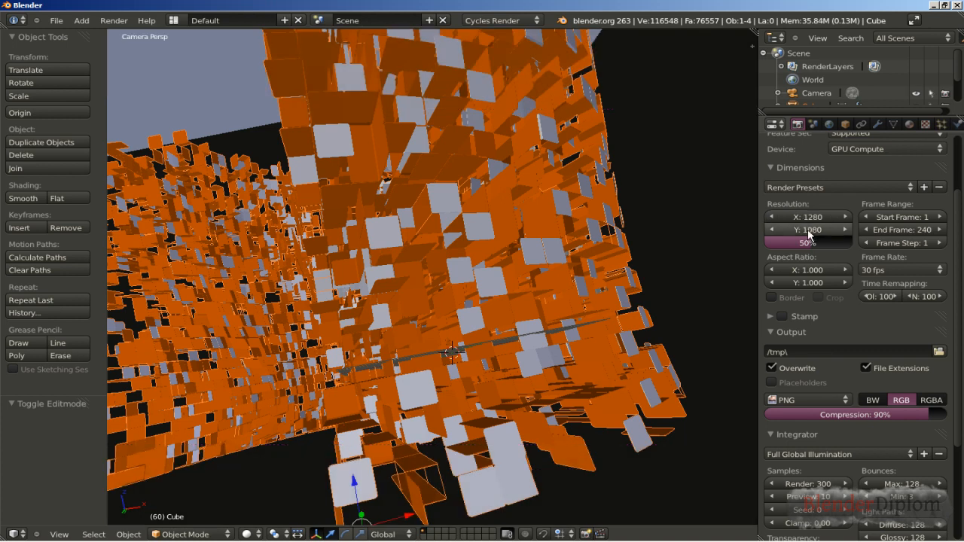
click(806, 229)
text(7)
key(Return)
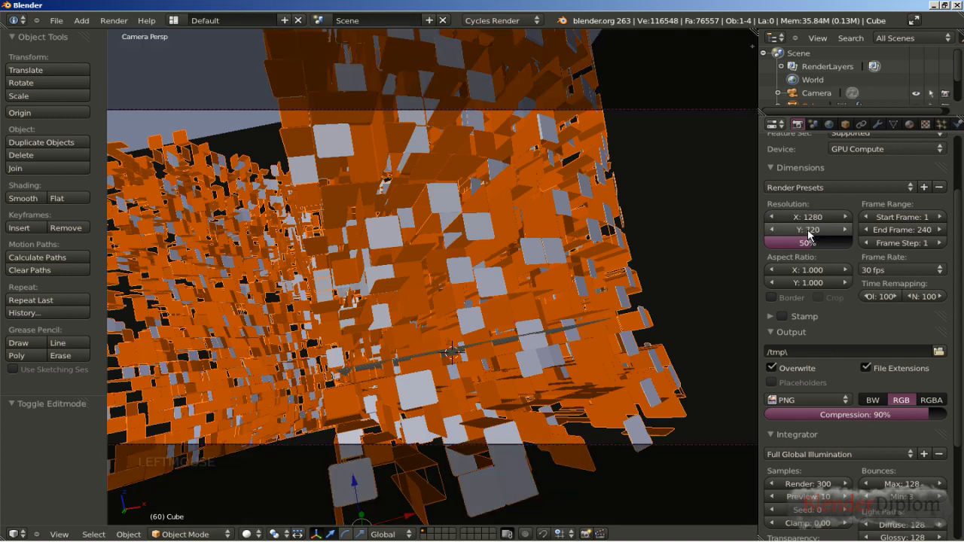
drag(808, 244, 836, 239)
Step: Start a test render of the camera view, then stop it and return to the 3D view
scroll(835, 238, up, 3)
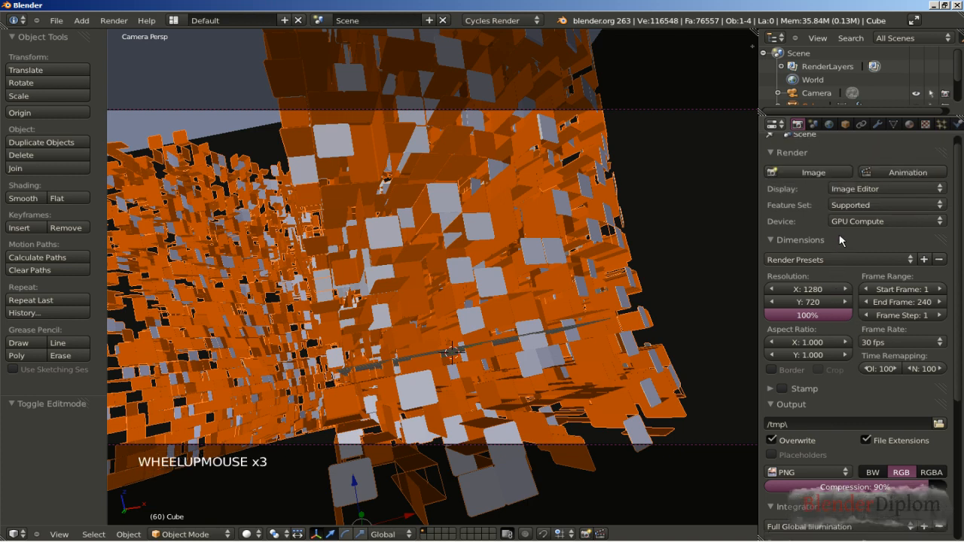
click(812, 174)
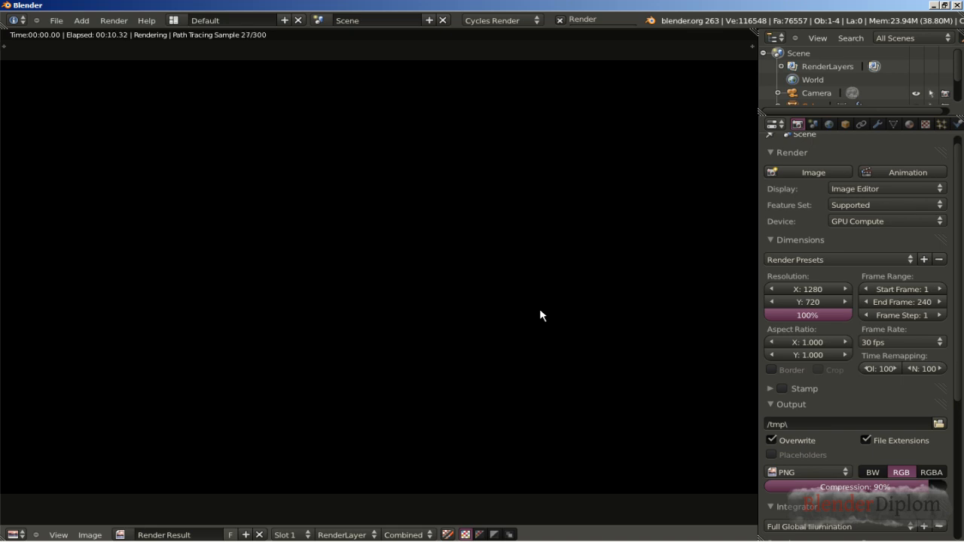
key(Escape)
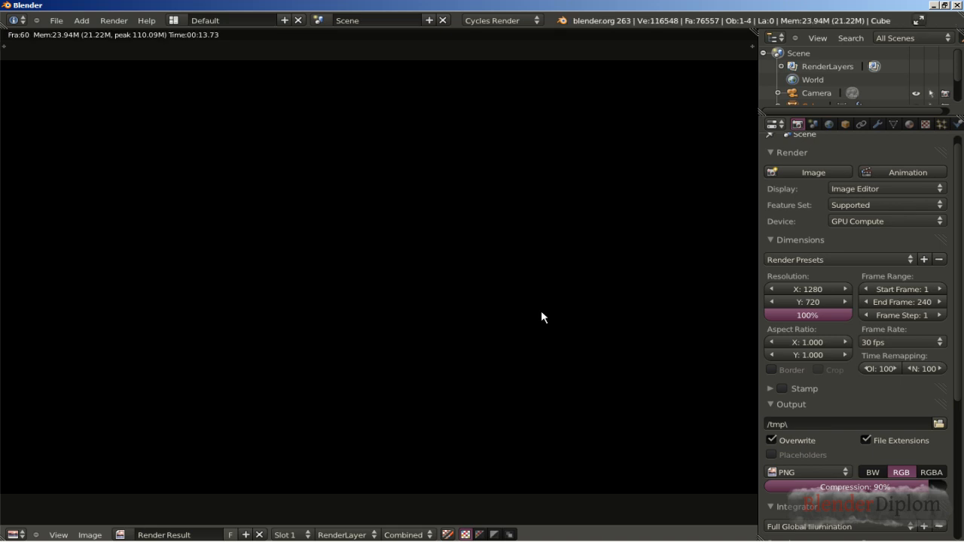
key(Escape)
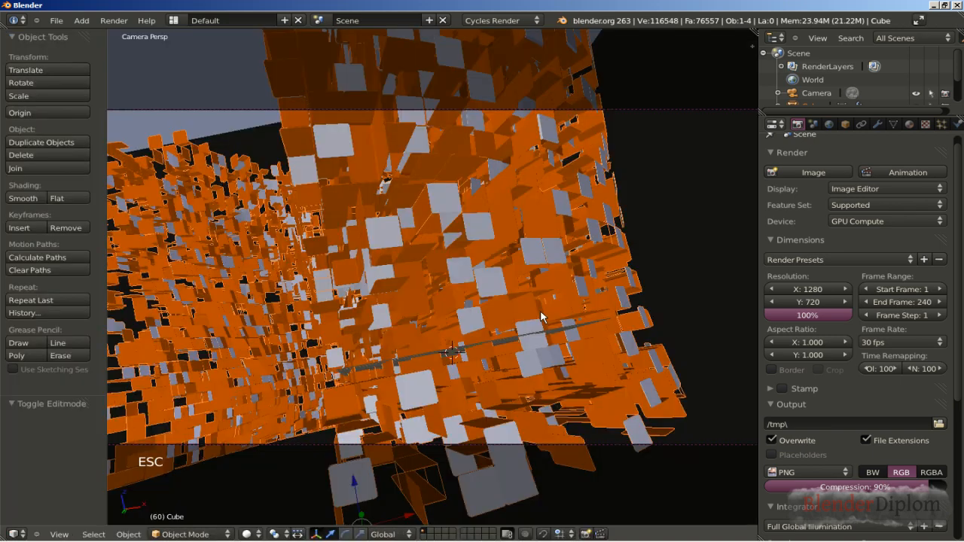
Step: Give the plane behind the block structure a new material named Emit with an Emission surface shader
right_click(237, 129)
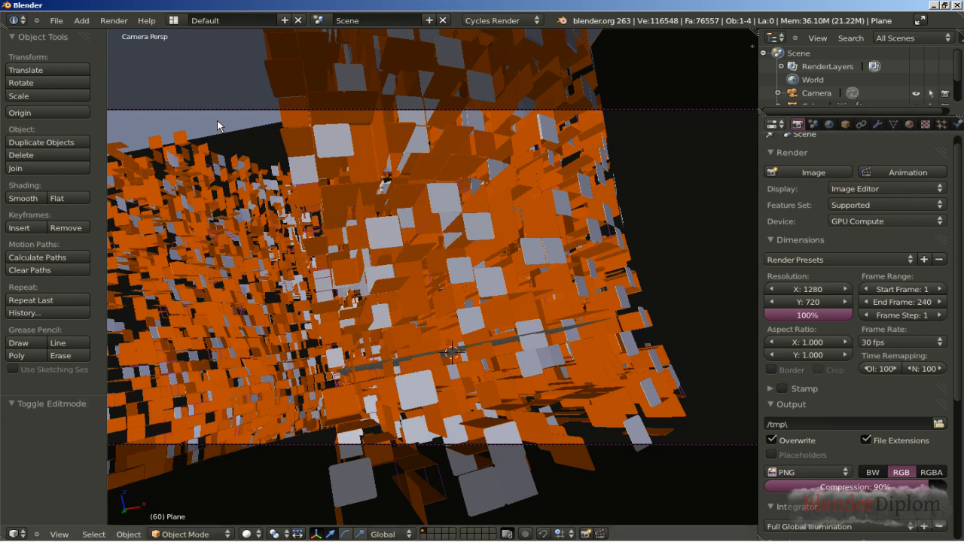
click(910, 125)
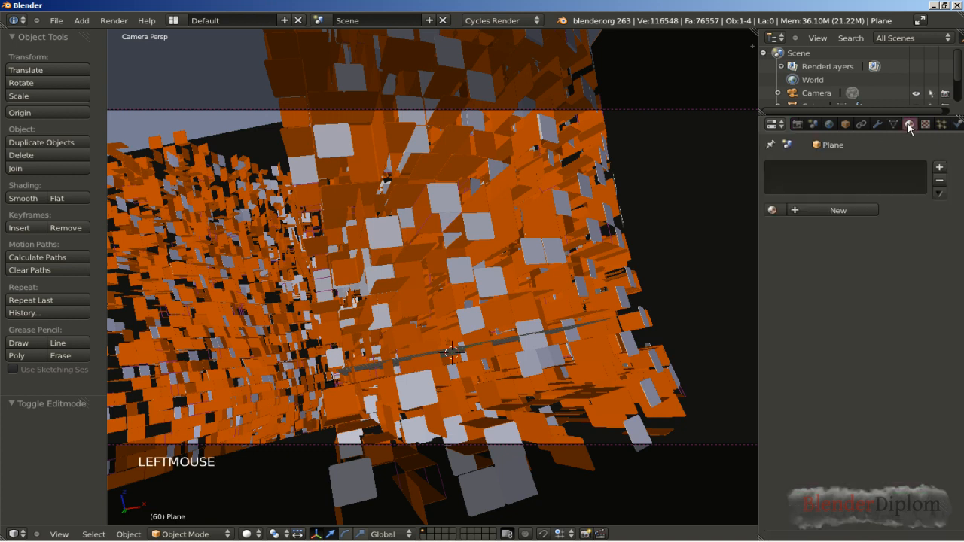
click(842, 212)
double_click(821, 210)
text(Emit)
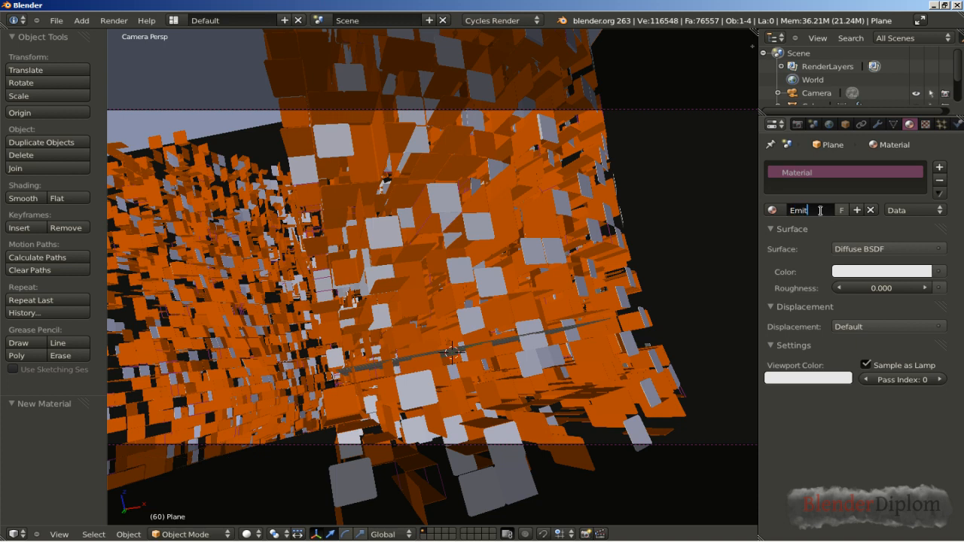
key(Return)
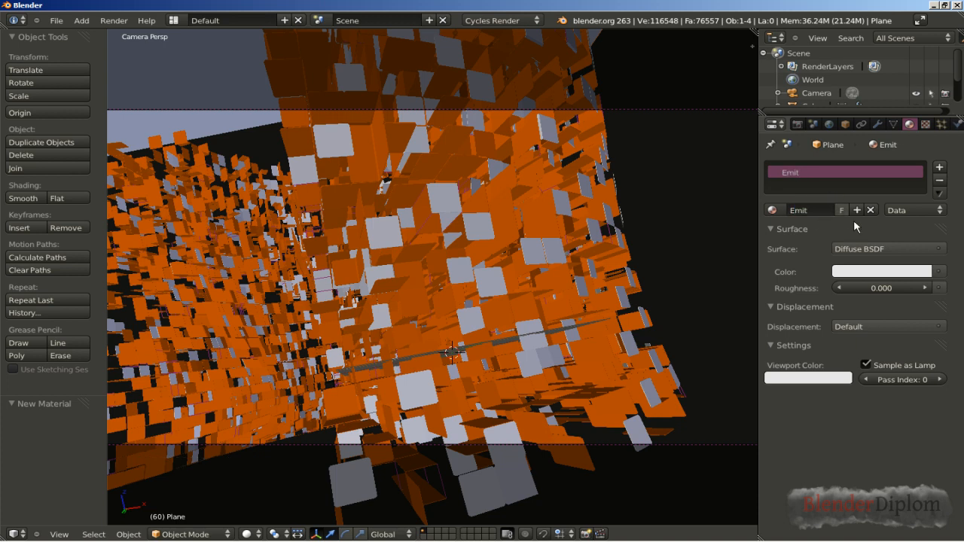
click(888, 249)
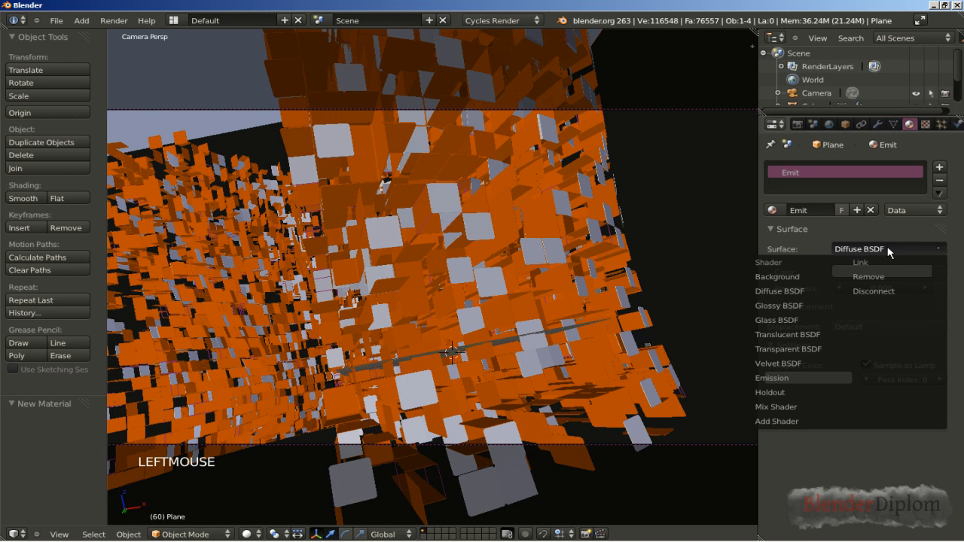
click(796, 378)
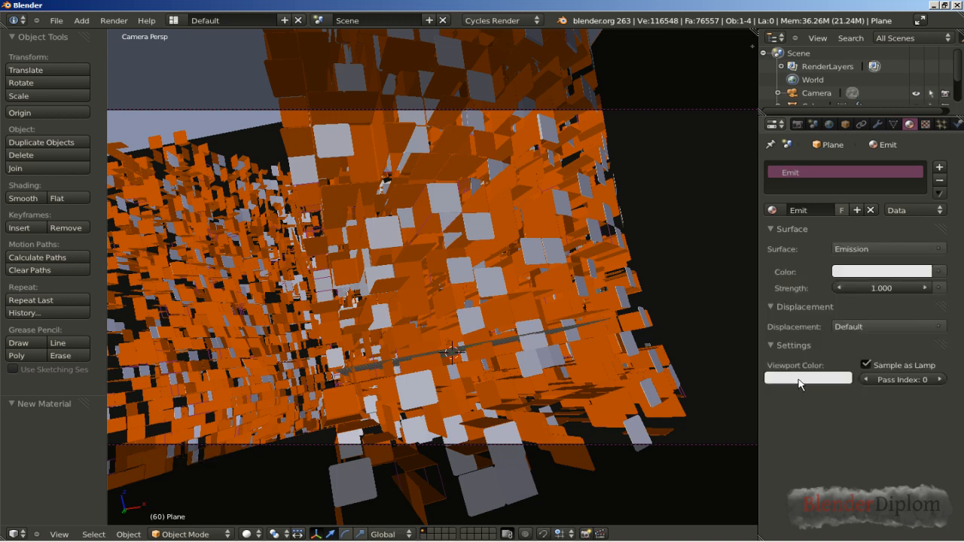
Step: Test render the scene to check the lighting from the emitting plane, then stop and close the render
click(797, 124)
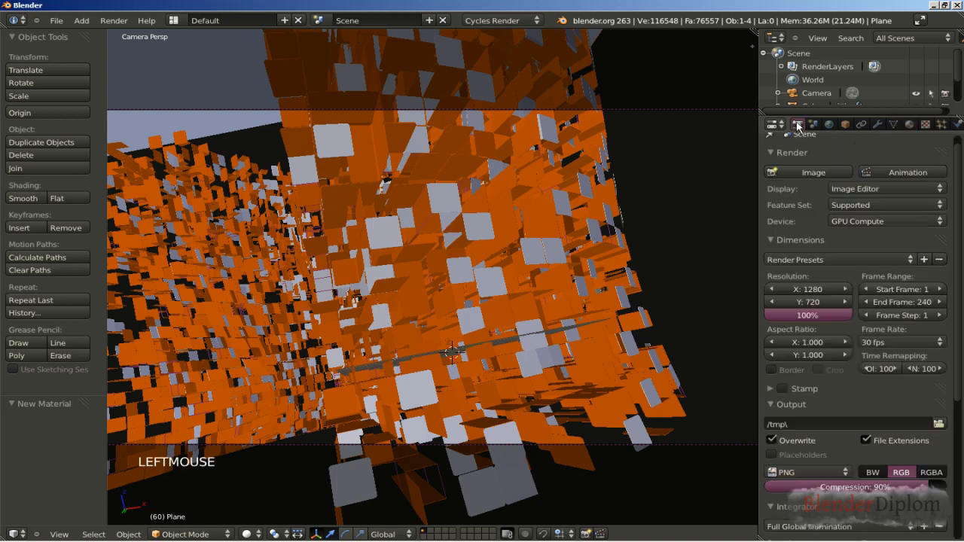
click(805, 176)
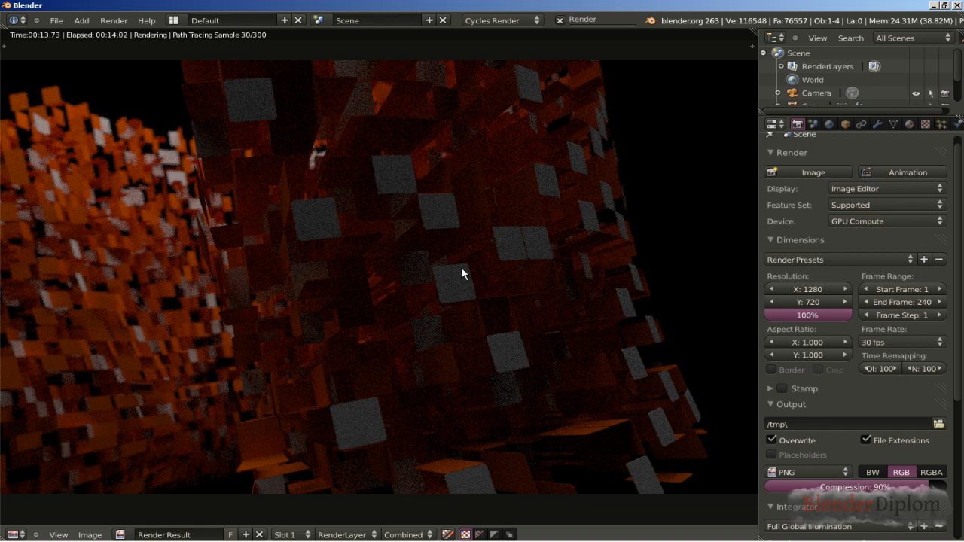
key(Escape)
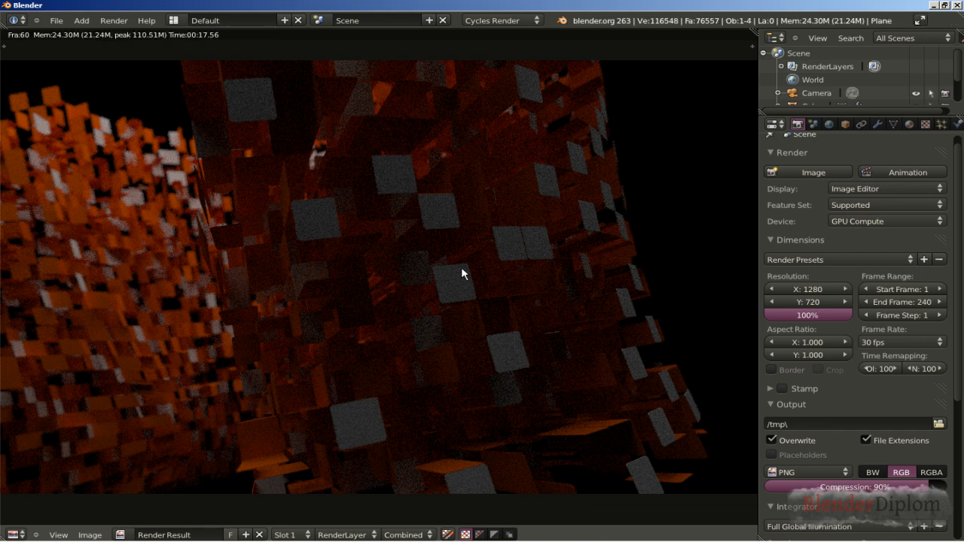
key(Escape)
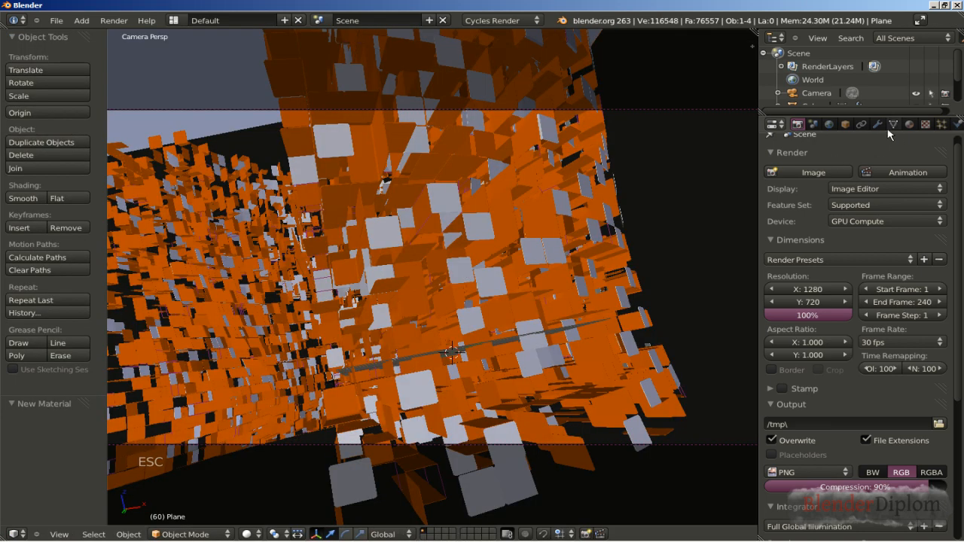
Step: Set the Emit material's emission strength to 2 and render the image again in a maximized render view
click(911, 124)
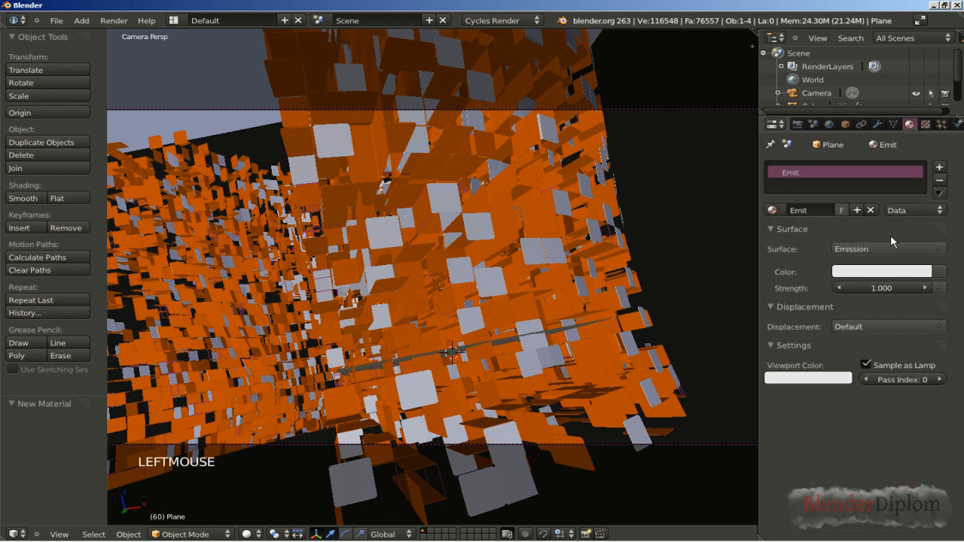
click(870, 289)
text(2)
key(Return)
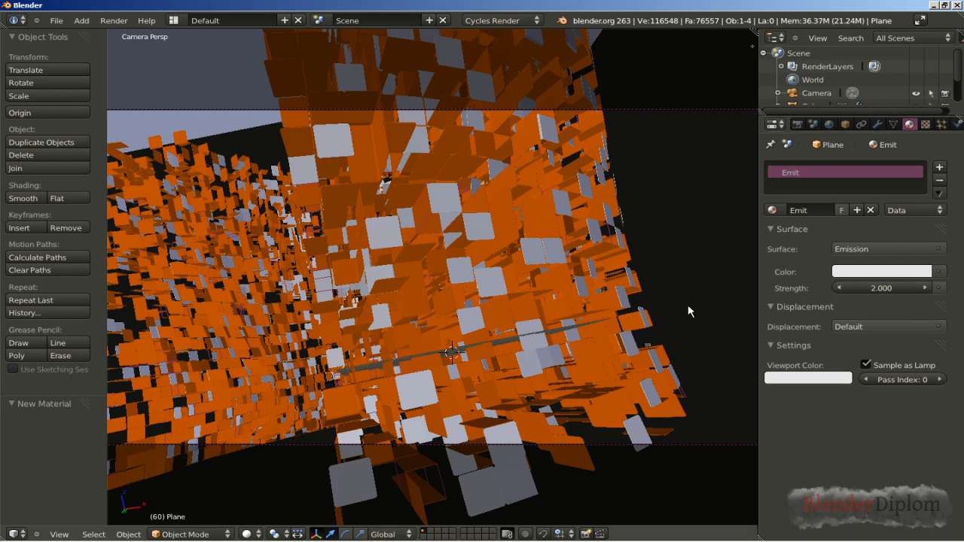
key(F12)
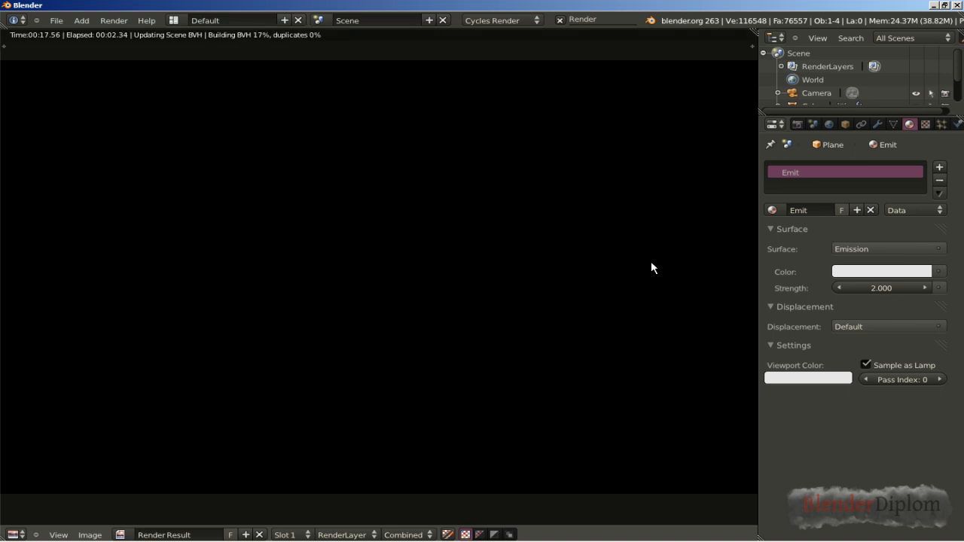
key(ctrl+Up)
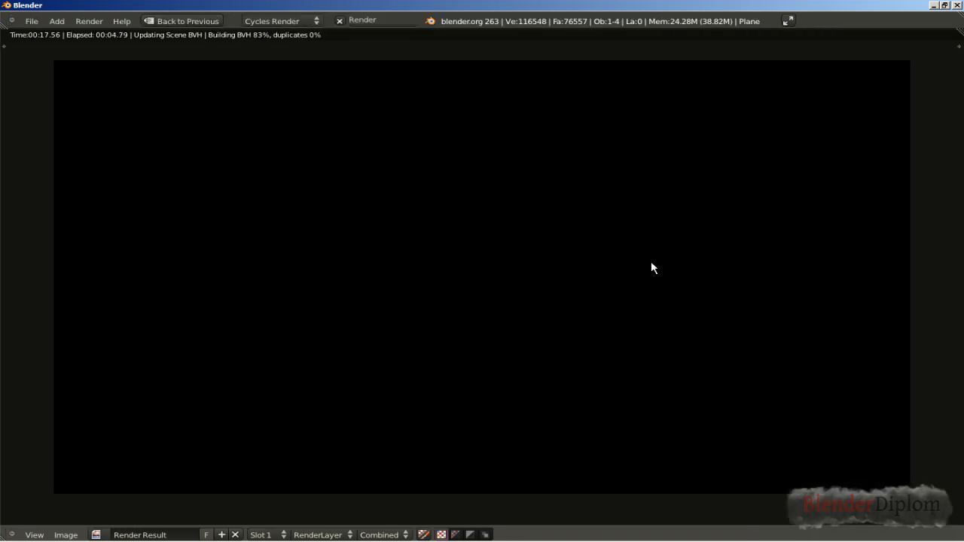